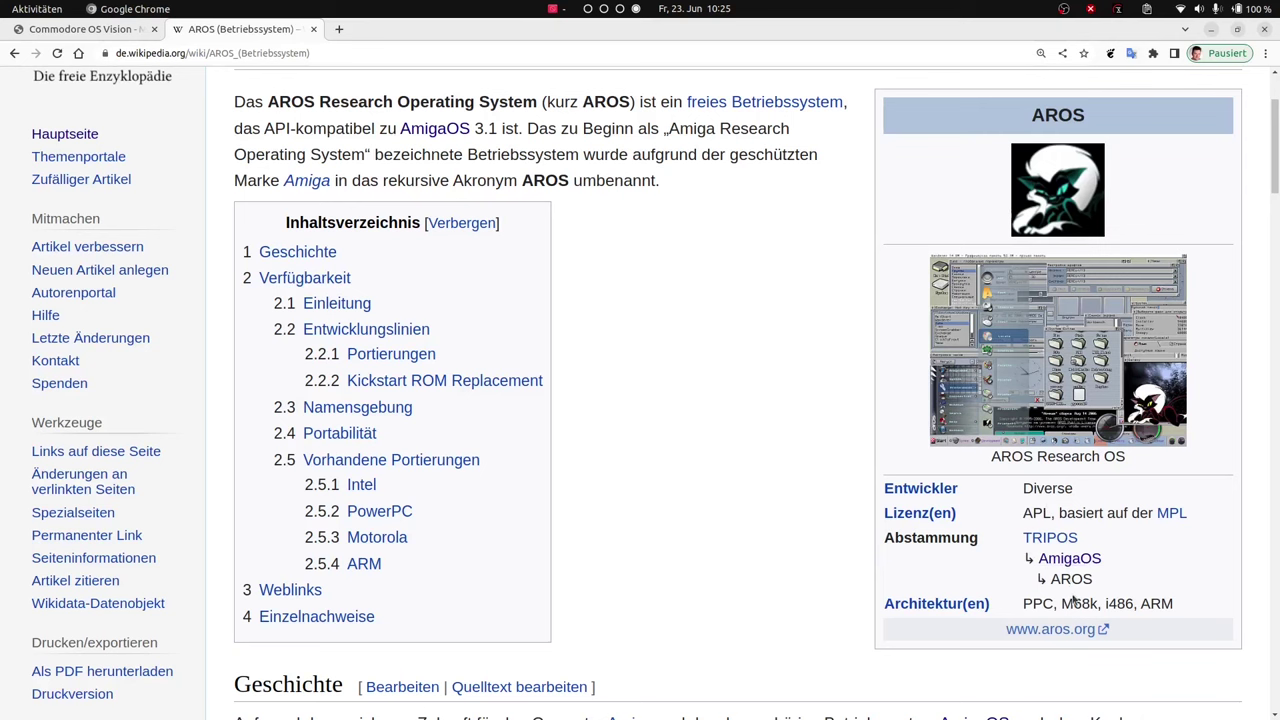
Examine the Wikipedia article on AROS from its introduction down to the references
scroll(686, 457, up, 1)
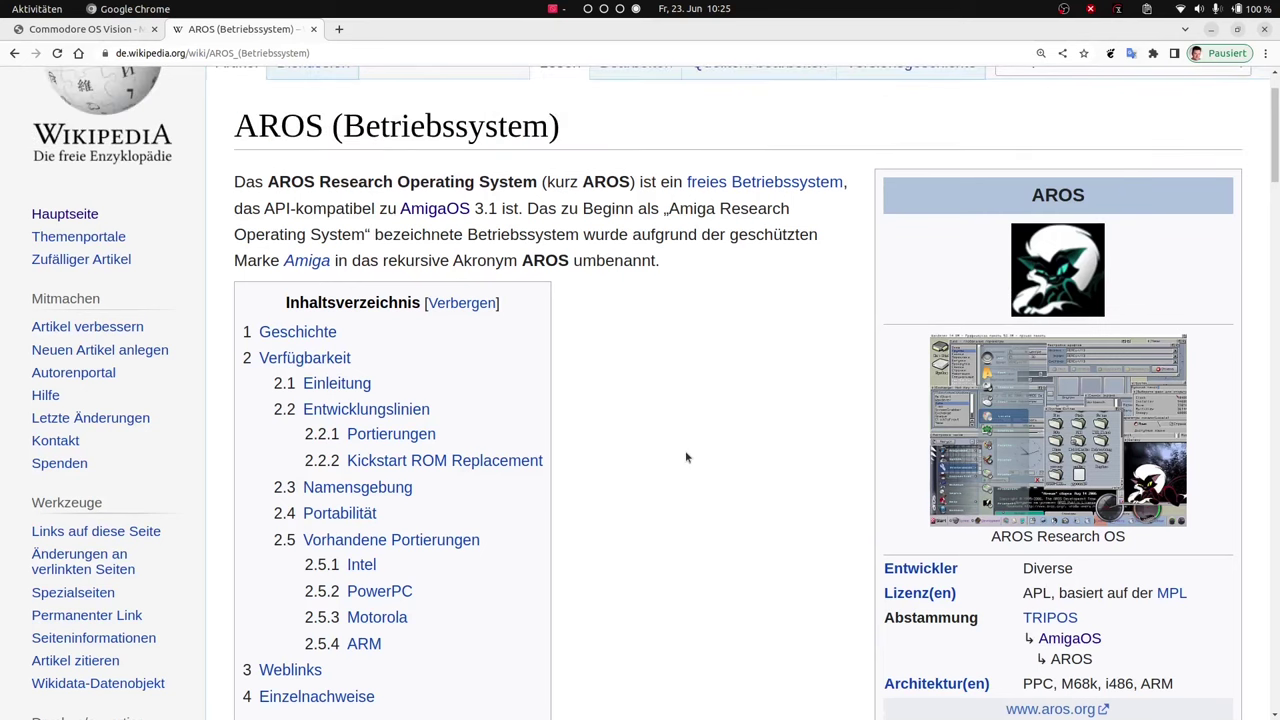
scroll(686, 452, down, 3)
scroll(686, 452, up, 3)
scroll(660, 447, down, 10)
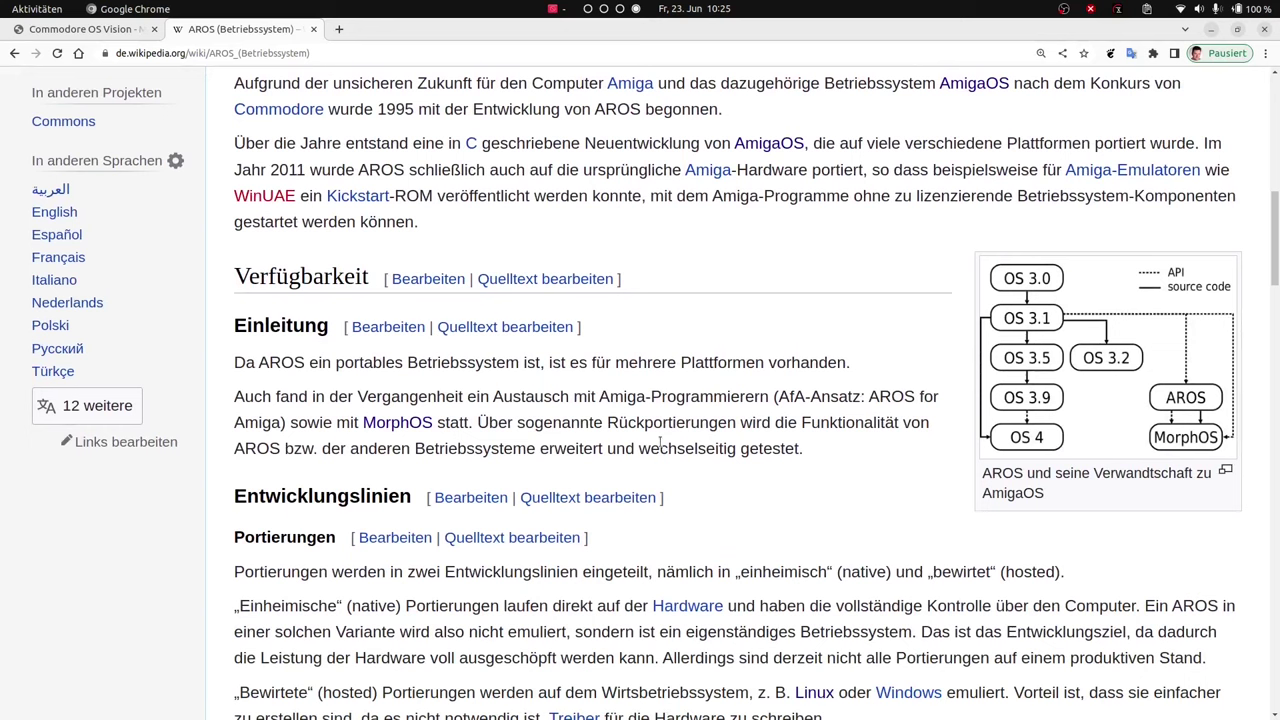
scroll(660, 447, down, 10)
drag(1274, 300, 1267, 662)
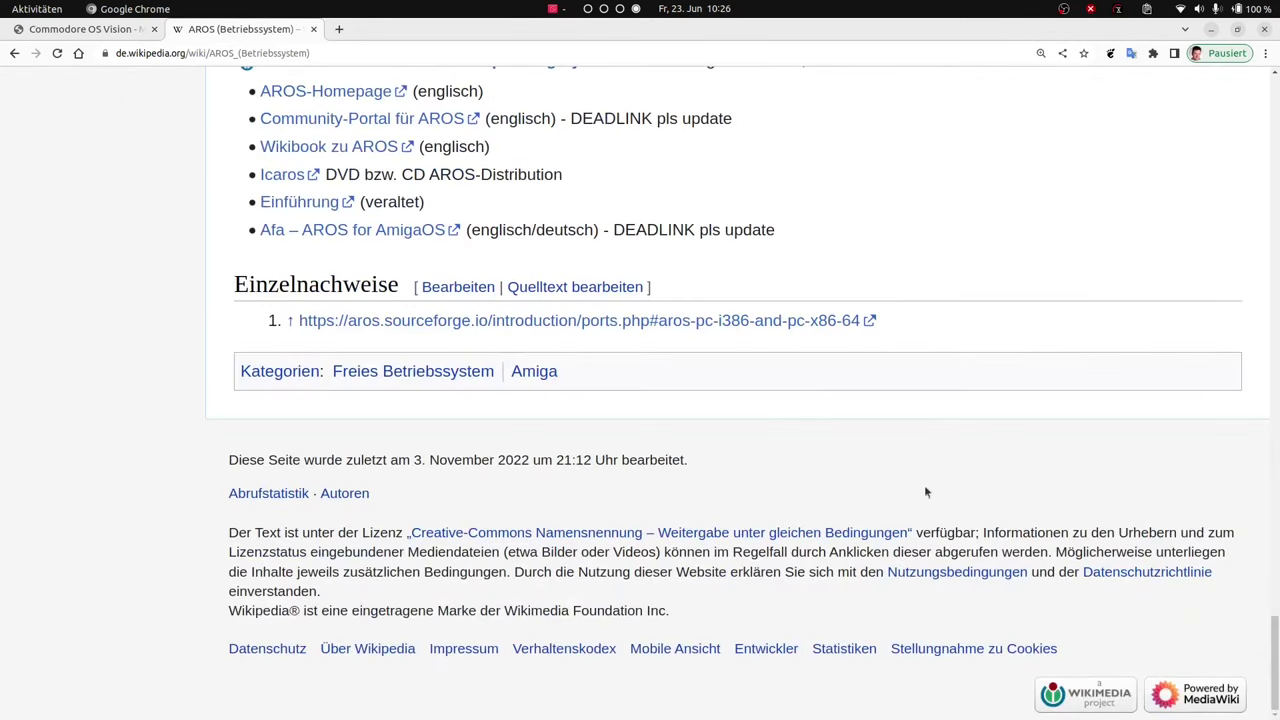
Open the AROS ports page from the article's reference and jump from the pc-i386 and pc-x86-64 heading to the contents list
click(620, 324)
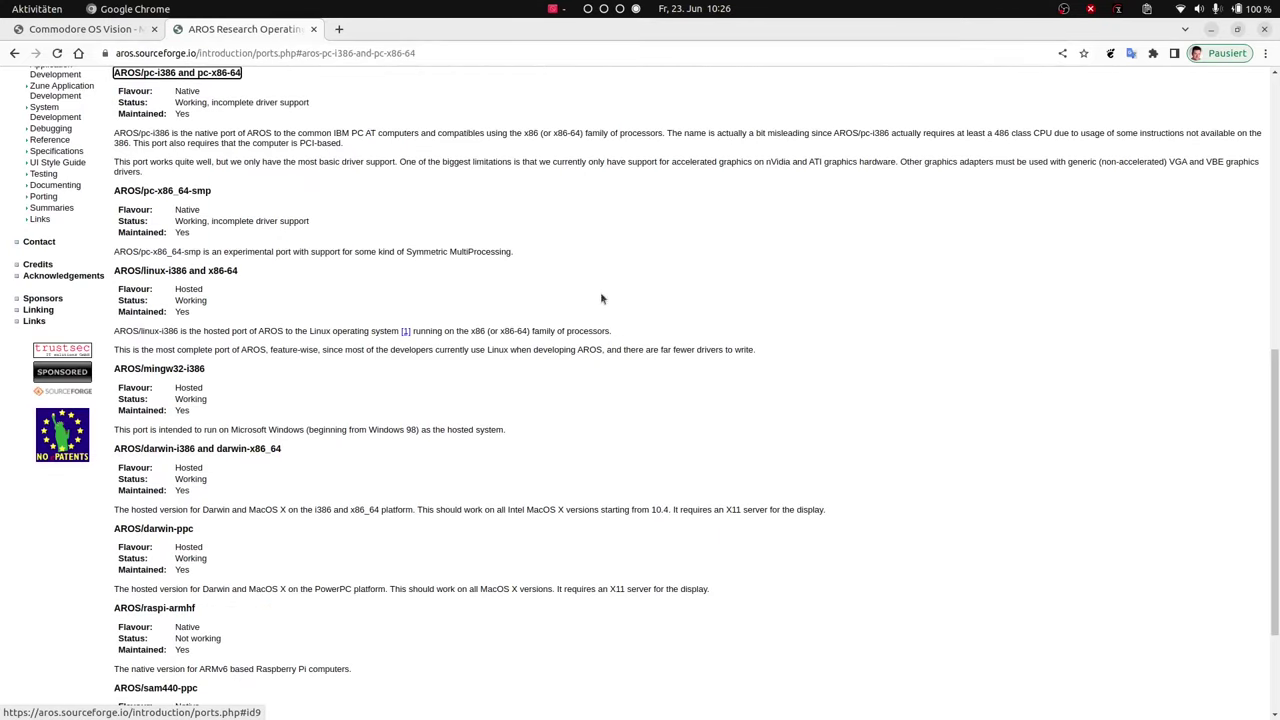
scroll(585, 297, up, 2)
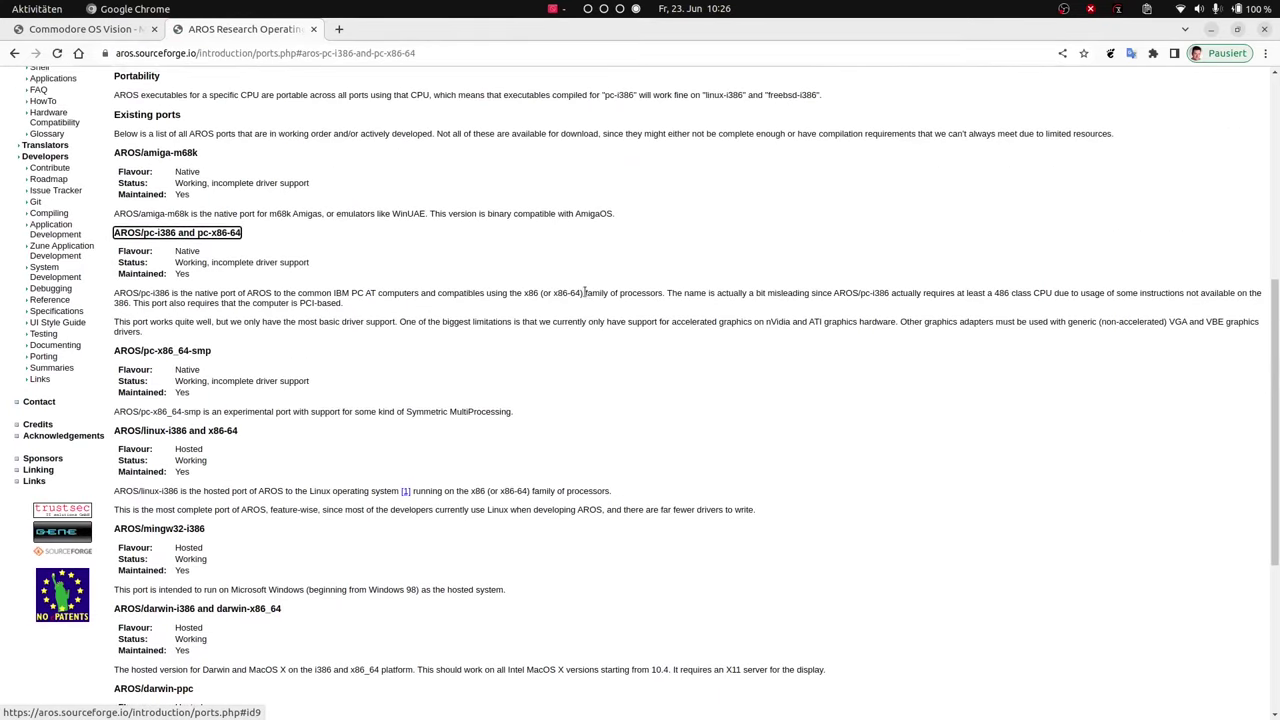
scroll(586, 300, up, 1)
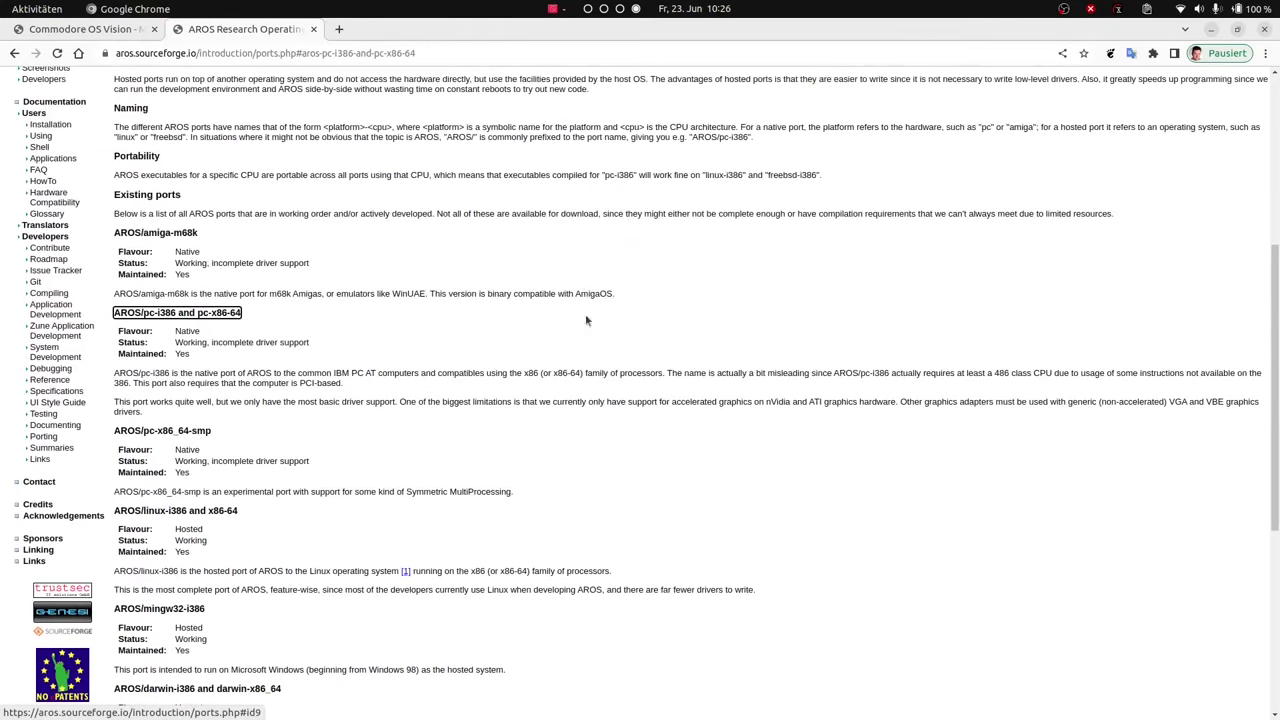
click(172, 316)
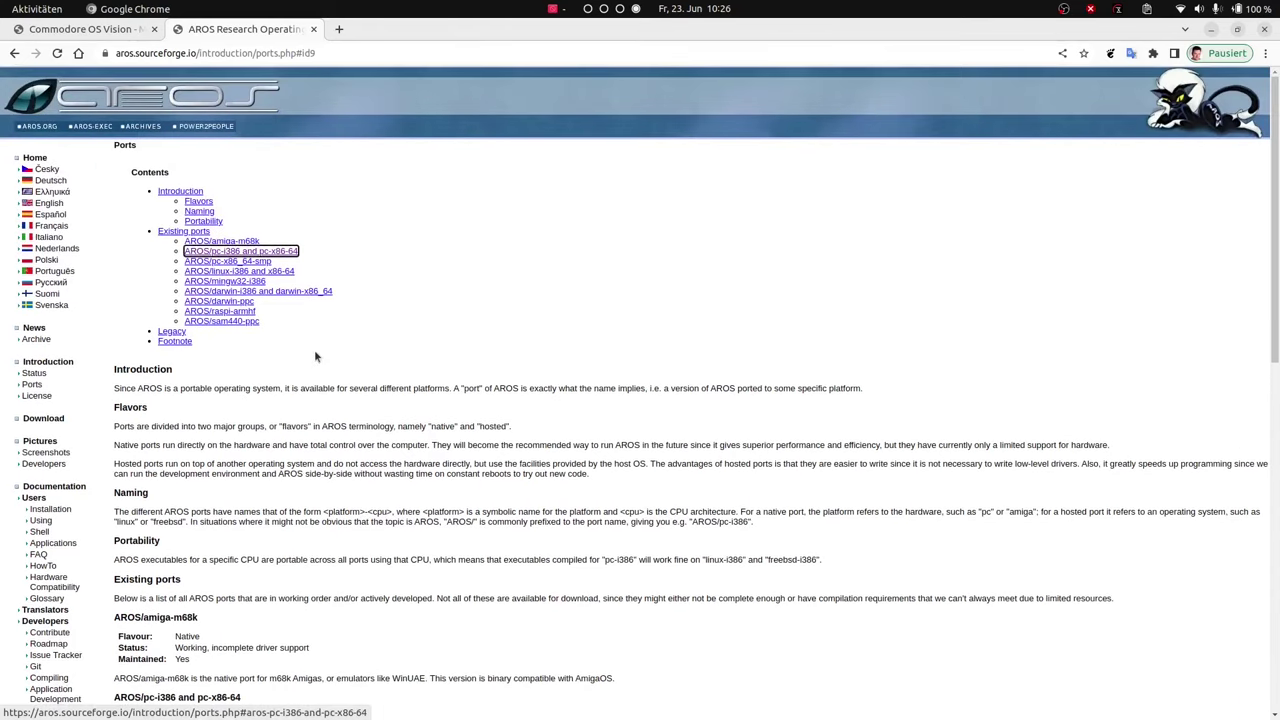
Enlarge the ports page and examine the existing AROS ports down to the legacy and footnote sections
key(ctrl+plus)
key(ctrl+plus)
key(ctrl+plus)
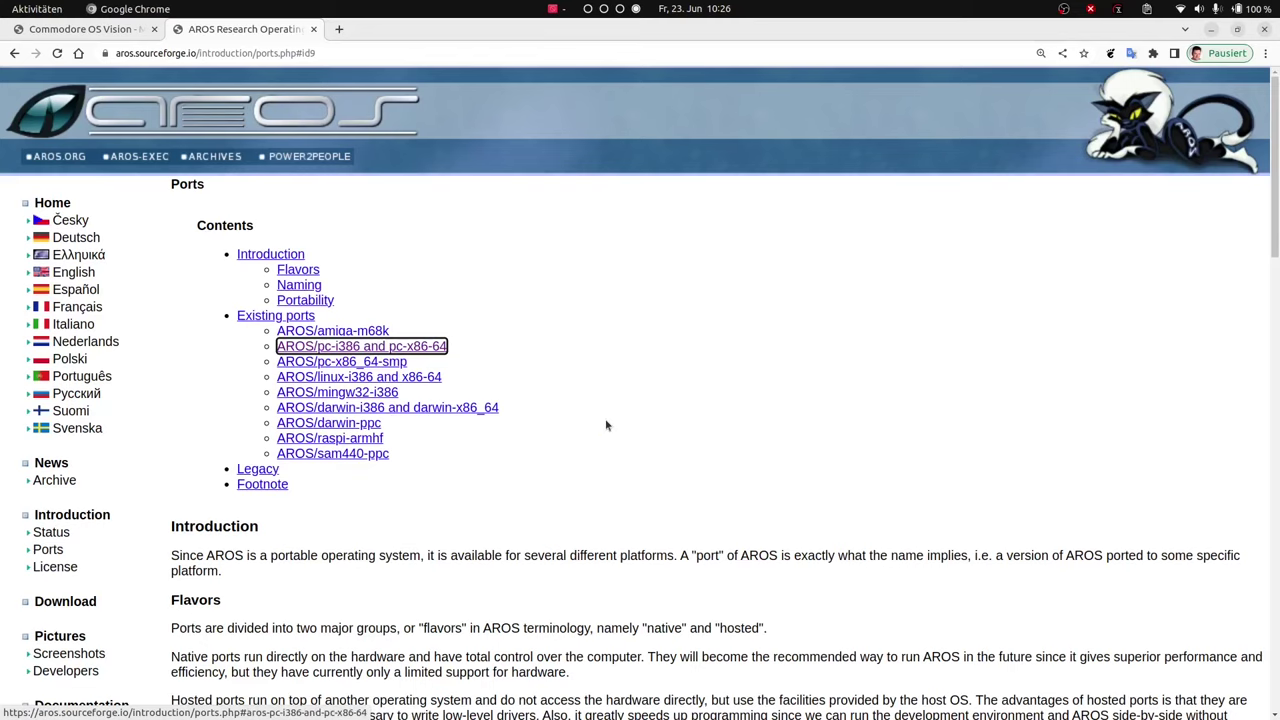
scroll(605, 425, down, 3)
scroll(605, 425, down, 5)
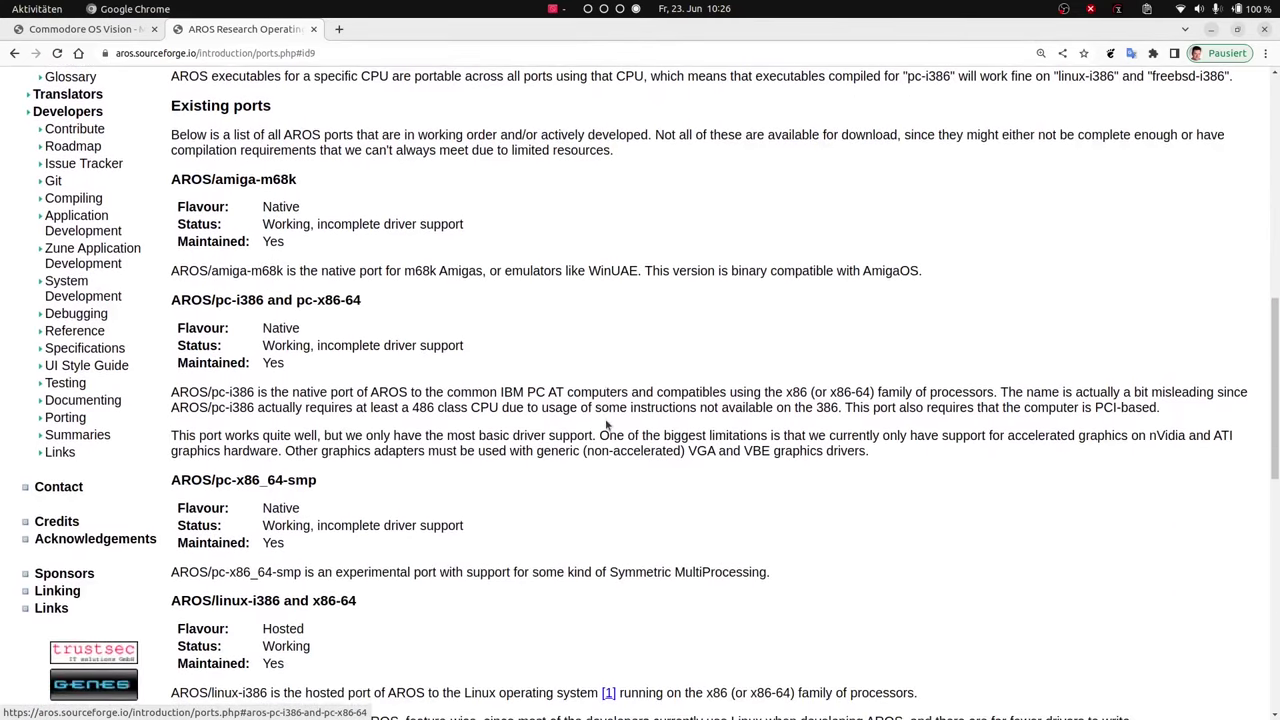
scroll(605, 425, down, 4)
scroll(605, 425, down, 1)
scroll(605, 425, down, 3)
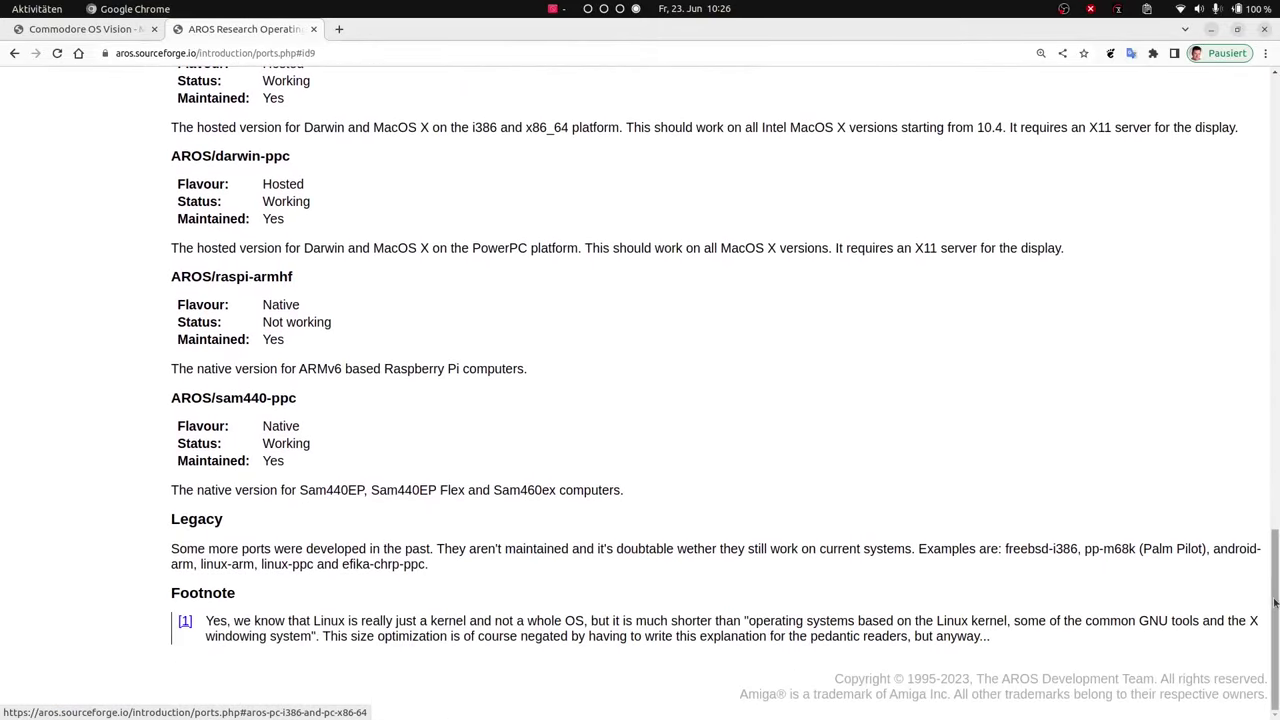
drag(1272, 590, 1220, 183)
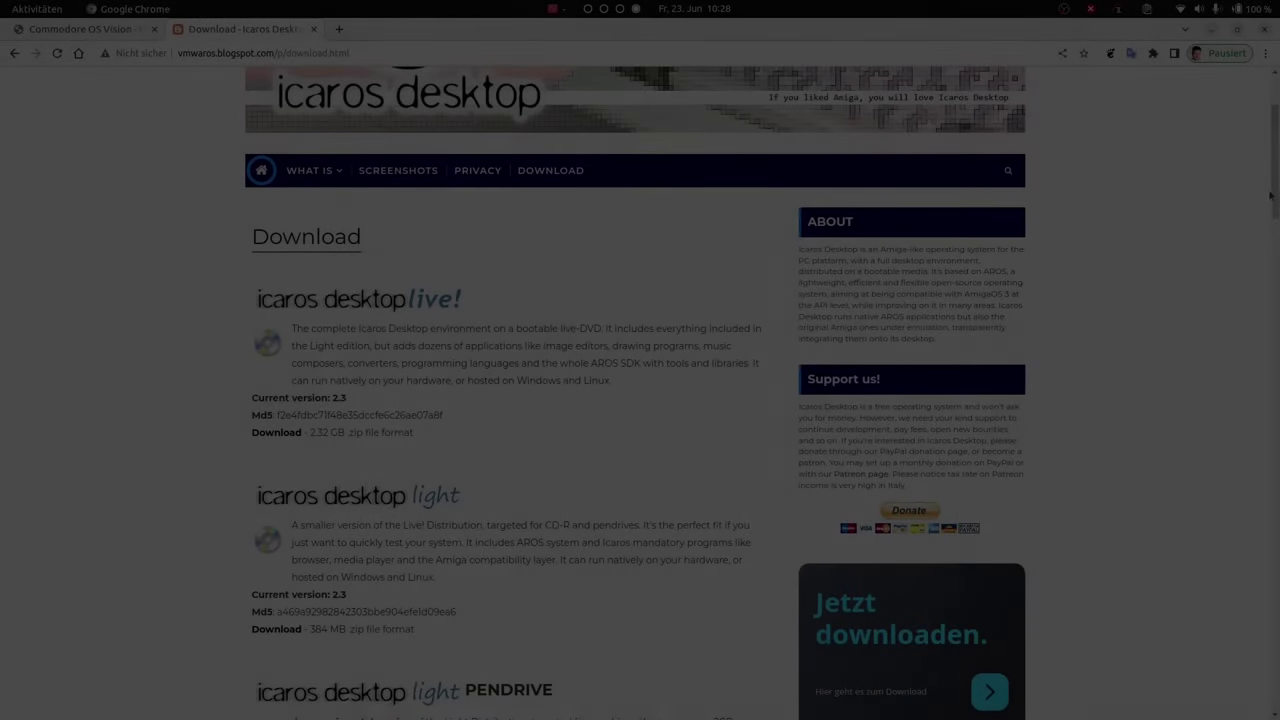
Review the editions on the Icaros Desktop download page and download the Icaros Desktop Live! version 2.3 zip
drag(1270, 200, 1262, 150)
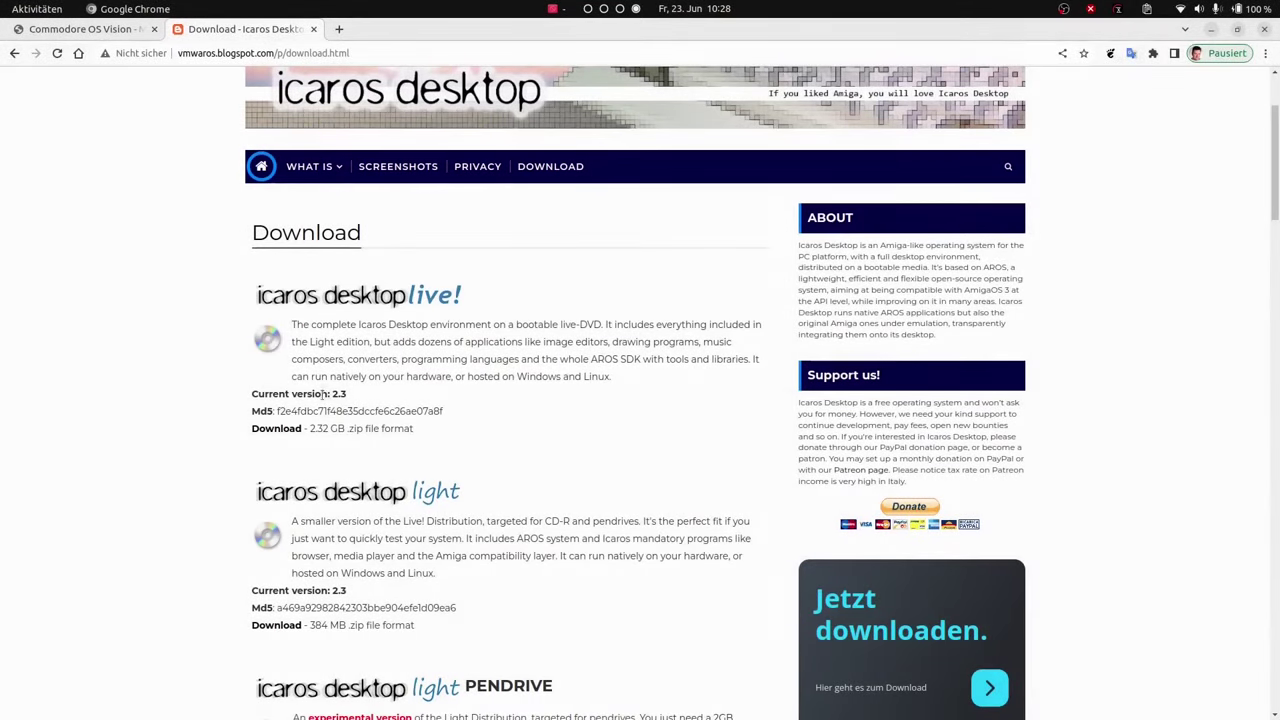
drag(323, 394, 346, 395)
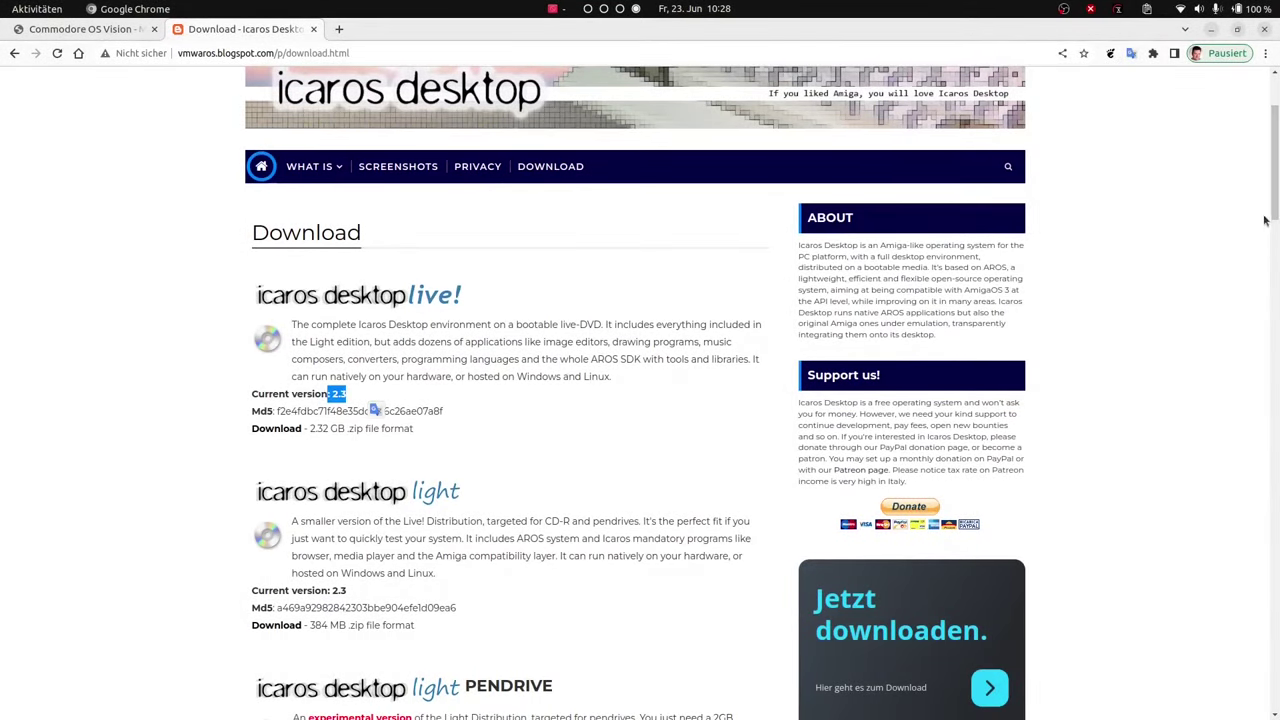
drag(1266, 220, 1268, 317)
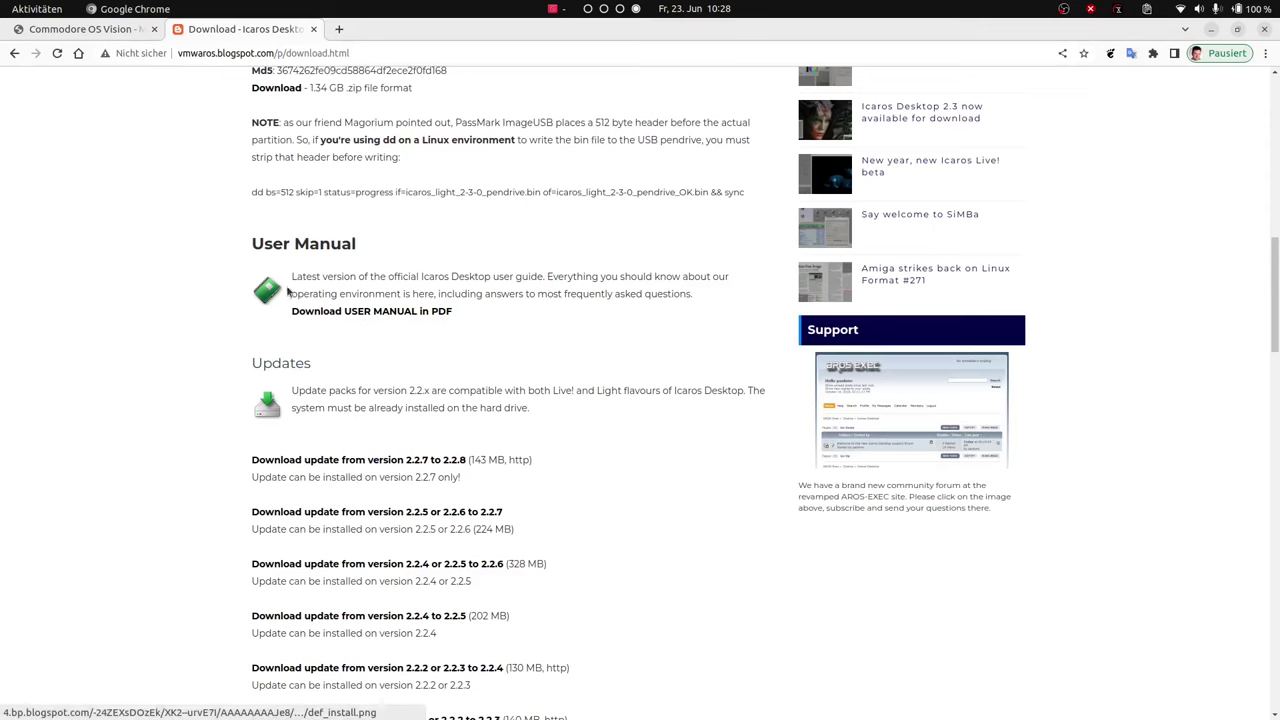
scroll(320, 313, up, 3)
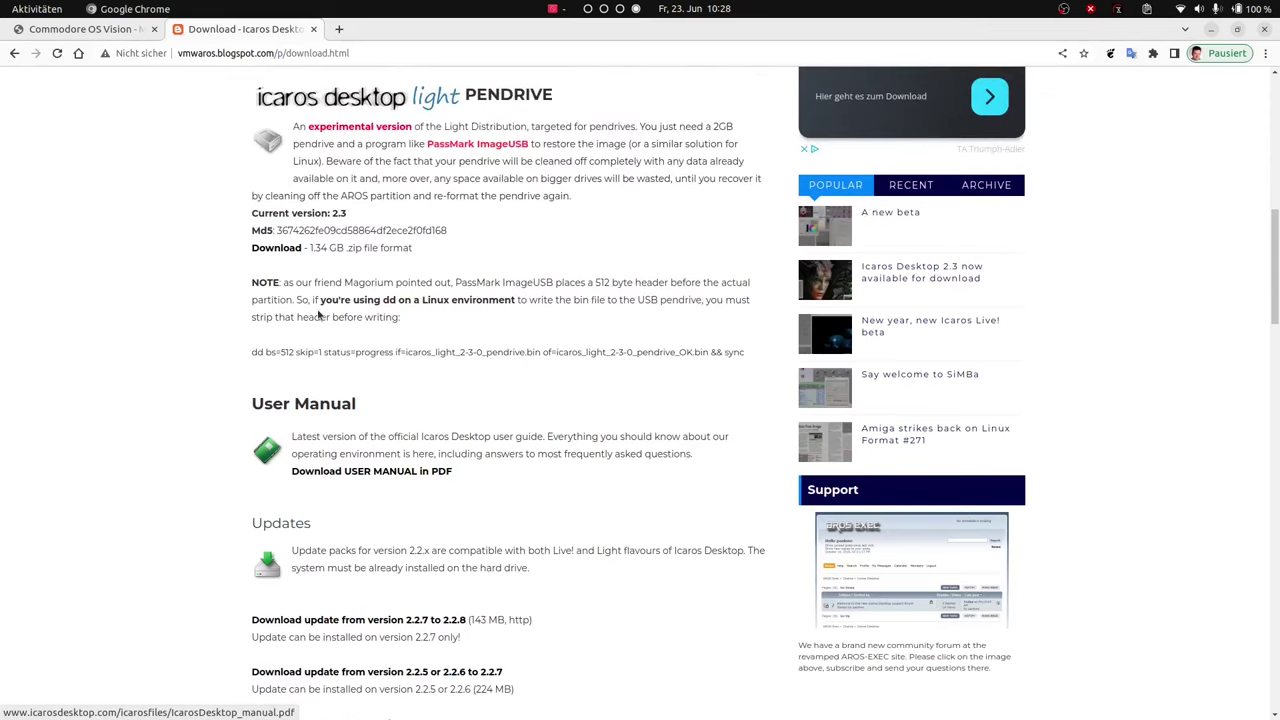
scroll(385, 308, up, 10)
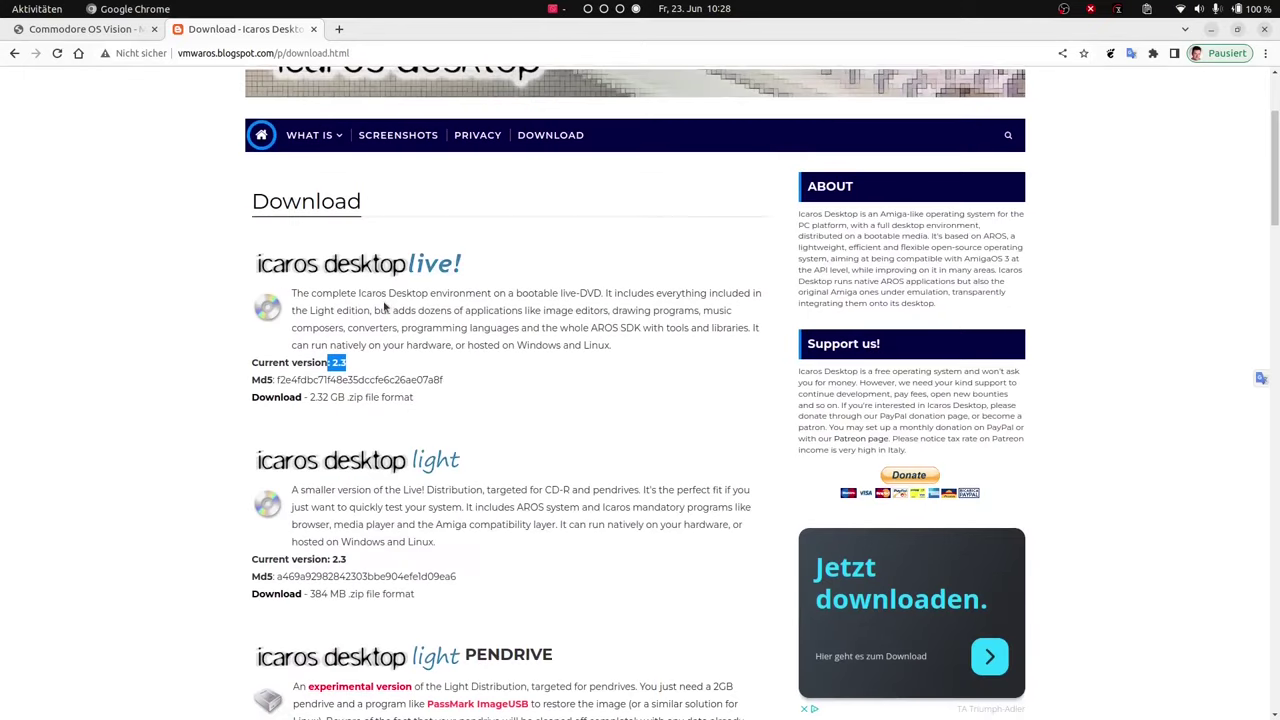
click(279, 401)
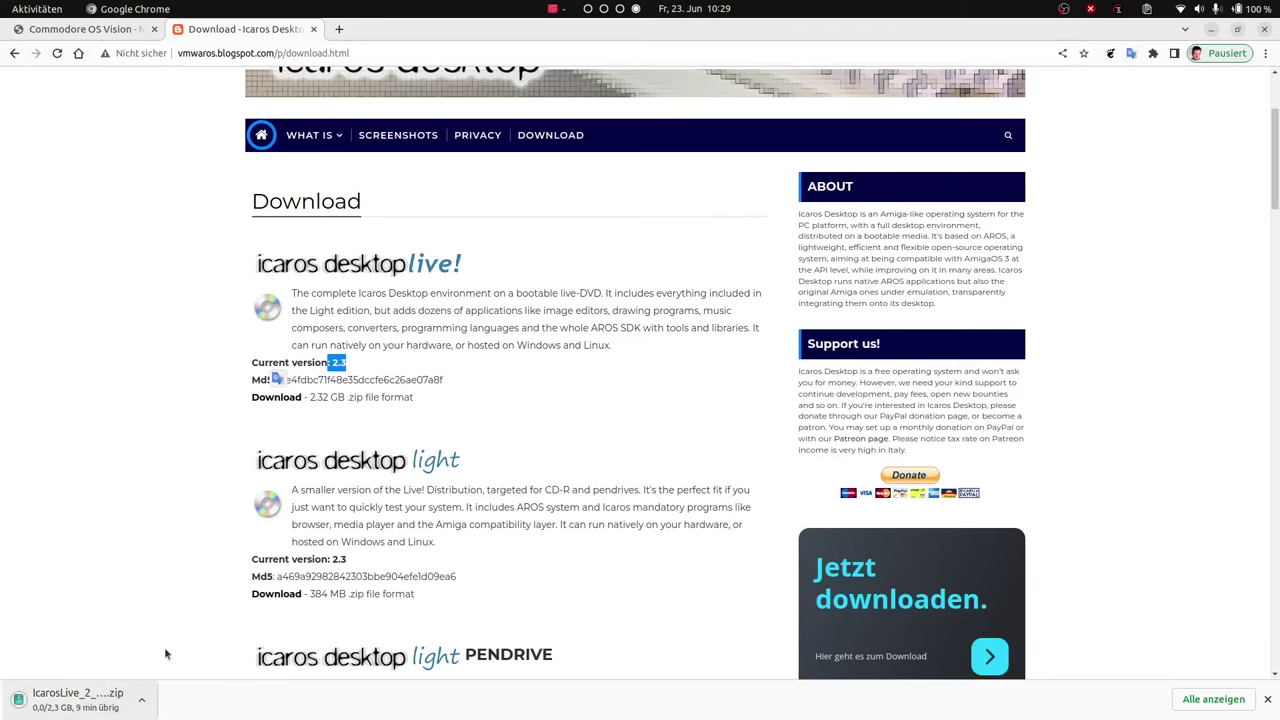
Look over the Live!, Light and Light Pendrive edition descriptions on the Icaros Desktop download page
scroll(426, 390, up, 3)
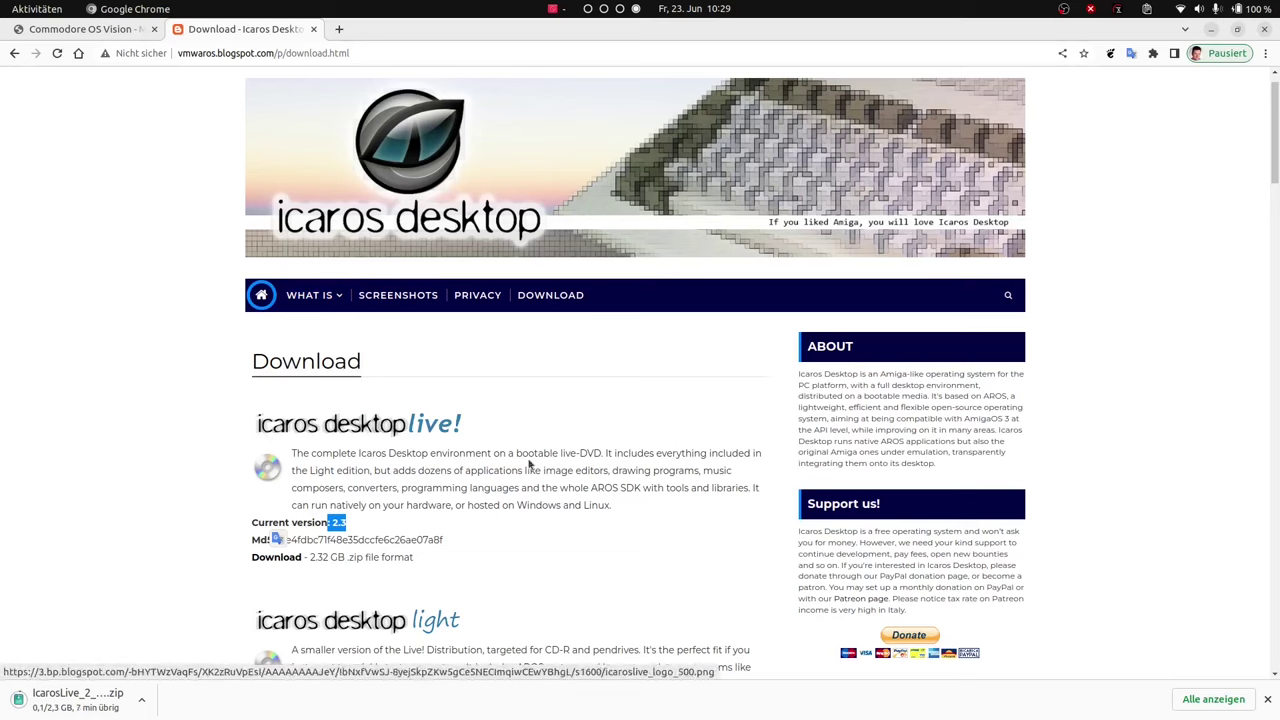
scroll(528, 474, down, 2)
scroll(528, 474, down, 8)
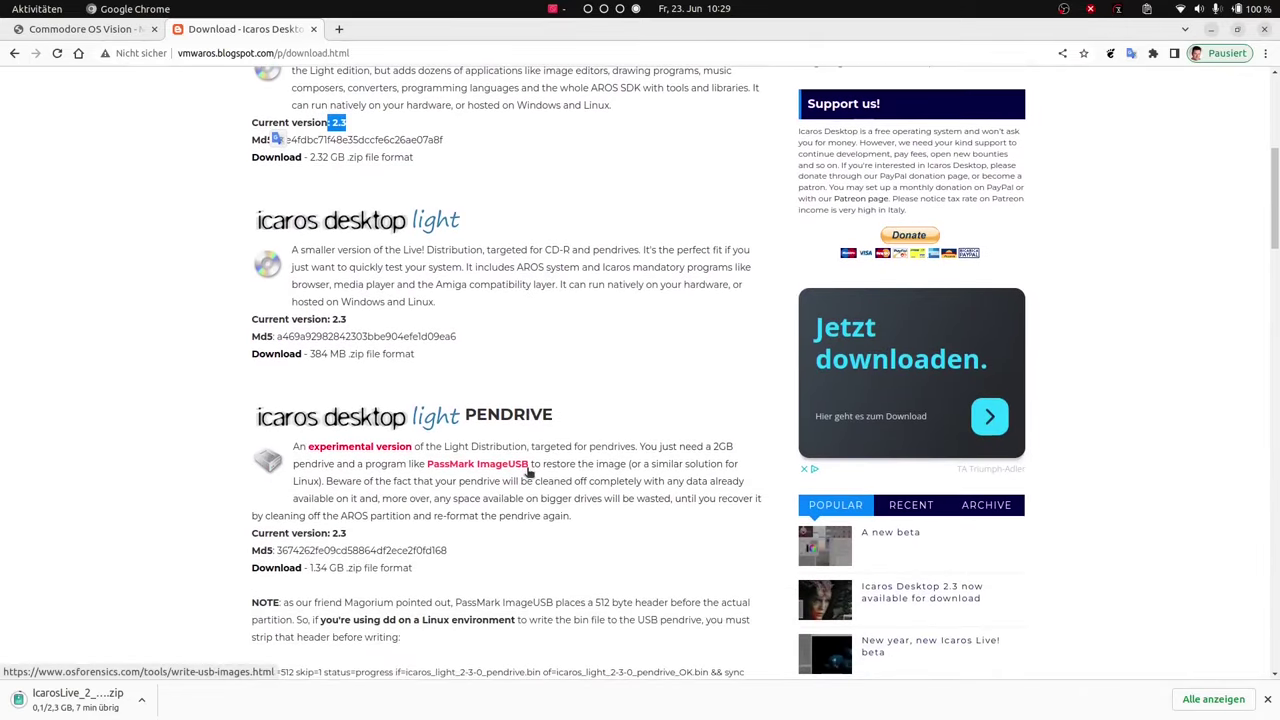
scroll(528, 474, down, 2)
scroll(528, 470, up, 13)
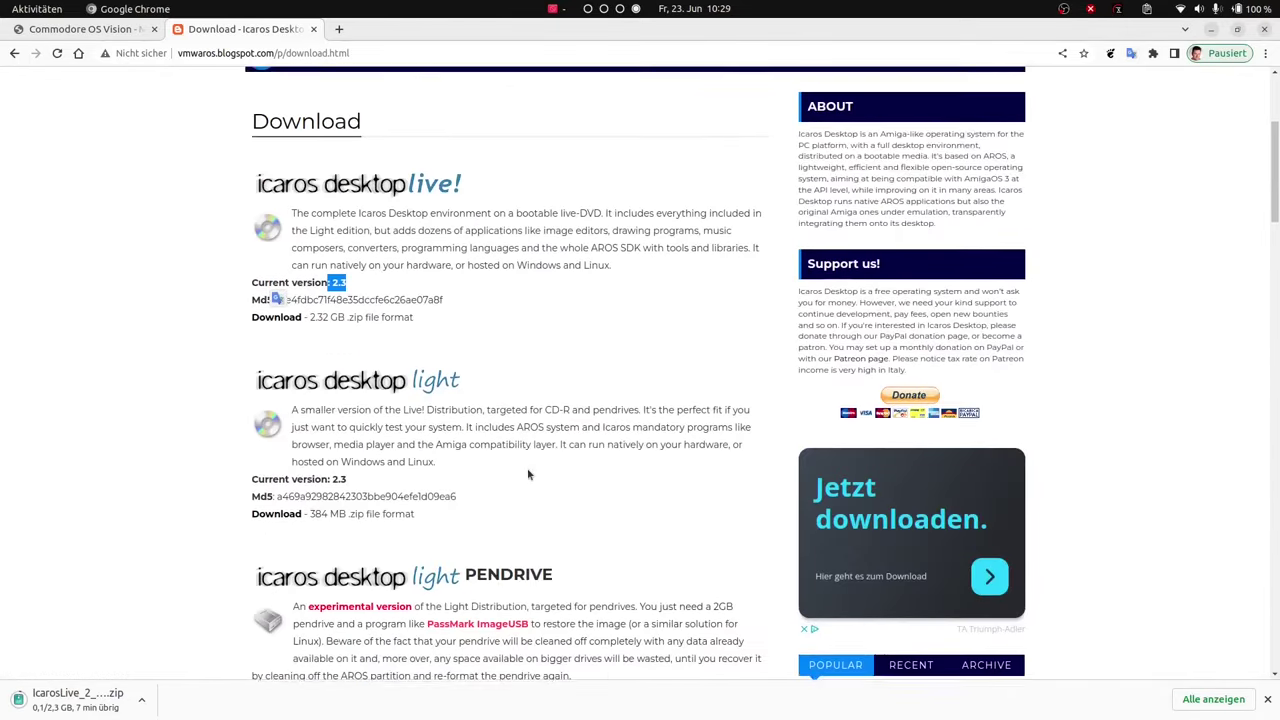
Return to the AROS download page and examine the listed distributions from Icaros Desktop LIVE! to AROS One
click(13, 54)
click(13, 54)
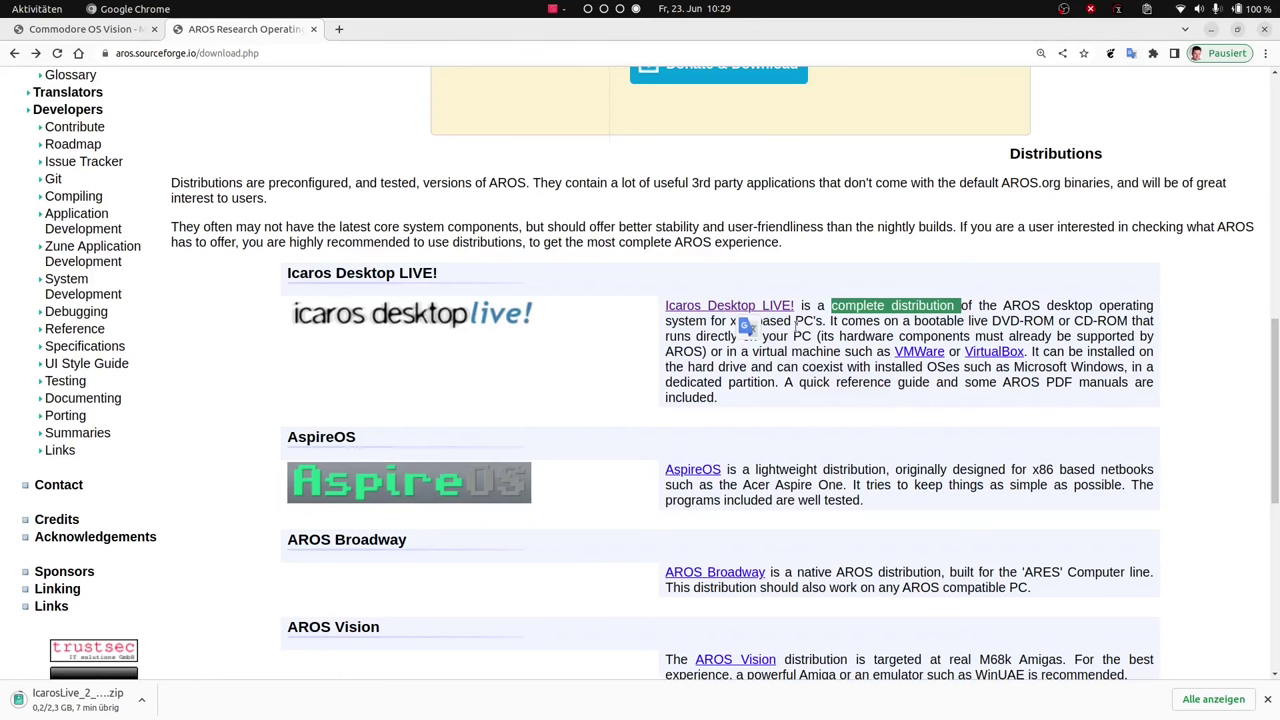
scroll(737, 334, up, 5)
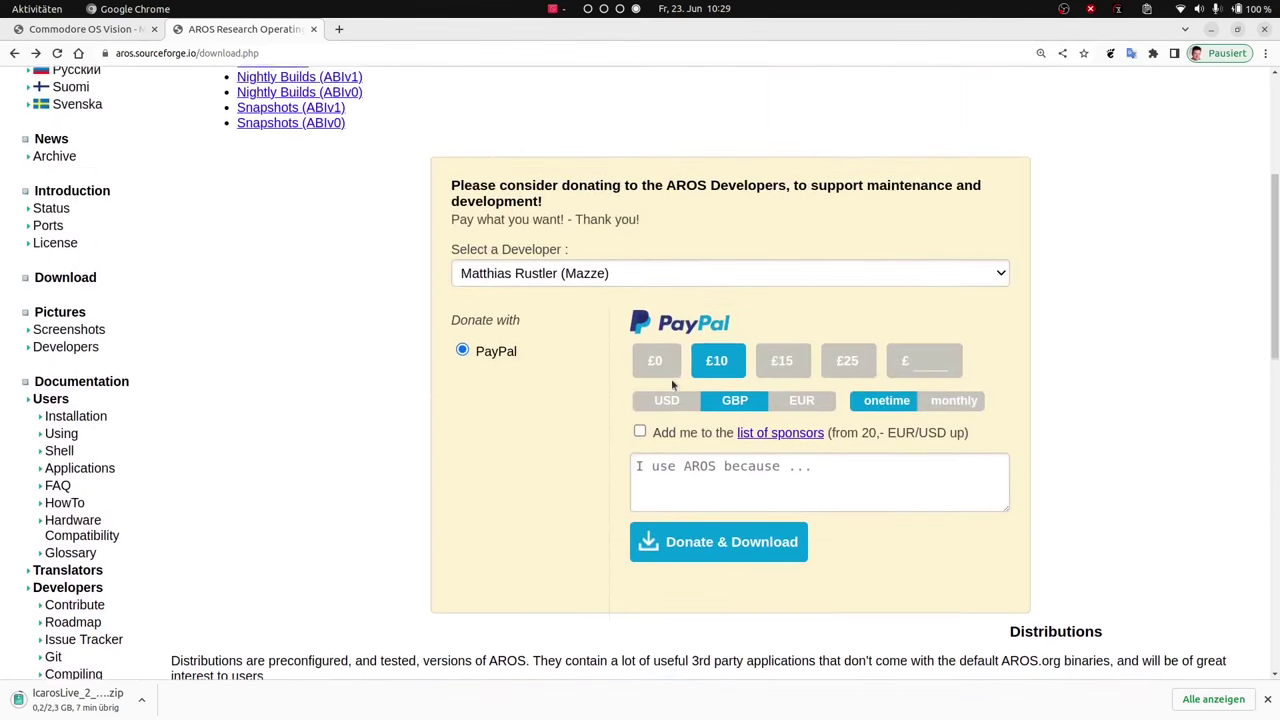
scroll(672, 385, up, 4)
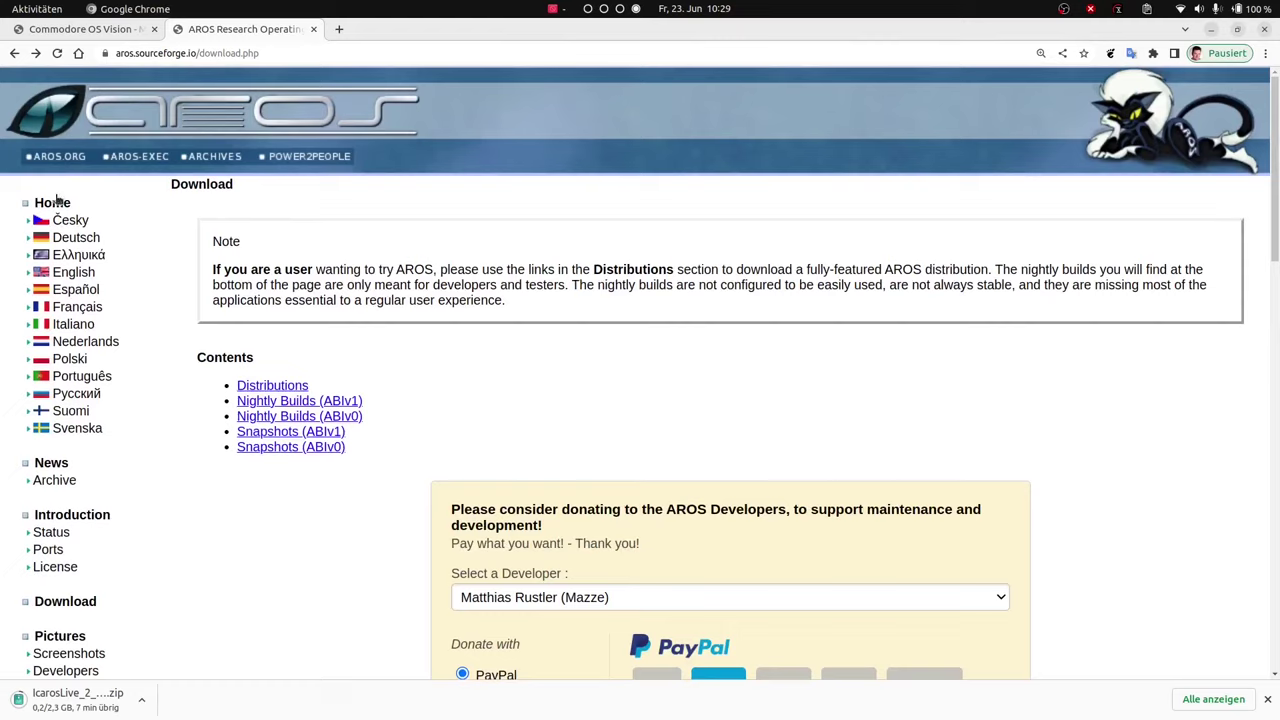
scroll(441, 436, down, 9)
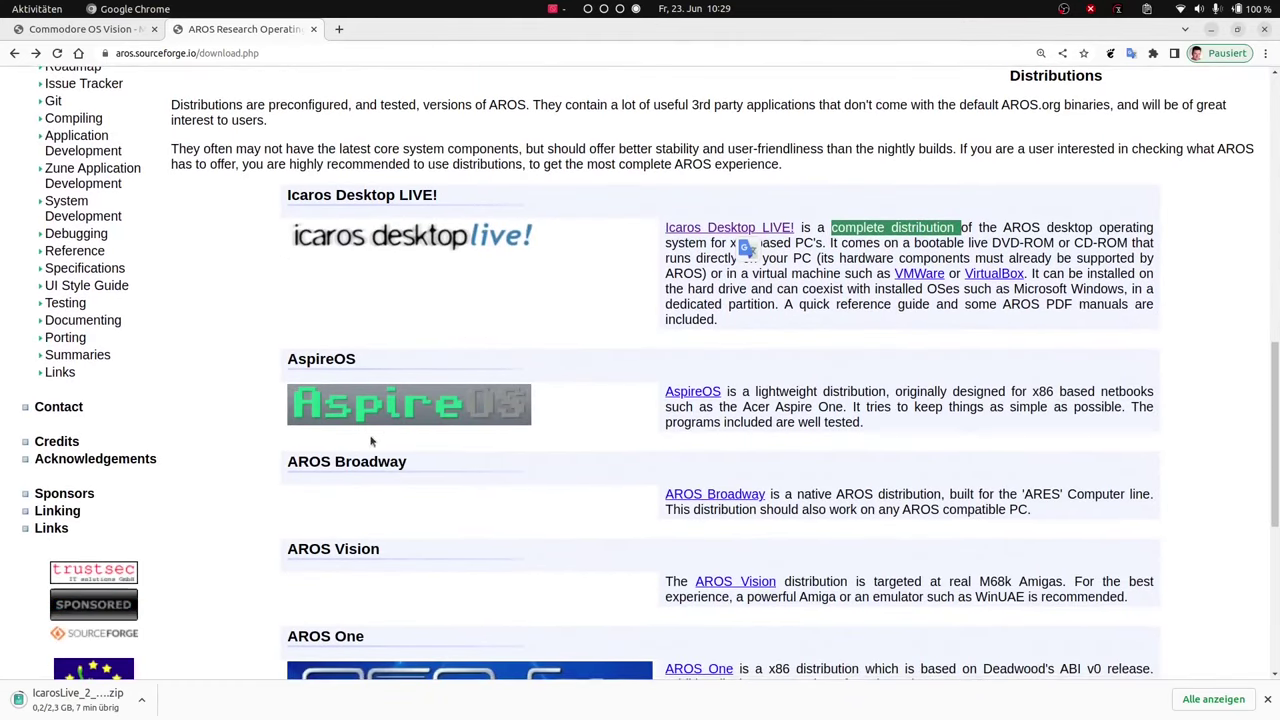
scroll(345, 490, down, 2)
scroll(345, 497, down, 1)
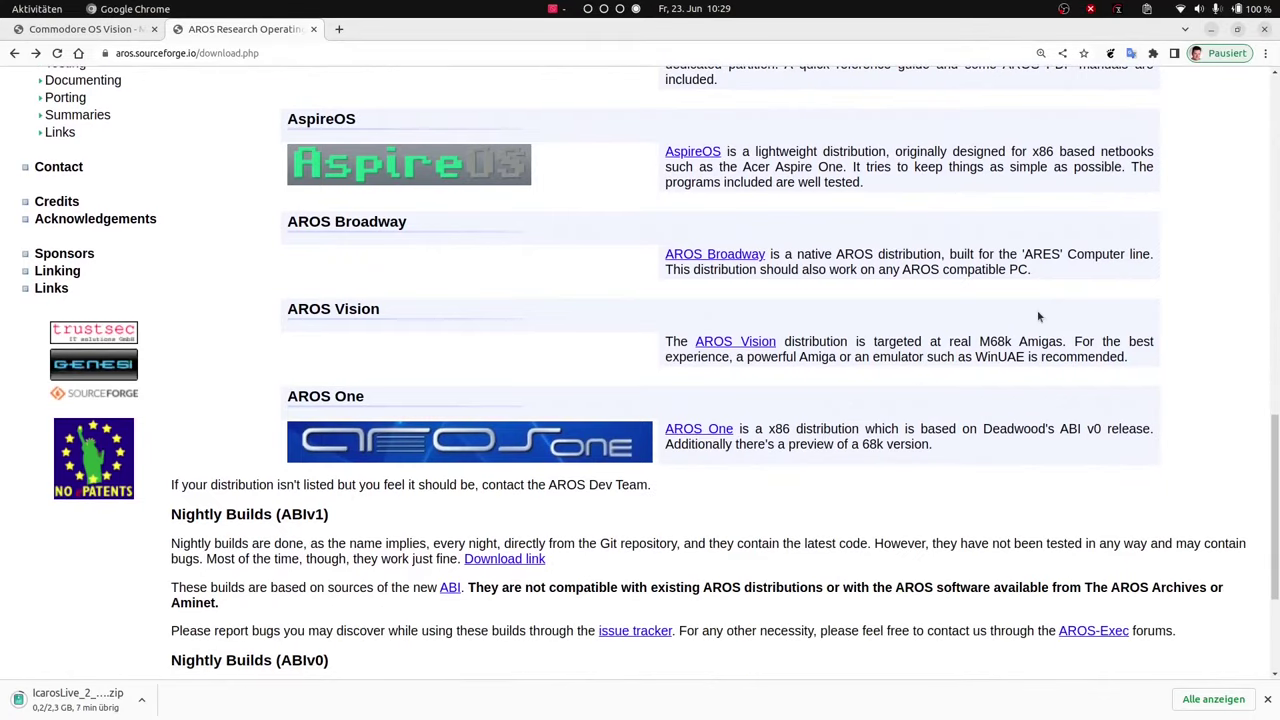
scroll(1000, 305, up, 2)
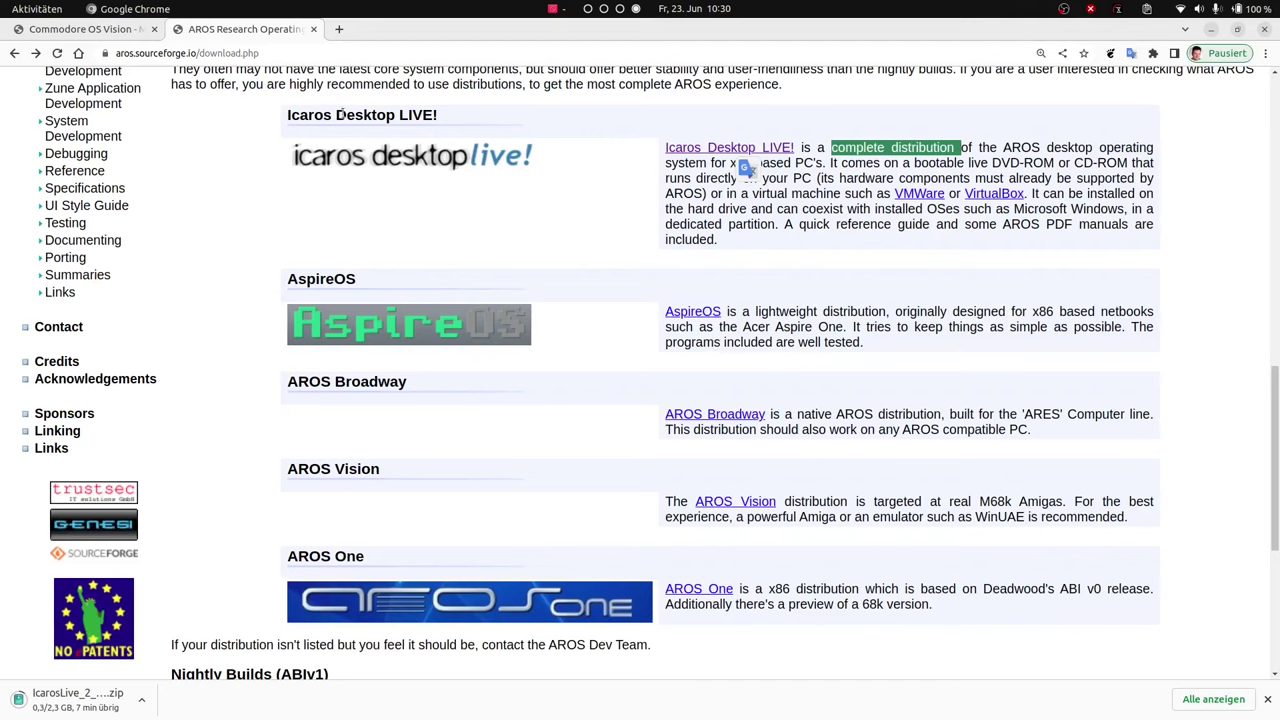
Switch to the open Commodore OS Vision page and highlight its title
click(110, 30)
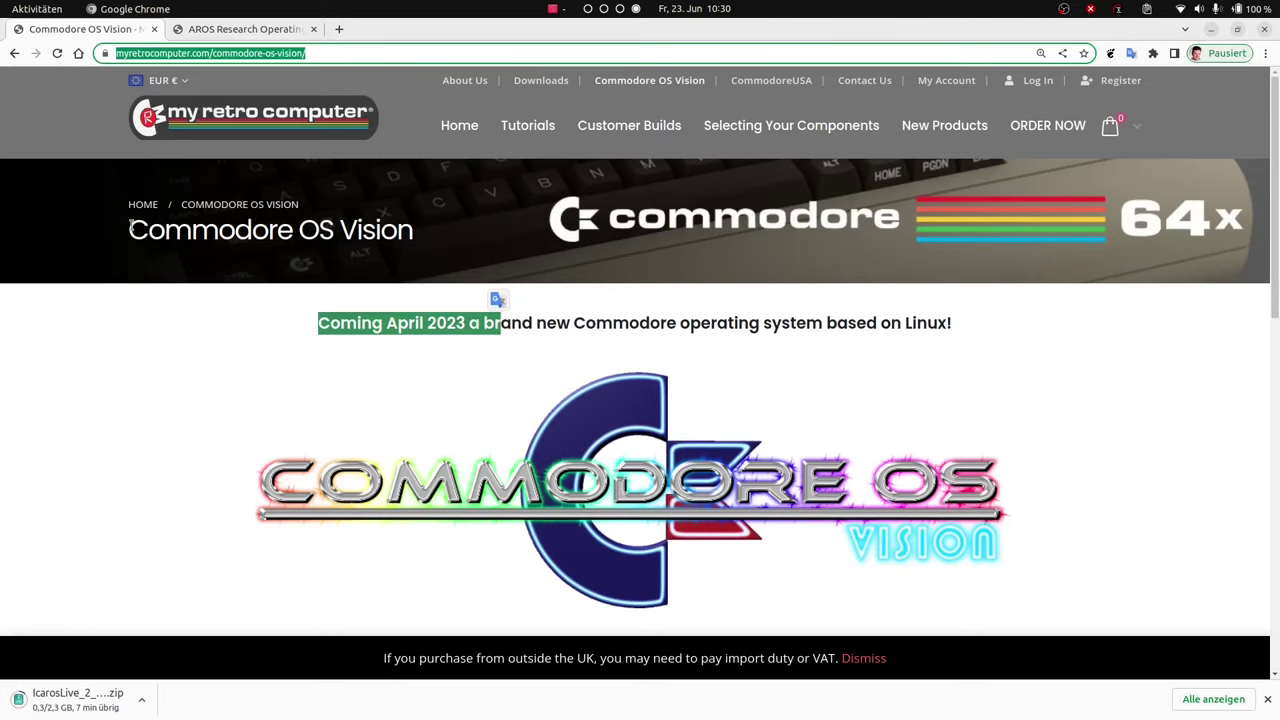
drag(131, 227, 446, 237)
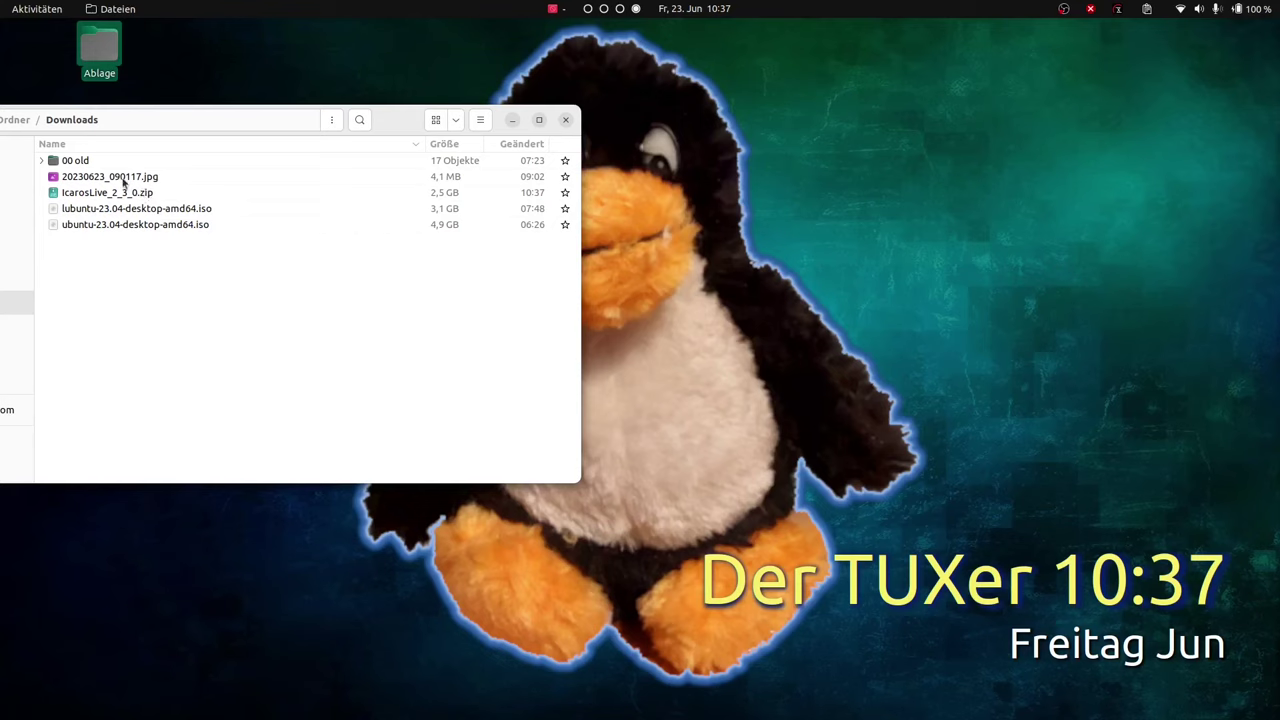
In the file manager's Downloads folder, move 20230623_090117.jpg and the lubuntu-23.04 and ubuntu-23.04 ISO files into the 00 old folder
drag(125, 181, 75, 162)
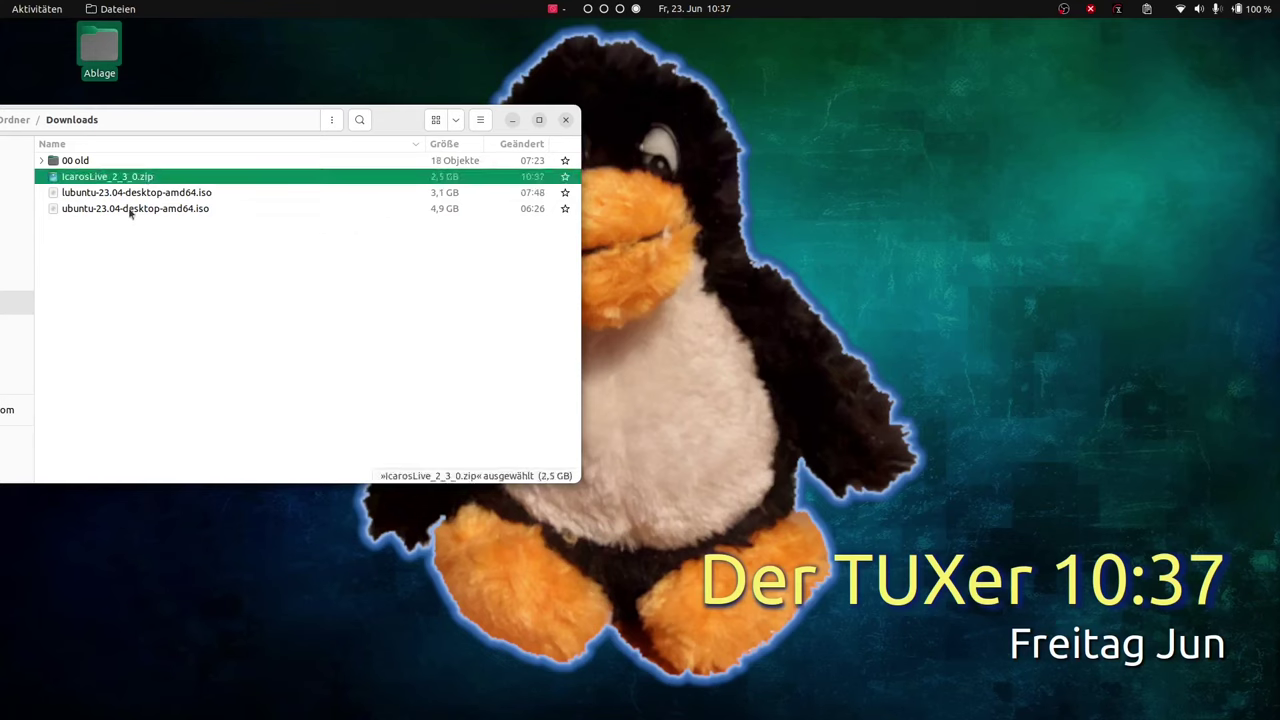
click(130, 195)
shift+click(130, 209)
drag(130, 209, 78, 161)
Extract IcarosLive_2_3_0.zip into the Downloads folder and check the extraction progress
right_click(107, 179)
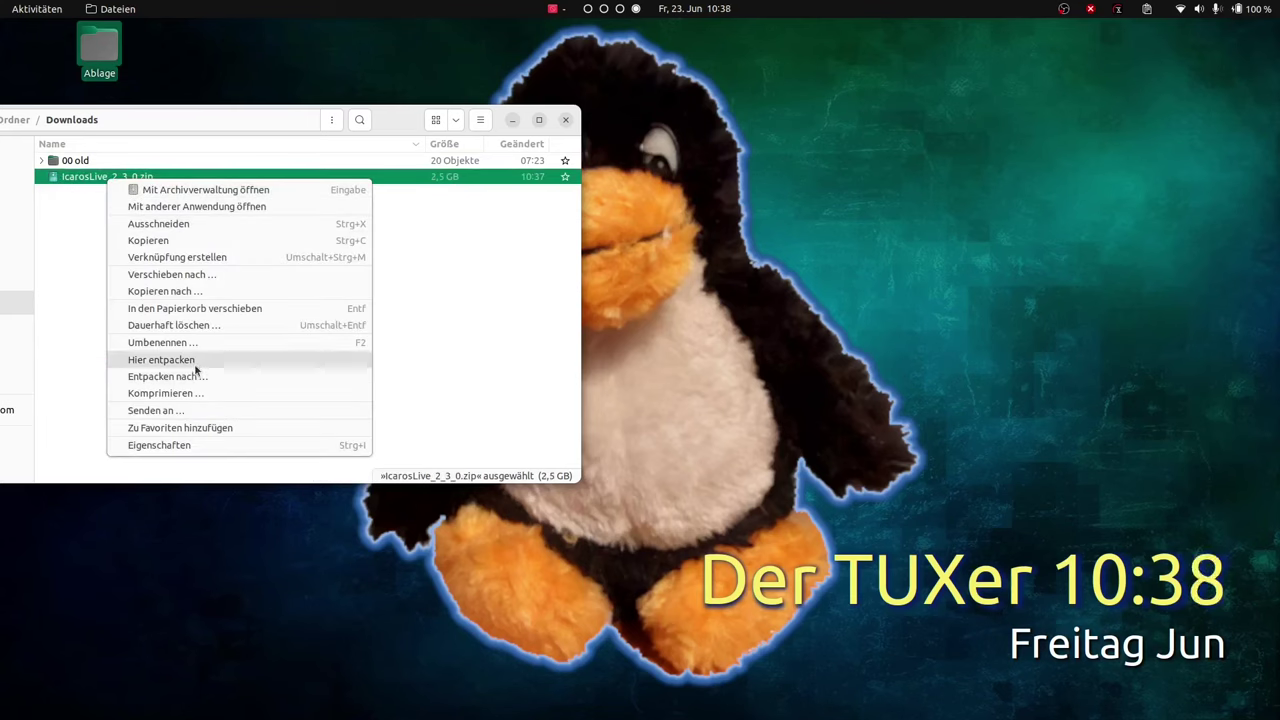
click(194, 361)
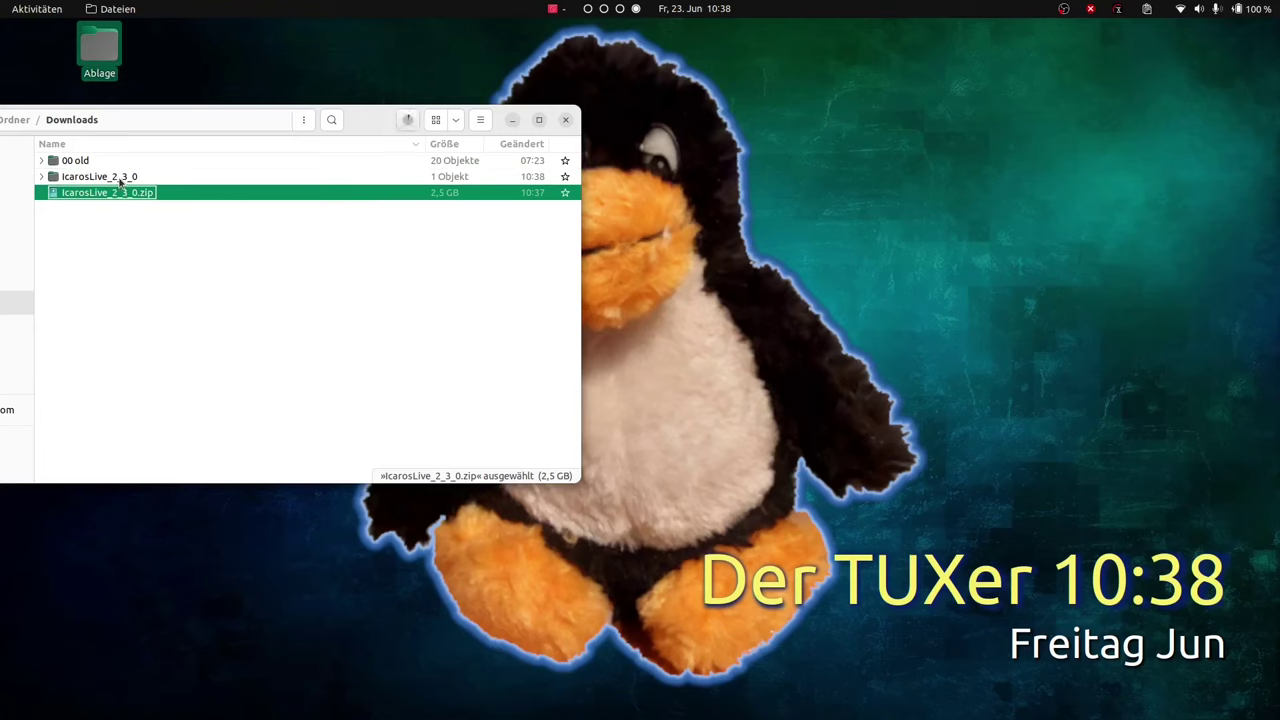
click(408, 120)
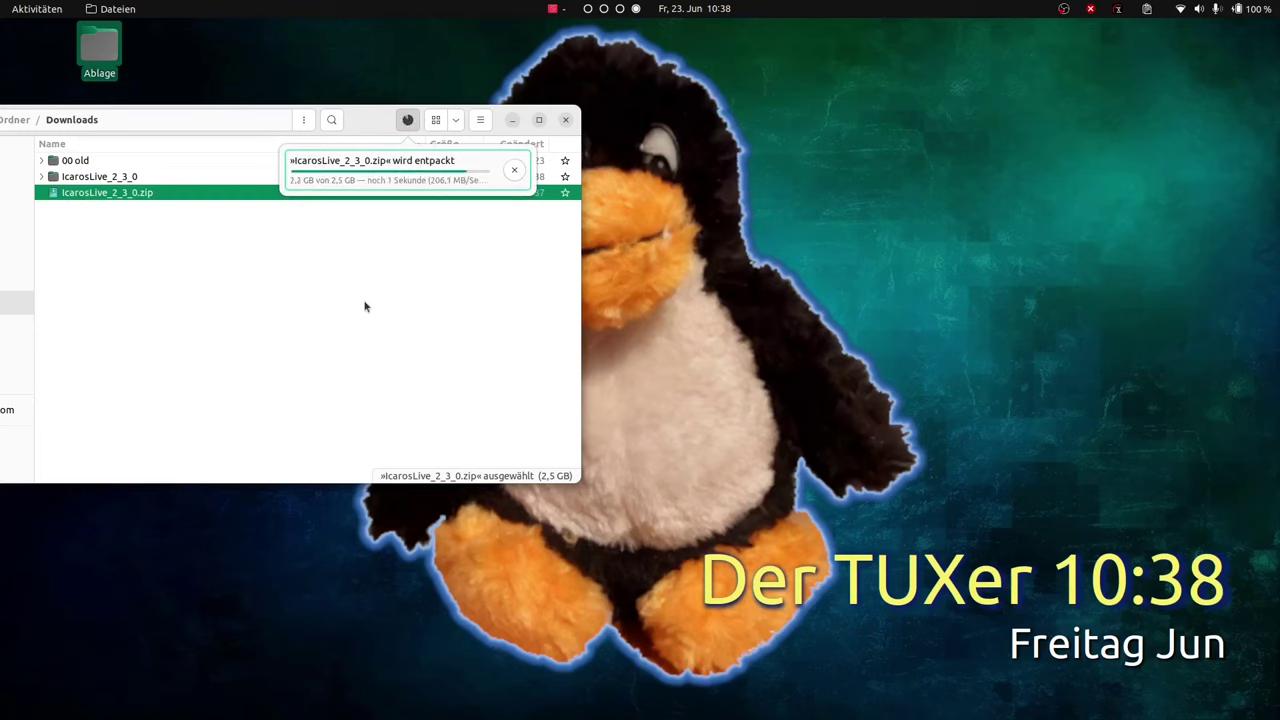
Open the extracted IcarosLive_2_3_0 folder, expand its Live! subfolder and select icaros-pc-i386.iso
click(41, 178)
click(41, 178)
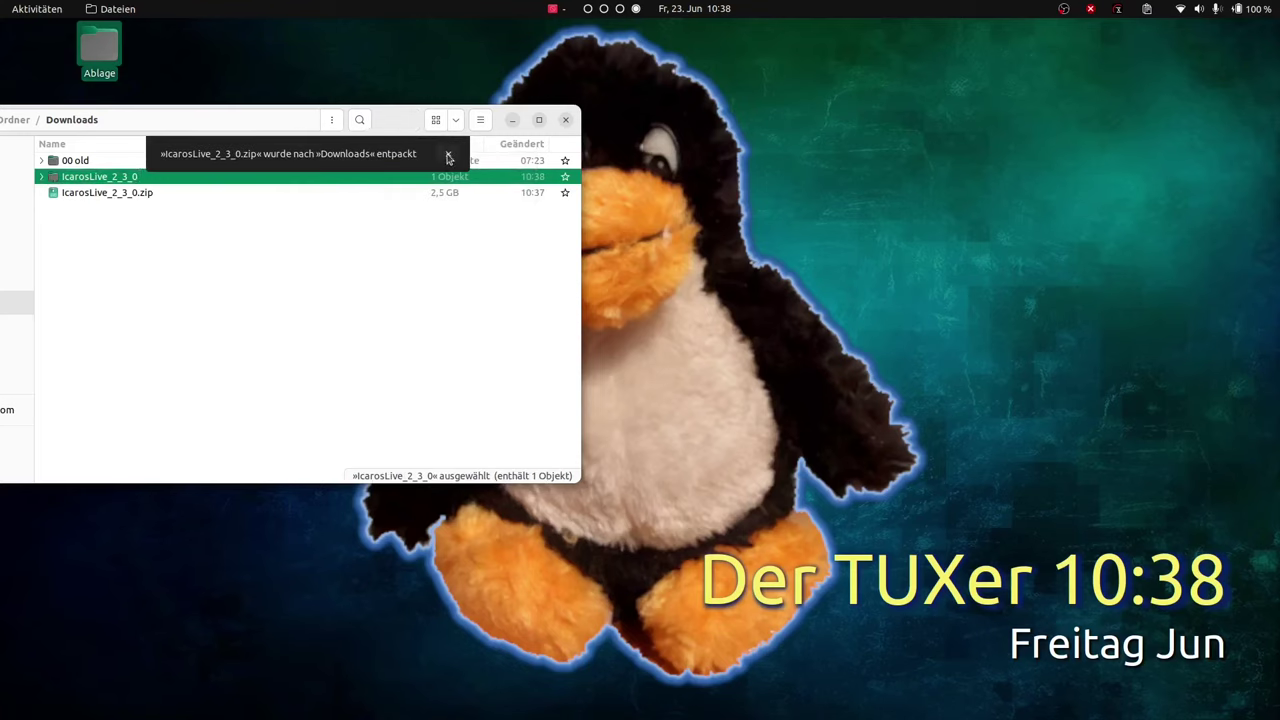
double_click(92, 177)
click(42, 161)
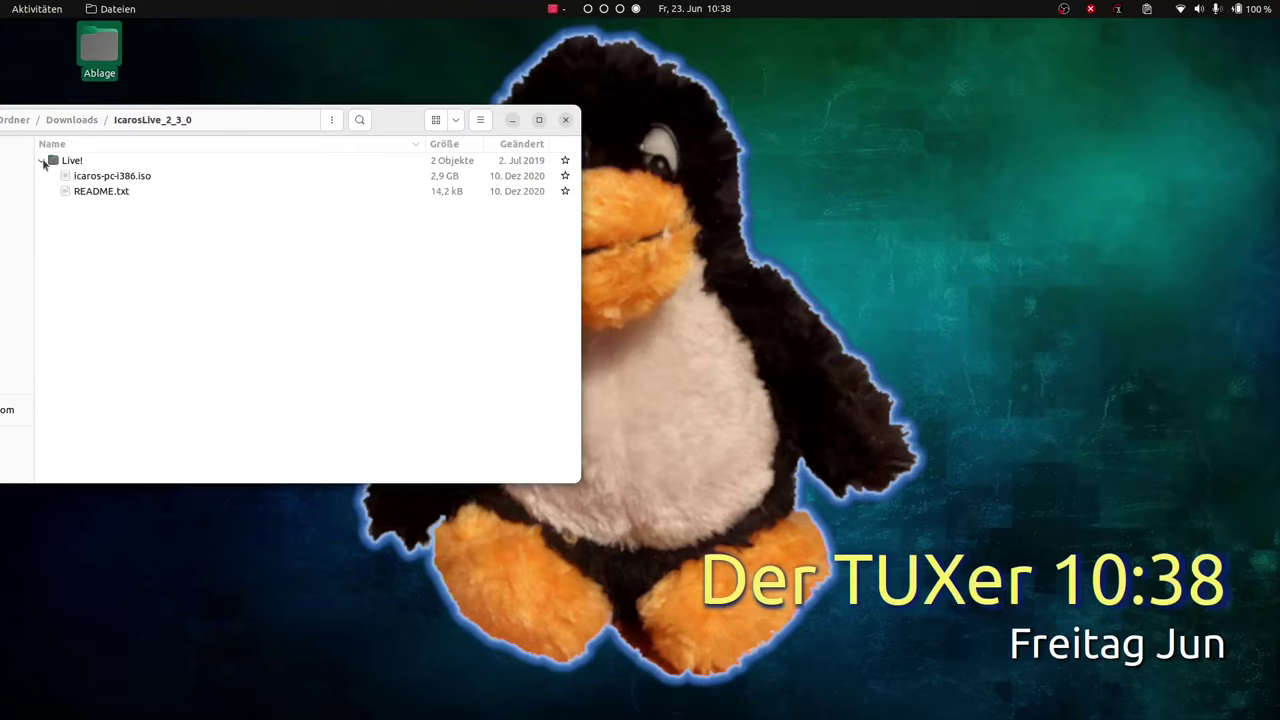
click(134, 178)
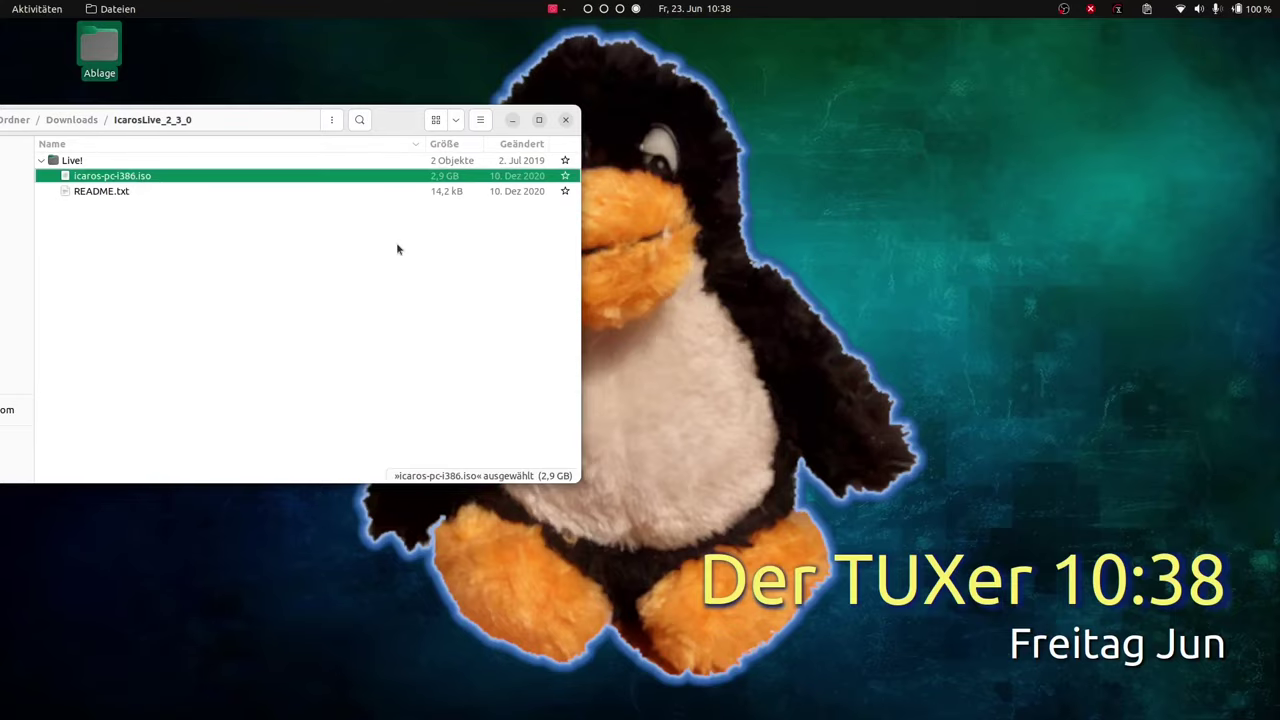
Open README.txt from the Live! folder in a maximized text editor and look through its contents
drag(416, 154, 674, 175)
double_click(366, 220)
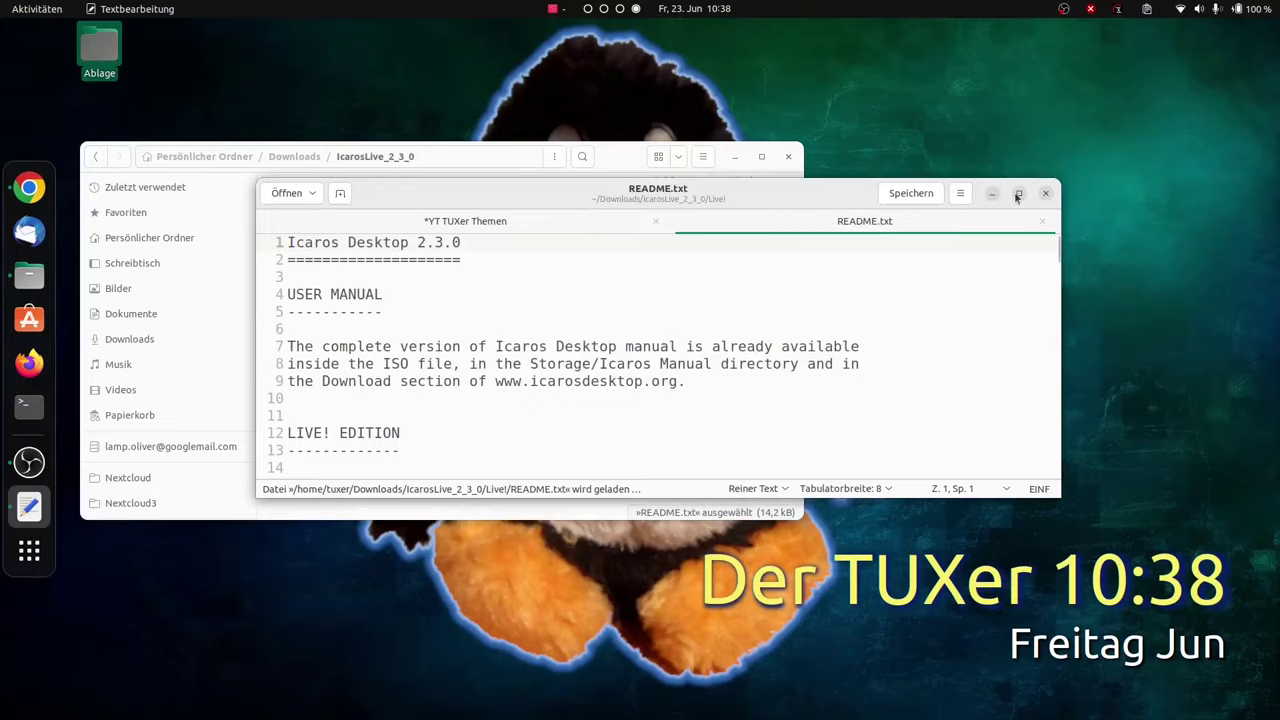
click(1017, 196)
click(294, 169)
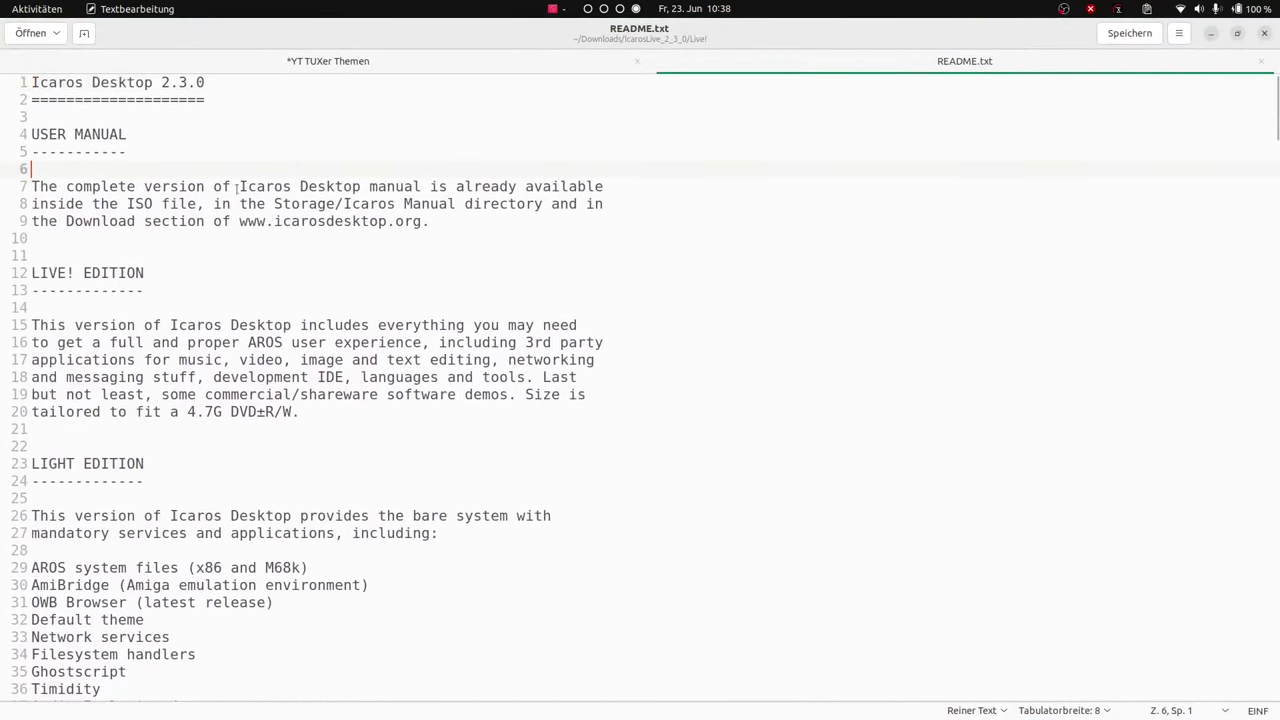
scroll(1075, 111, down, 15)
Restore the text editor to its smaller window size and minimize it
click(1265, 34)
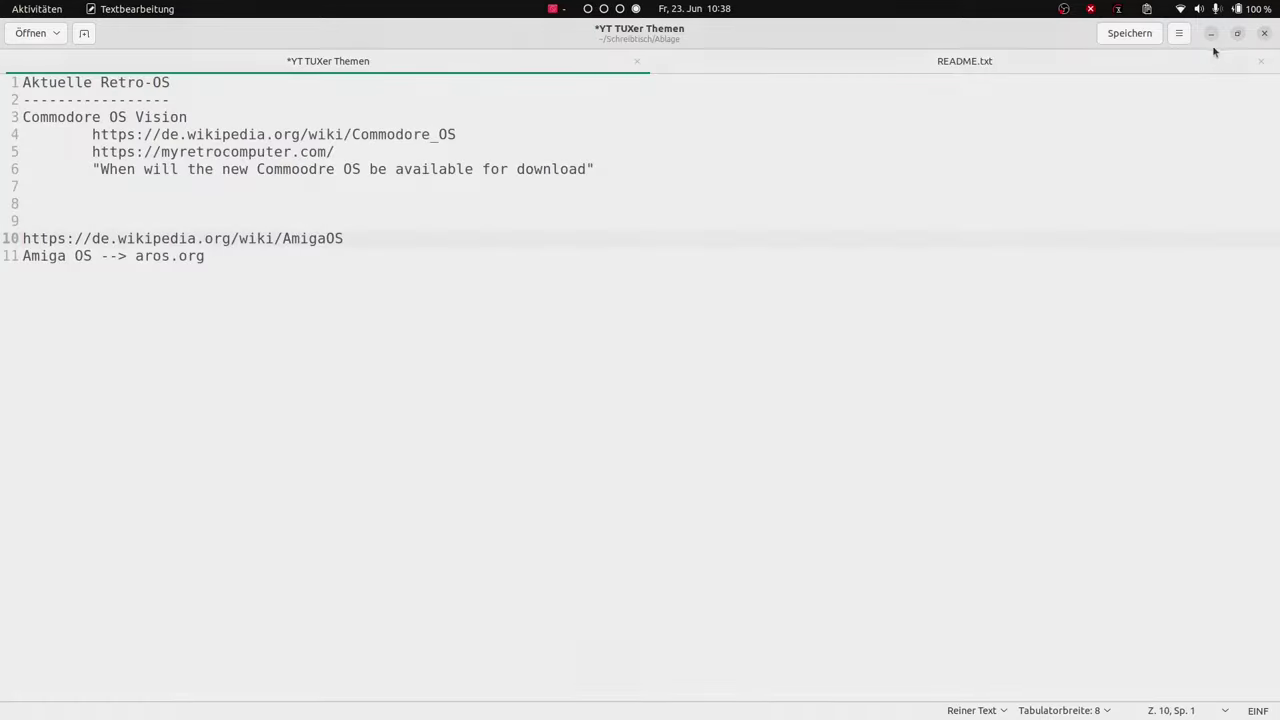
click(637, 419)
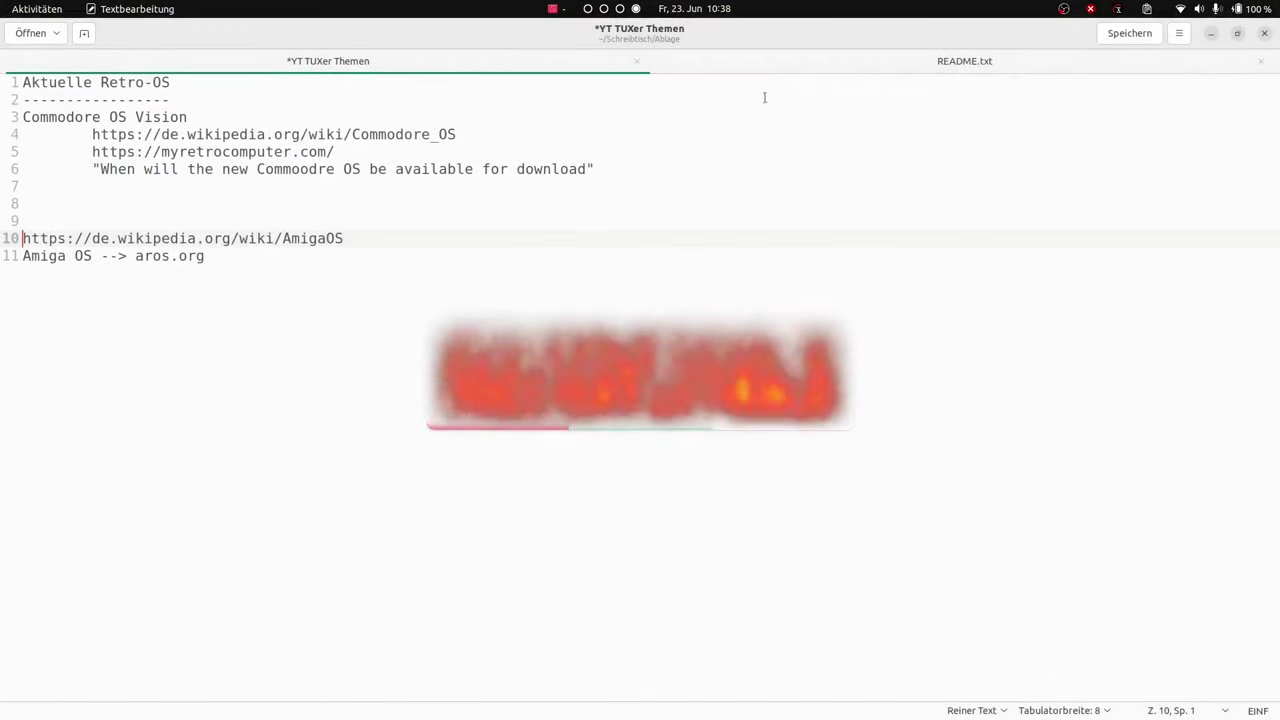
click(1231, 39)
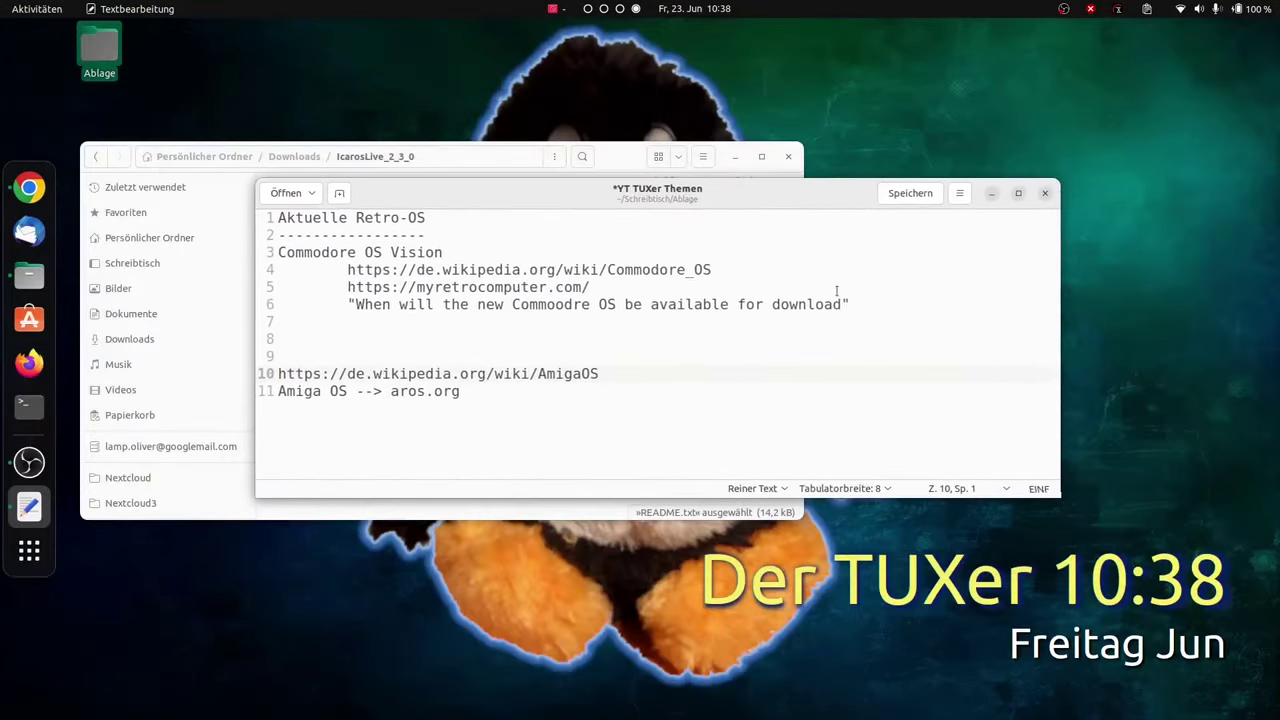
click(988, 194)
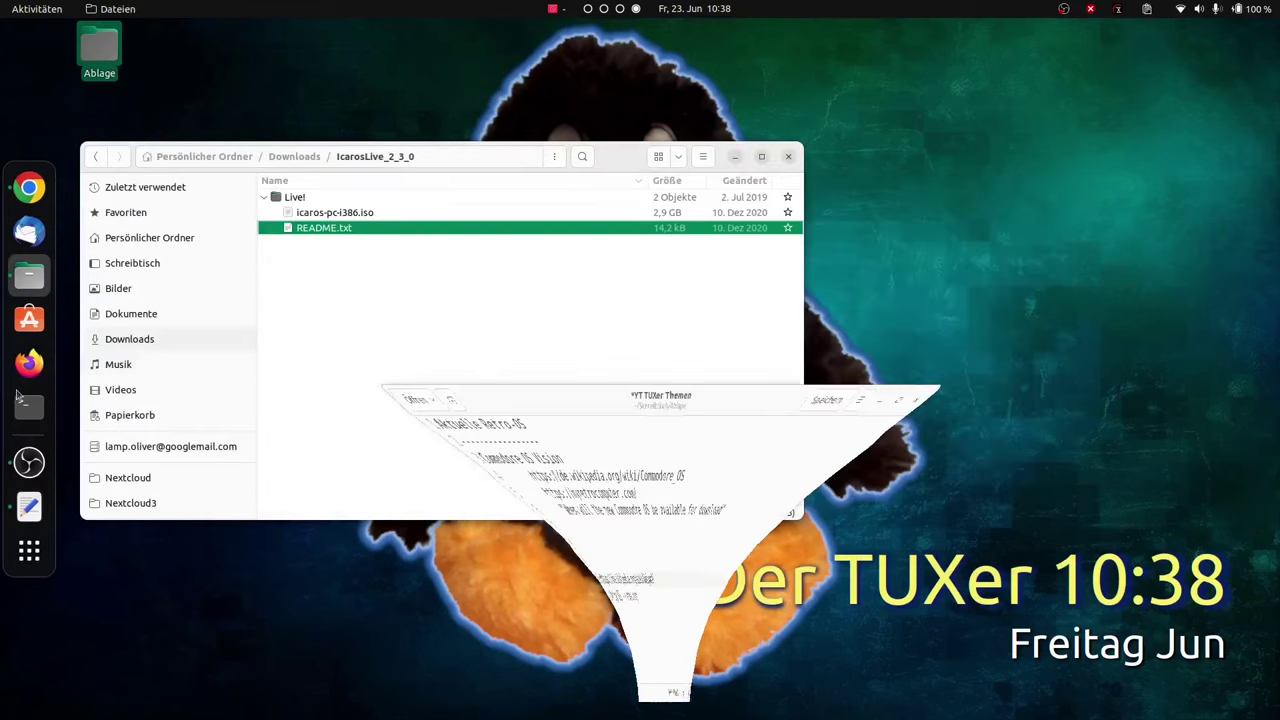
Find and launch VirtualBox, and dismiss its notification about USB devices
click(24, 549)
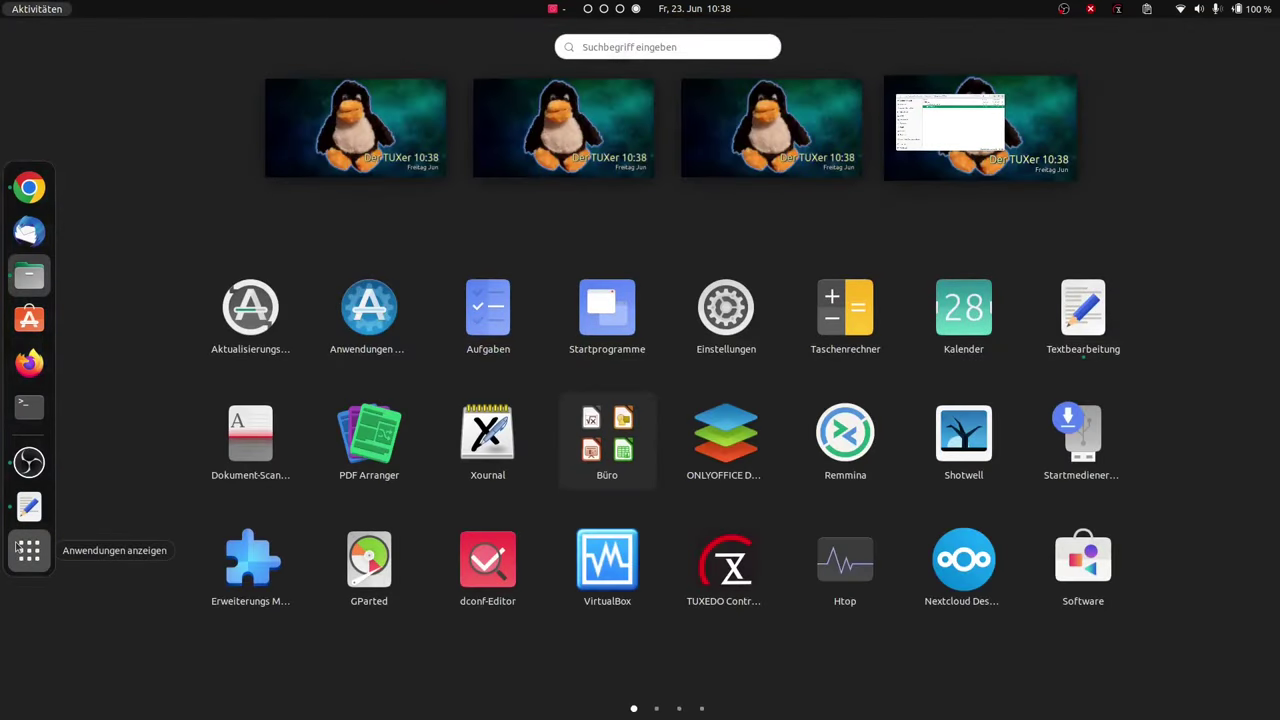
text(virt)
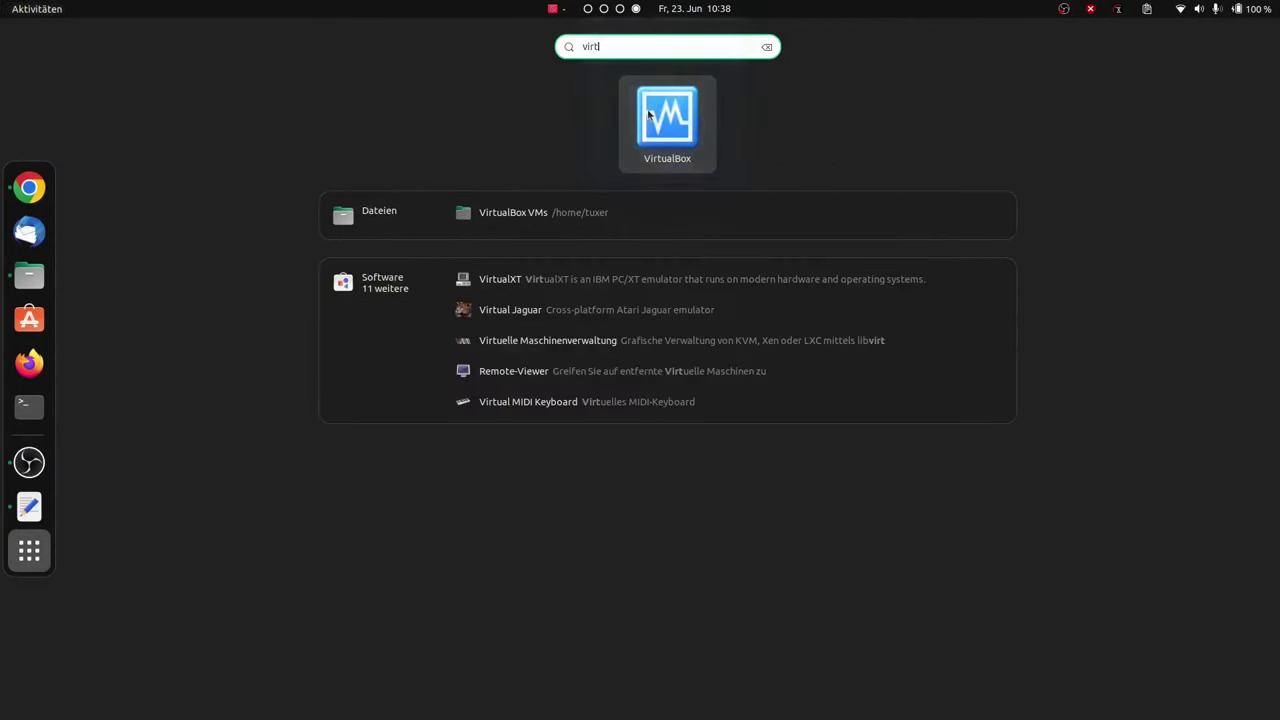
click(647, 115)
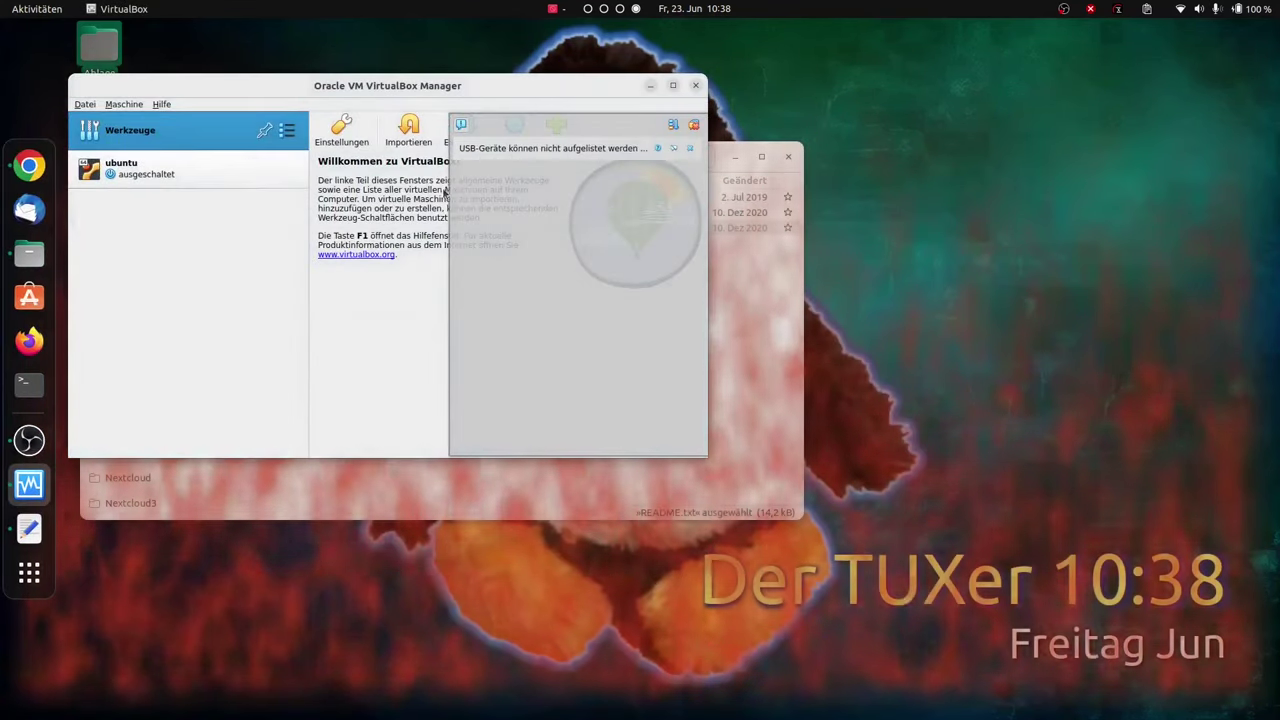
click(690, 148)
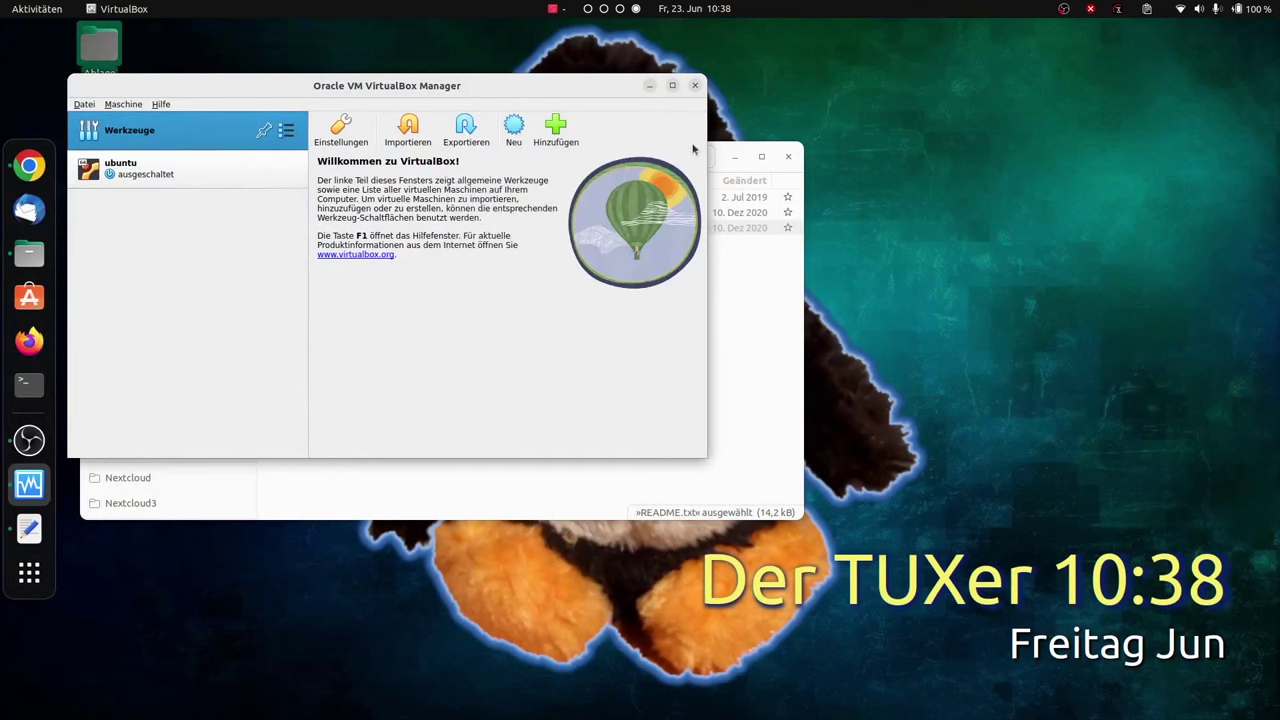
Begin creating a new virtual machine and name it AROS
click(554, 130)
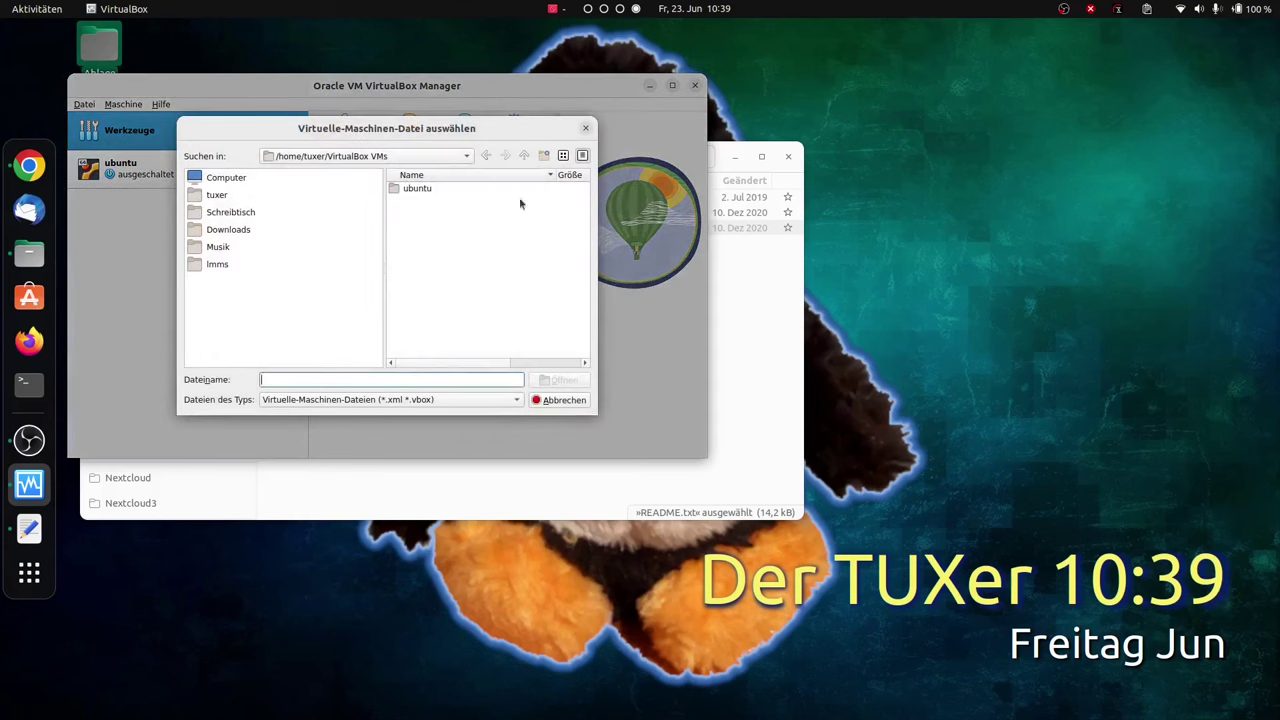
click(585, 129)
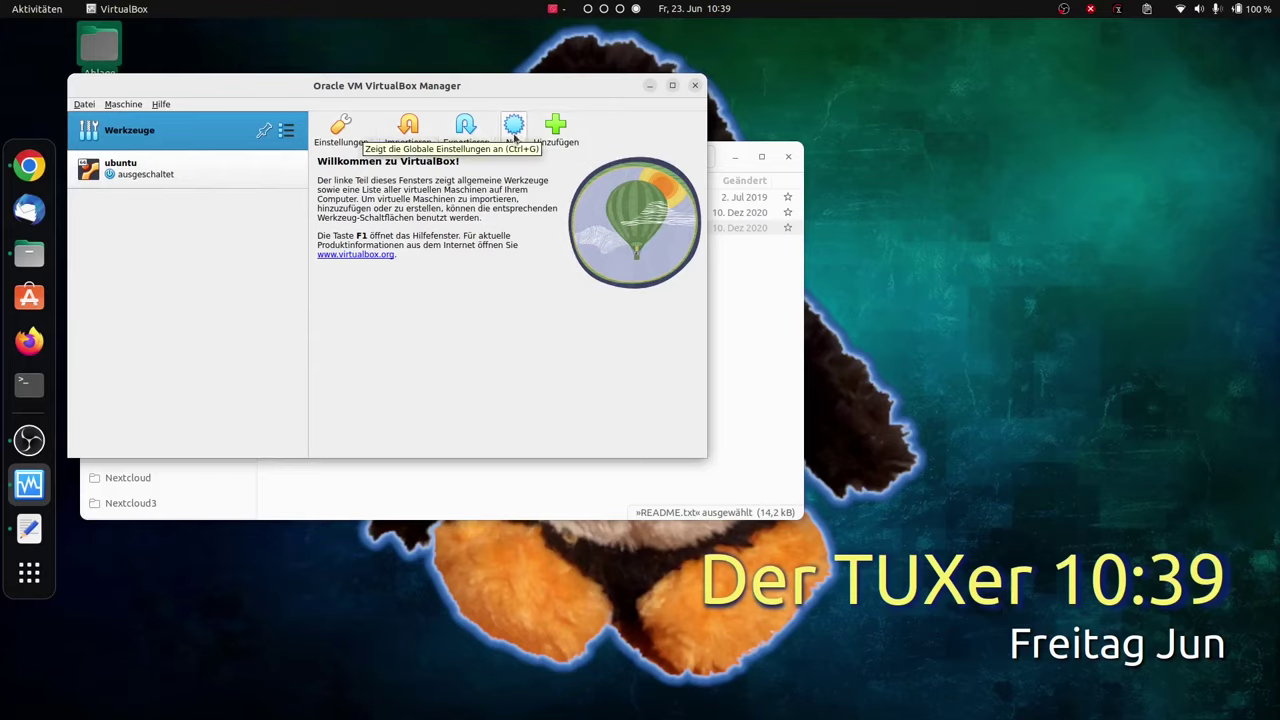
key(ctrl+q)
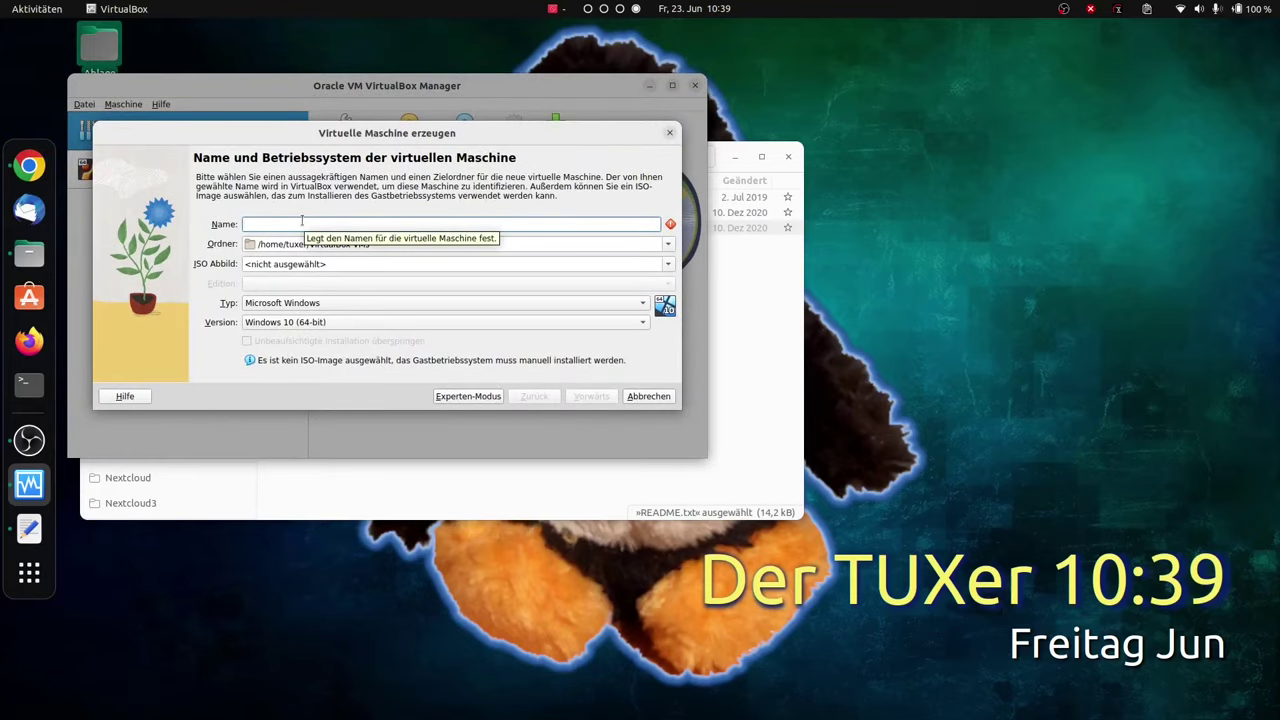
text(AROS)
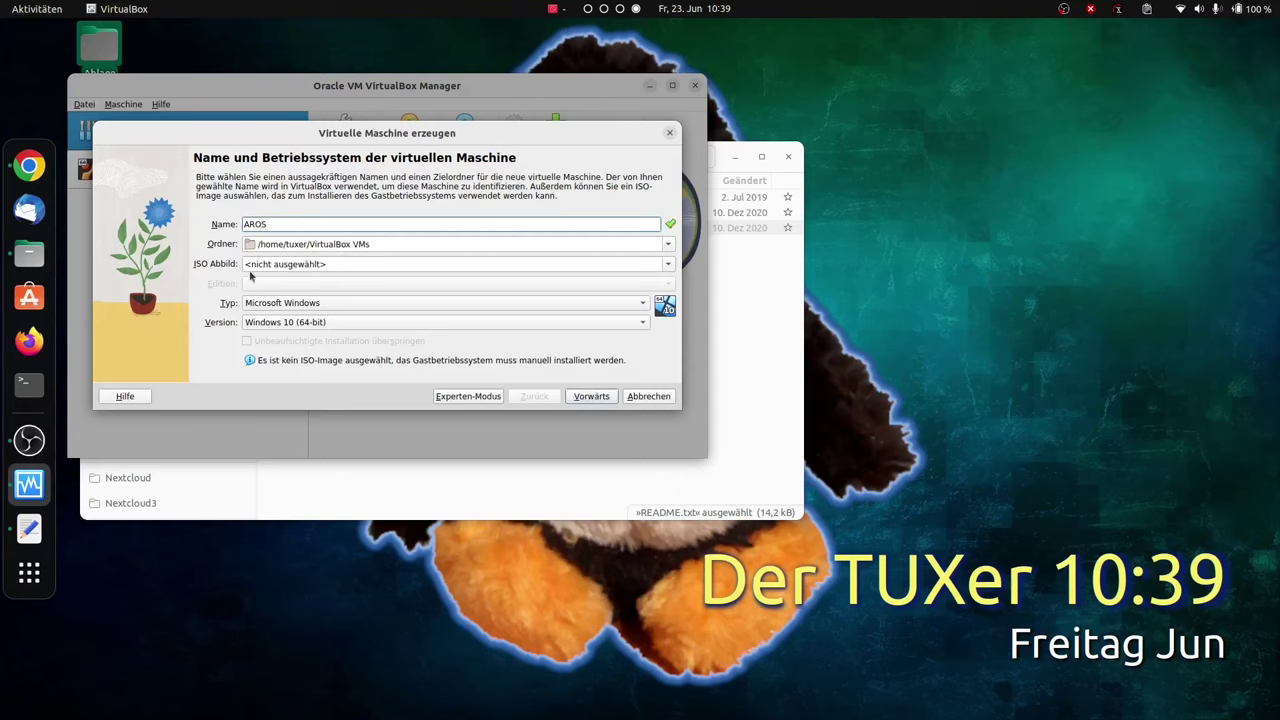
Set the virtual machine's ISO image to icaros-pc-i386.iso from the Live! folder of IcarosLive_2_3_0
click(260, 268)
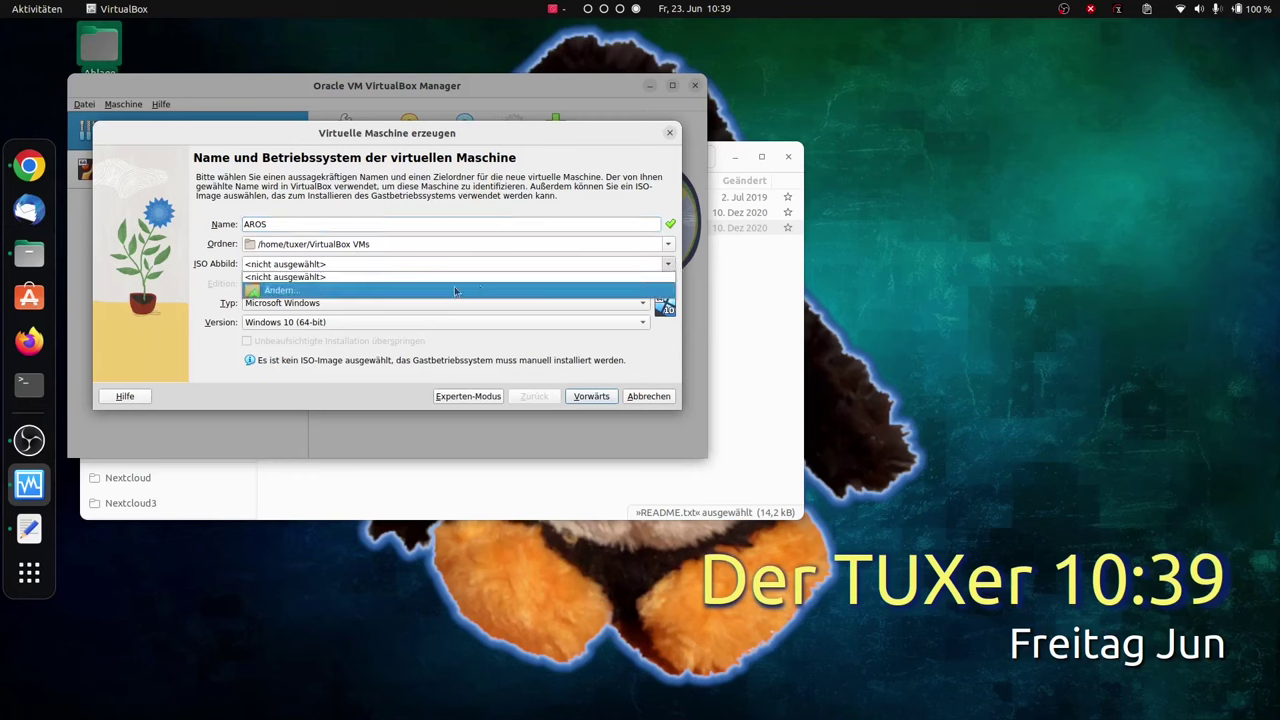
click(366, 293)
double_click(430, 199)
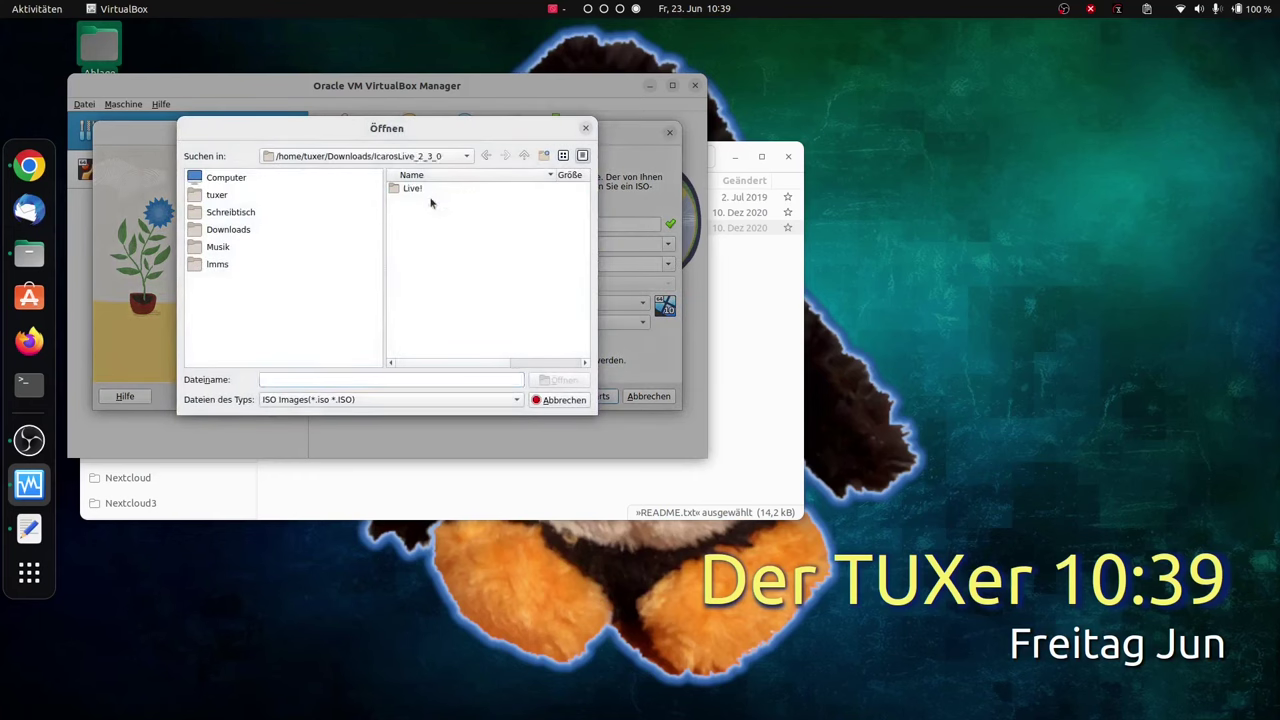
double_click(418, 190)
click(422, 192)
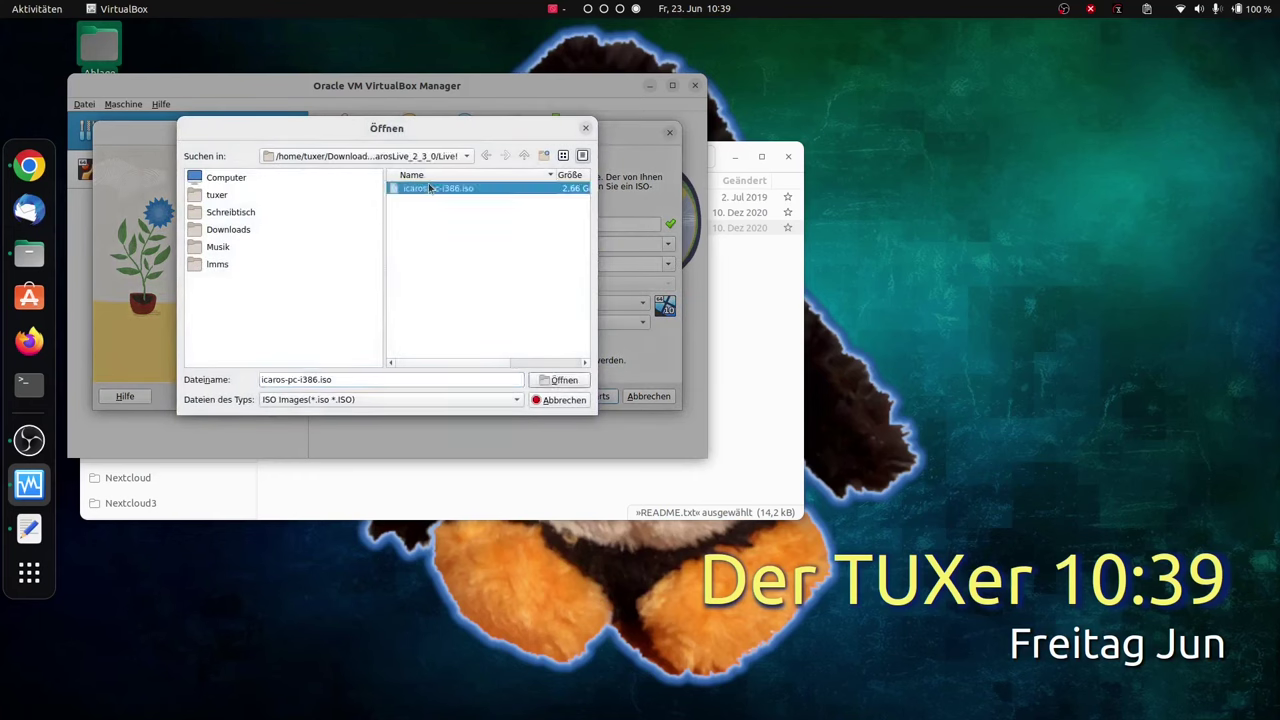
click(560, 380)
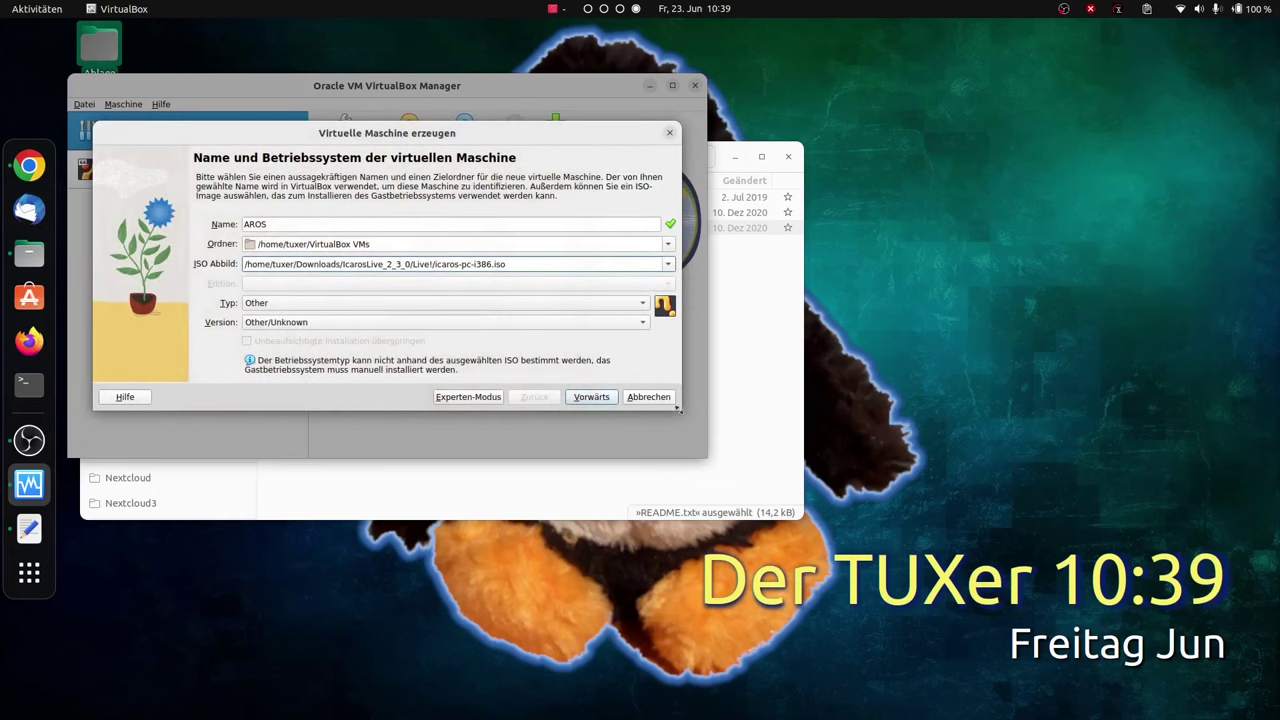
Enlarge the machine creation dialog, choose Other as the guest system type and continue to the hardware settings
drag(681, 410, 720, 453)
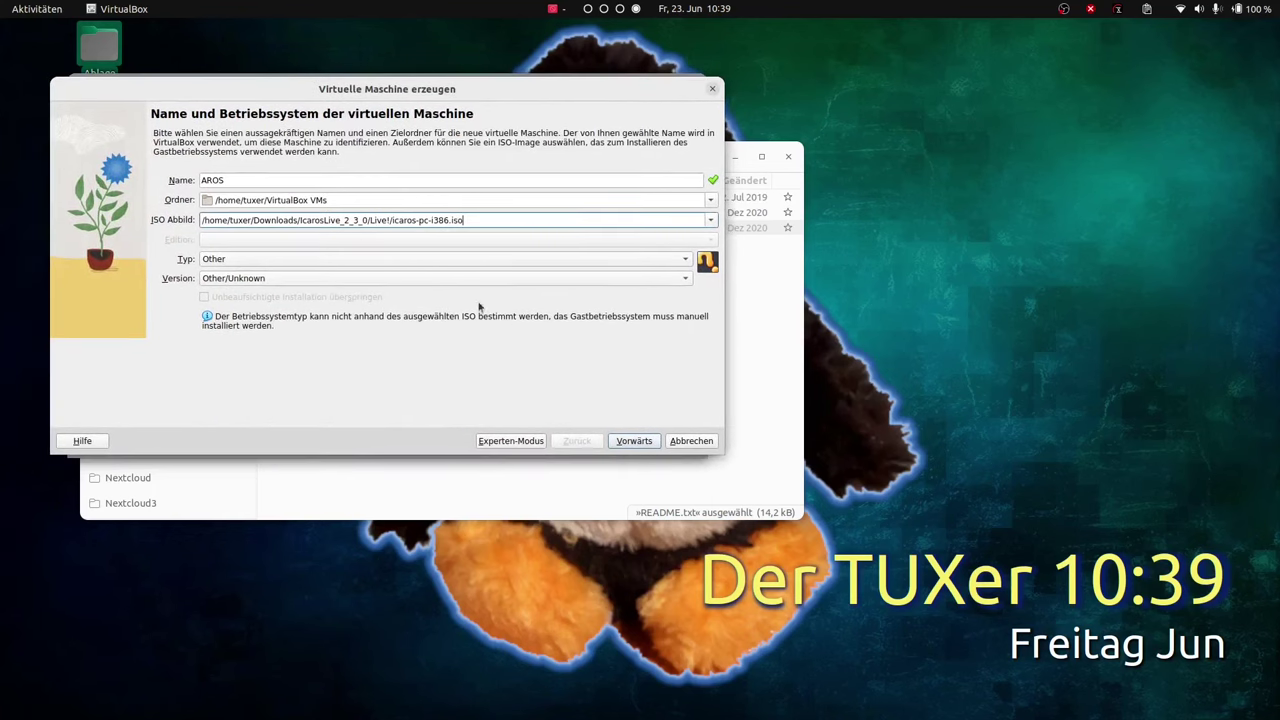
click(230, 262)
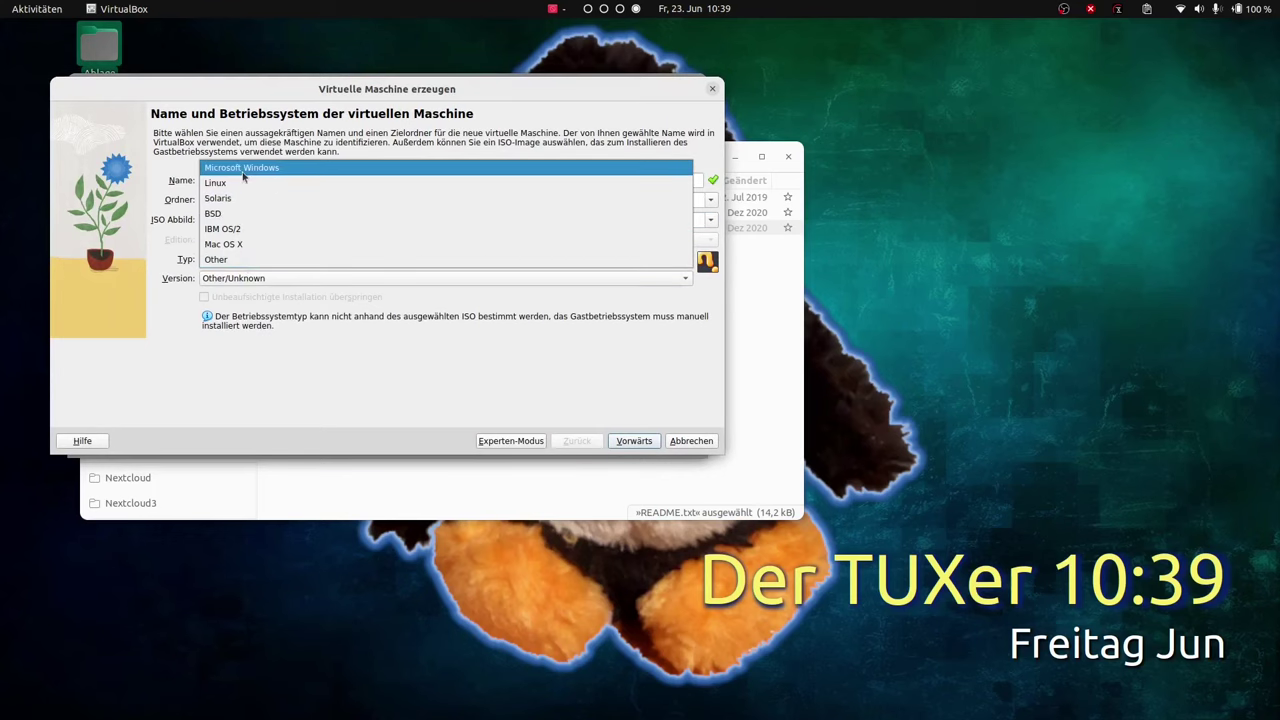
click(250, 260)
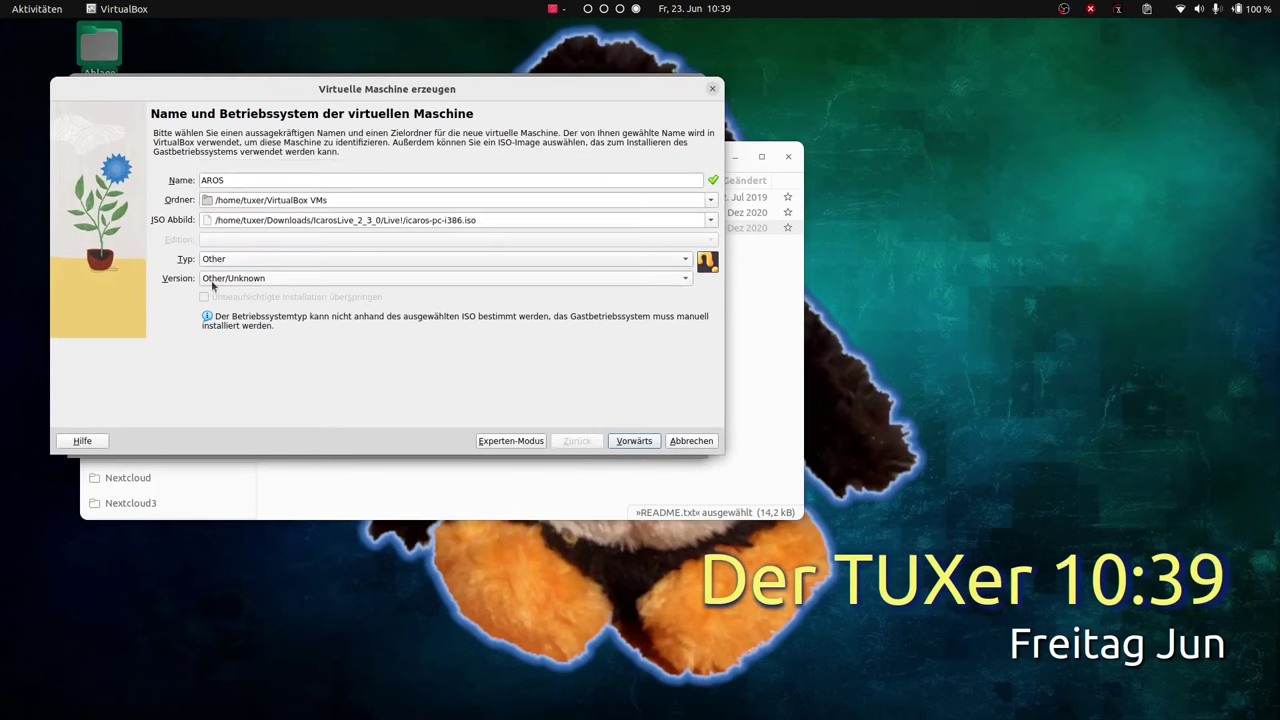
click(634, 441)
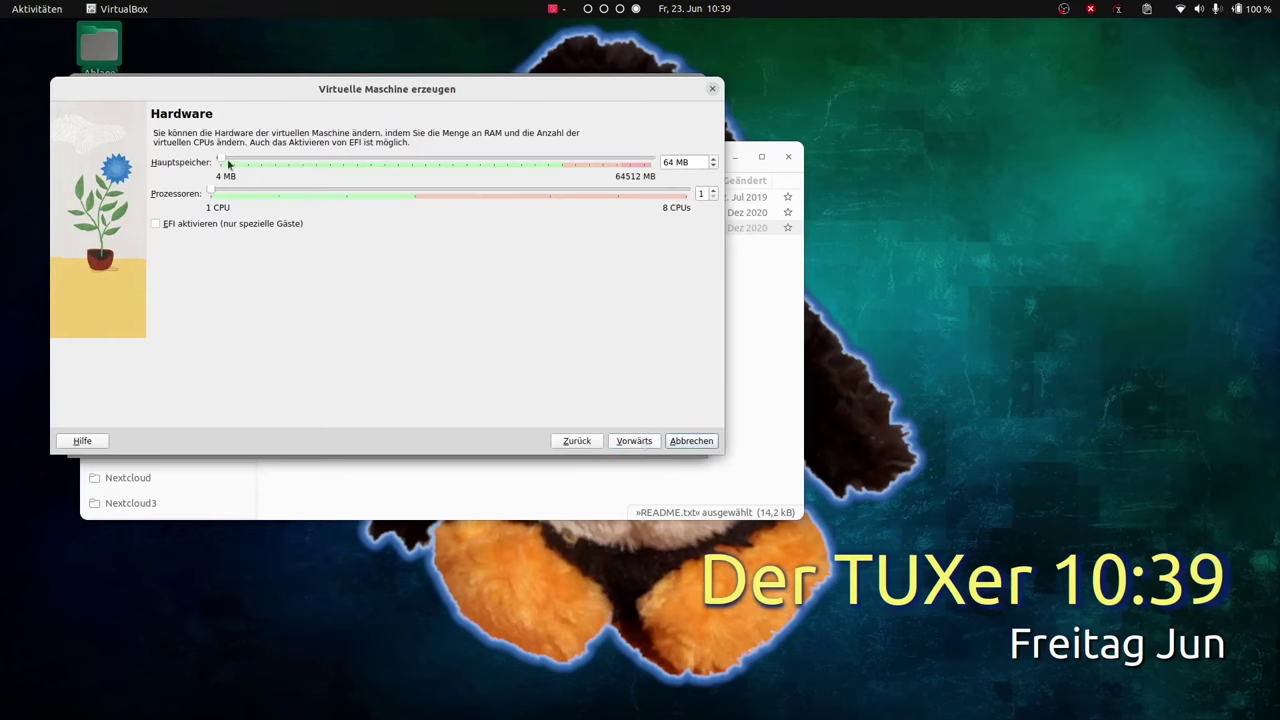
Give the virtual machine 12506 MB of main memory and 4 processors, and continue to the disk settings
drag(222, 159, 303, 168)
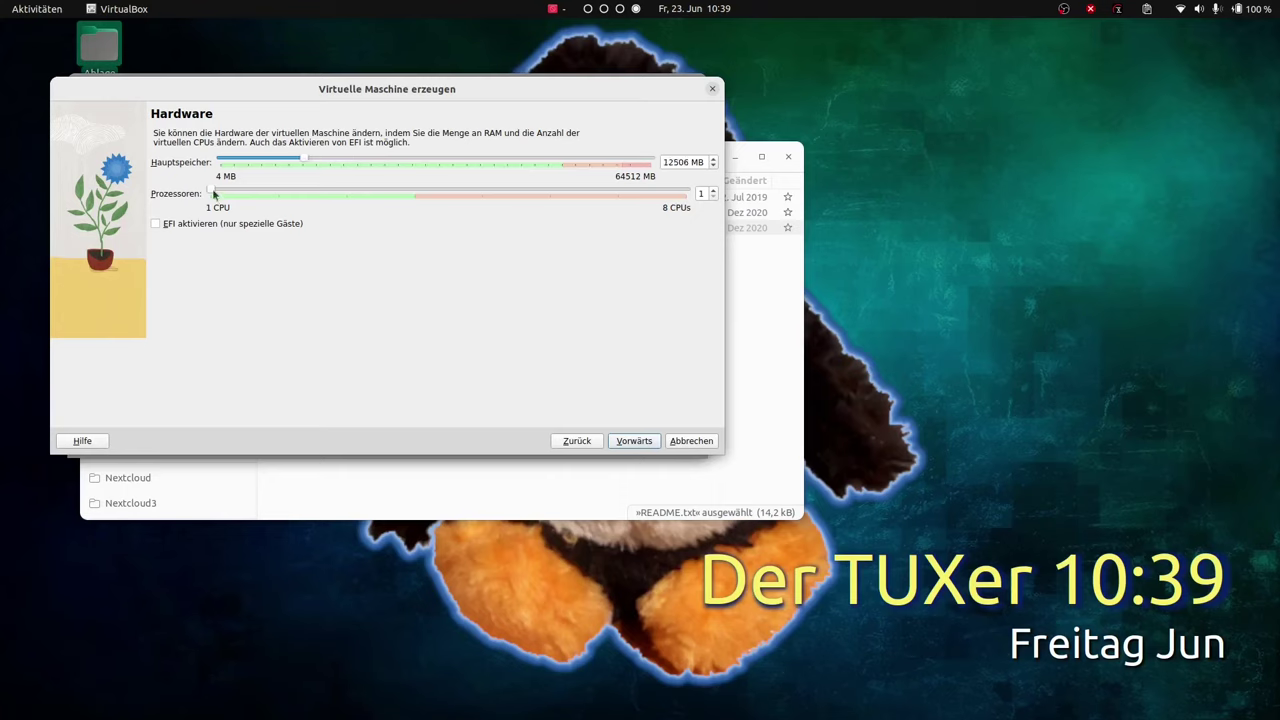
drag(211, 190, 397, 190)
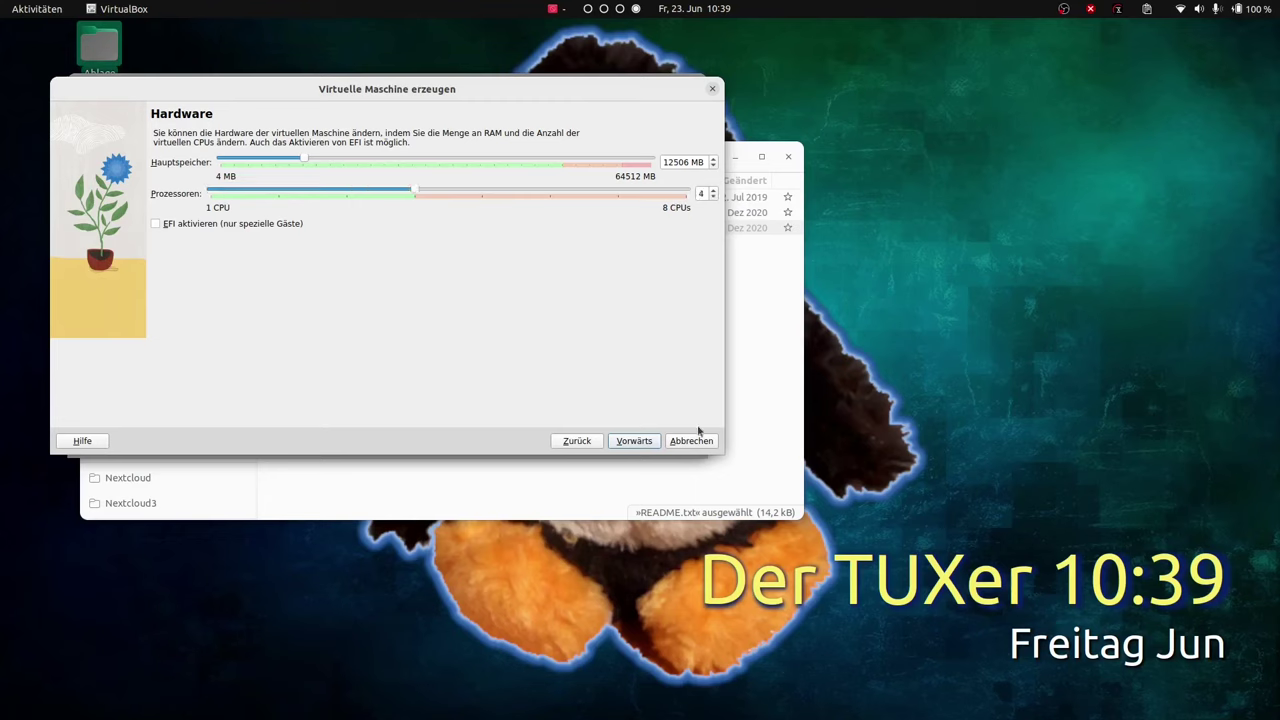
click(634, 441)
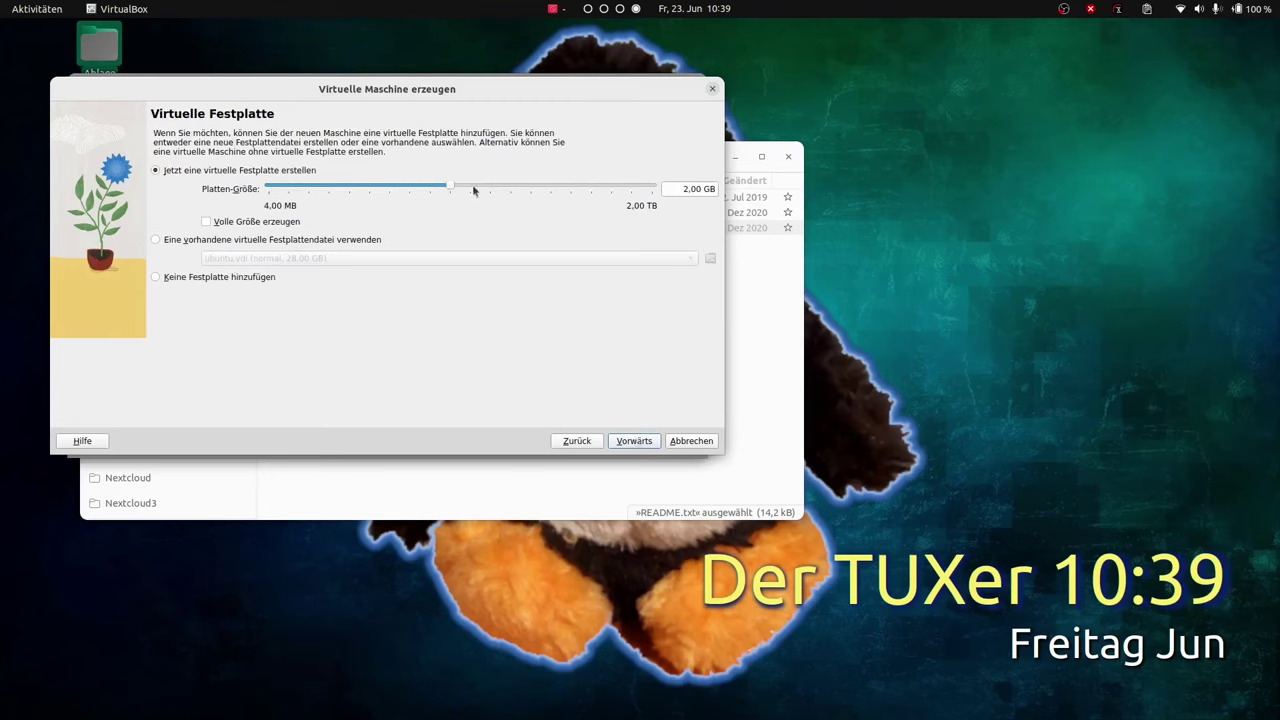
Set the new virtual hard disk's size to 45.30 GB and finish creating the AROS machine
drag(448, 188, 537, 190)
click(631, 441)
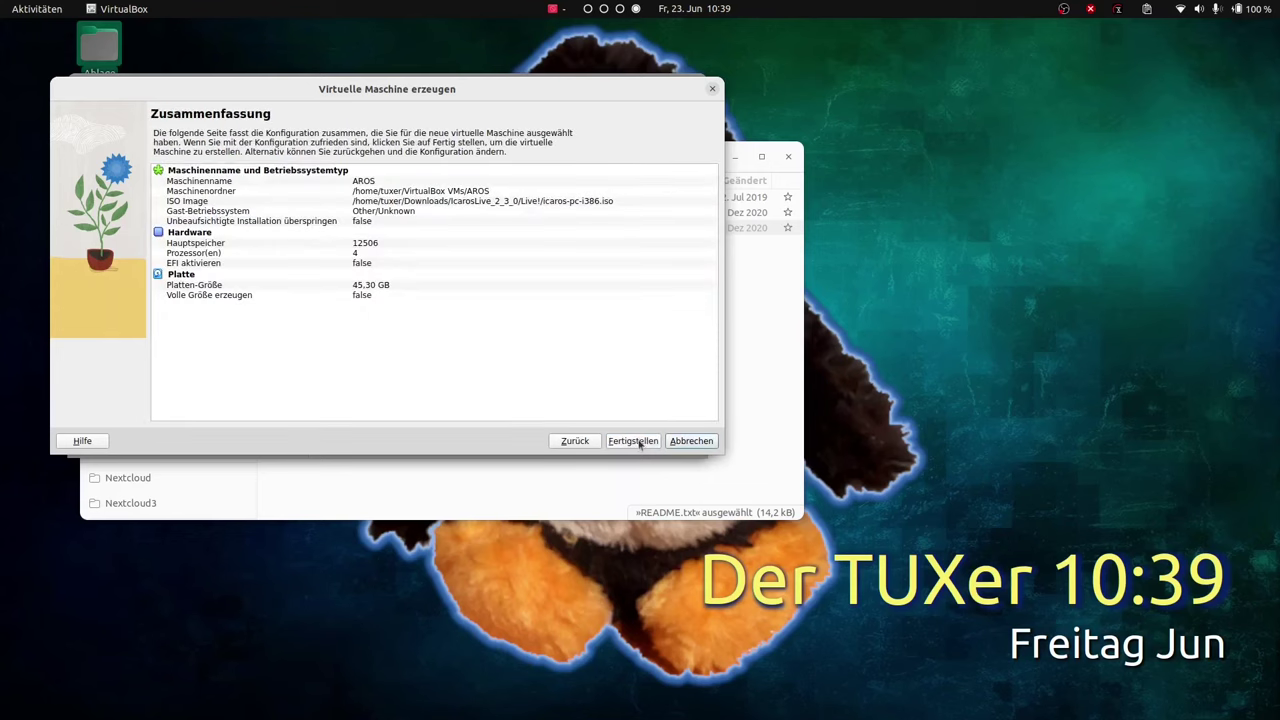
click(633, 441)
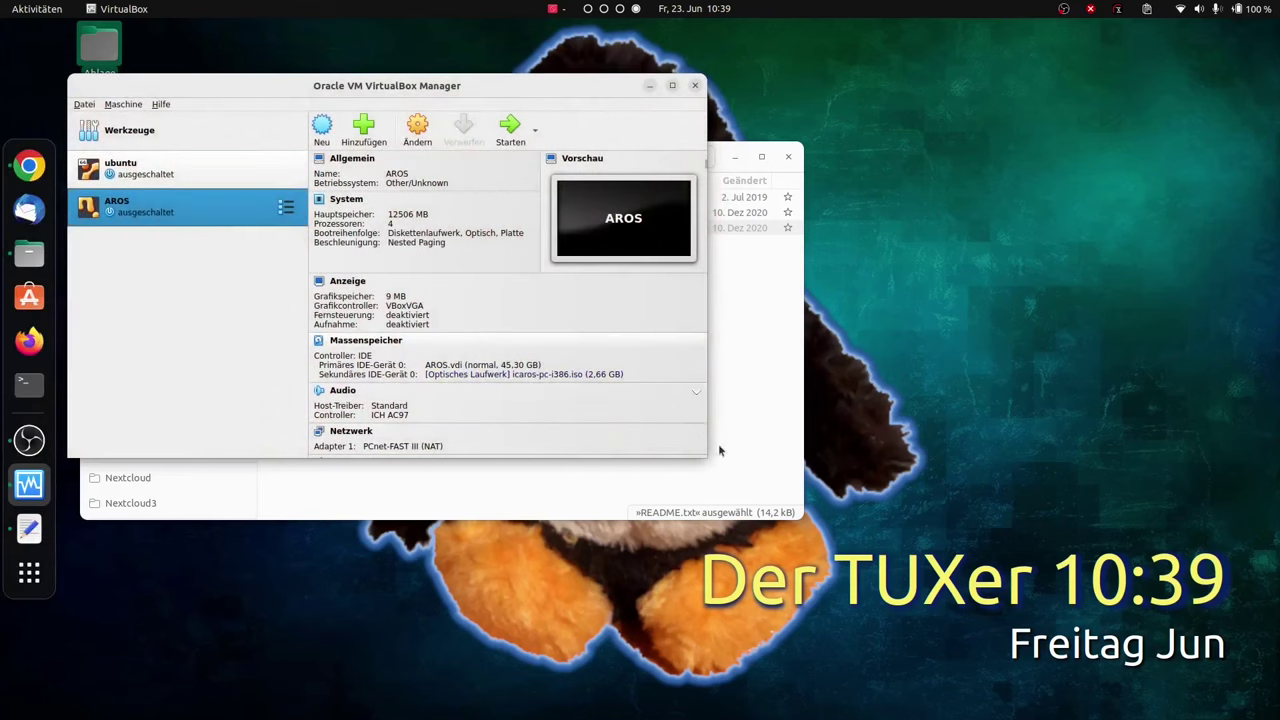
Enlarge the VirtualBox Manager window and start the AROS virtual machine
drag(705, 462, 766, 527)
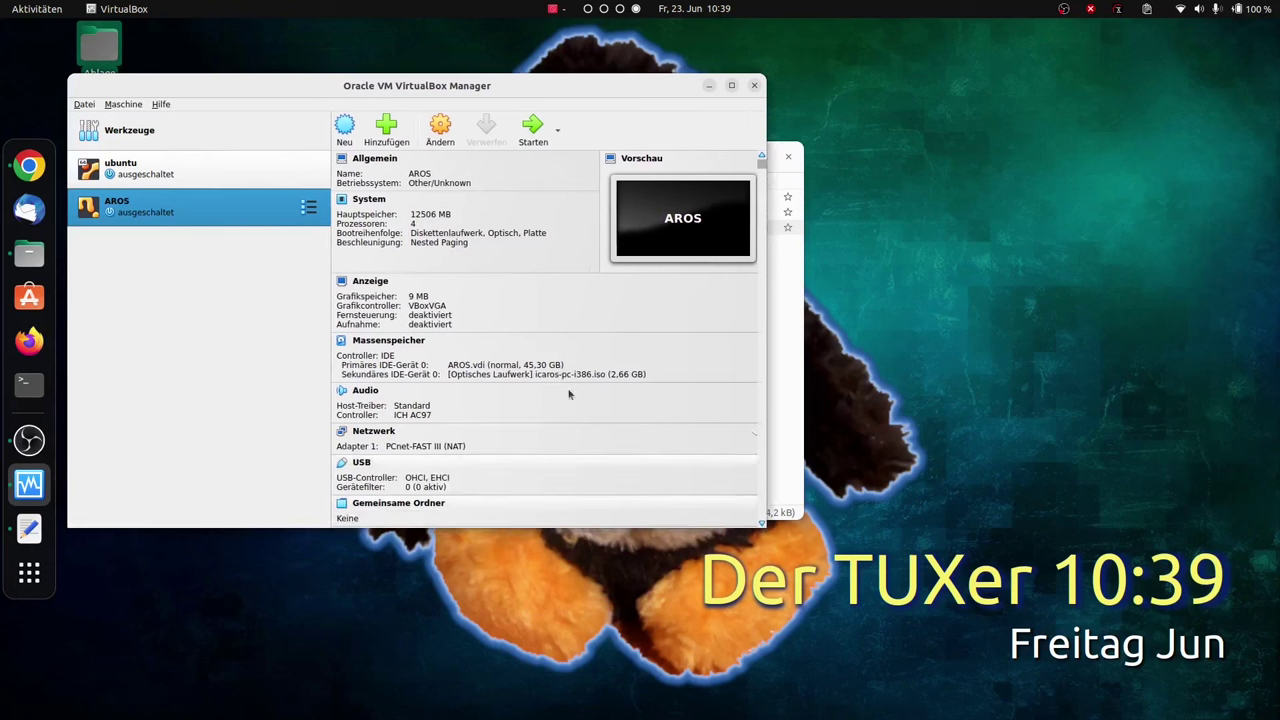
double_click(150, 207)
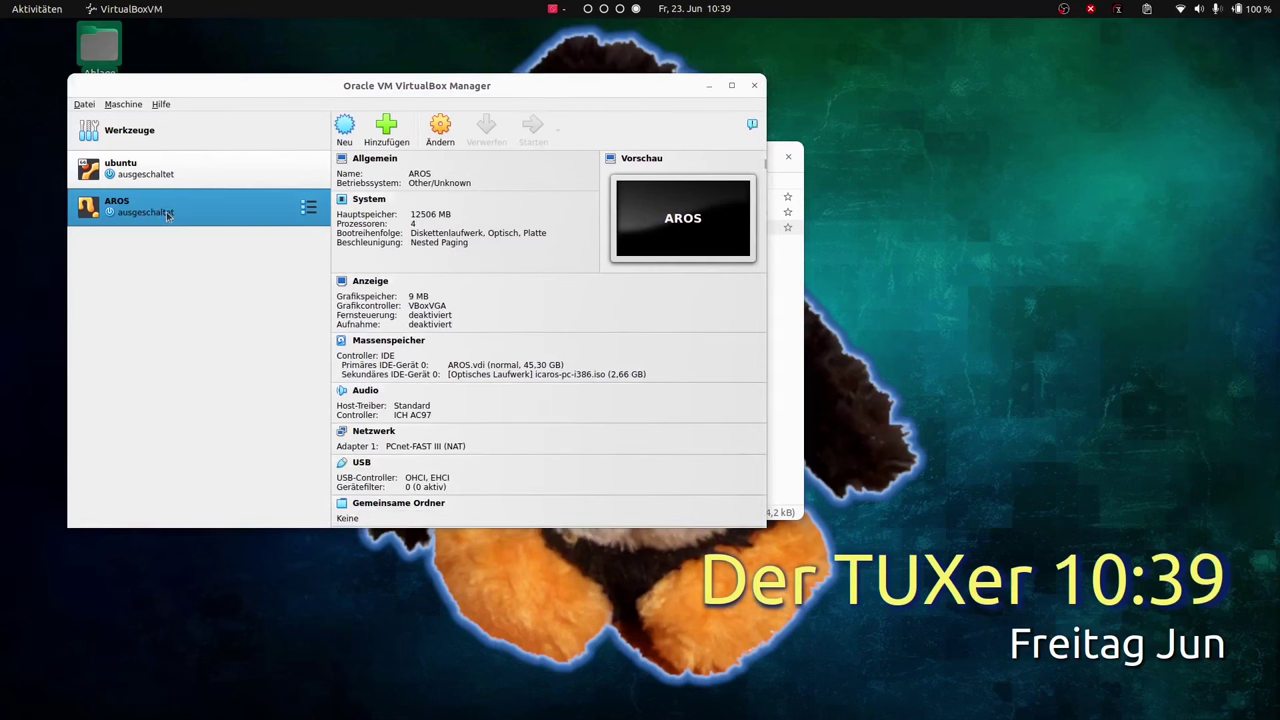
right_click(166, 212)
click(832, 295)
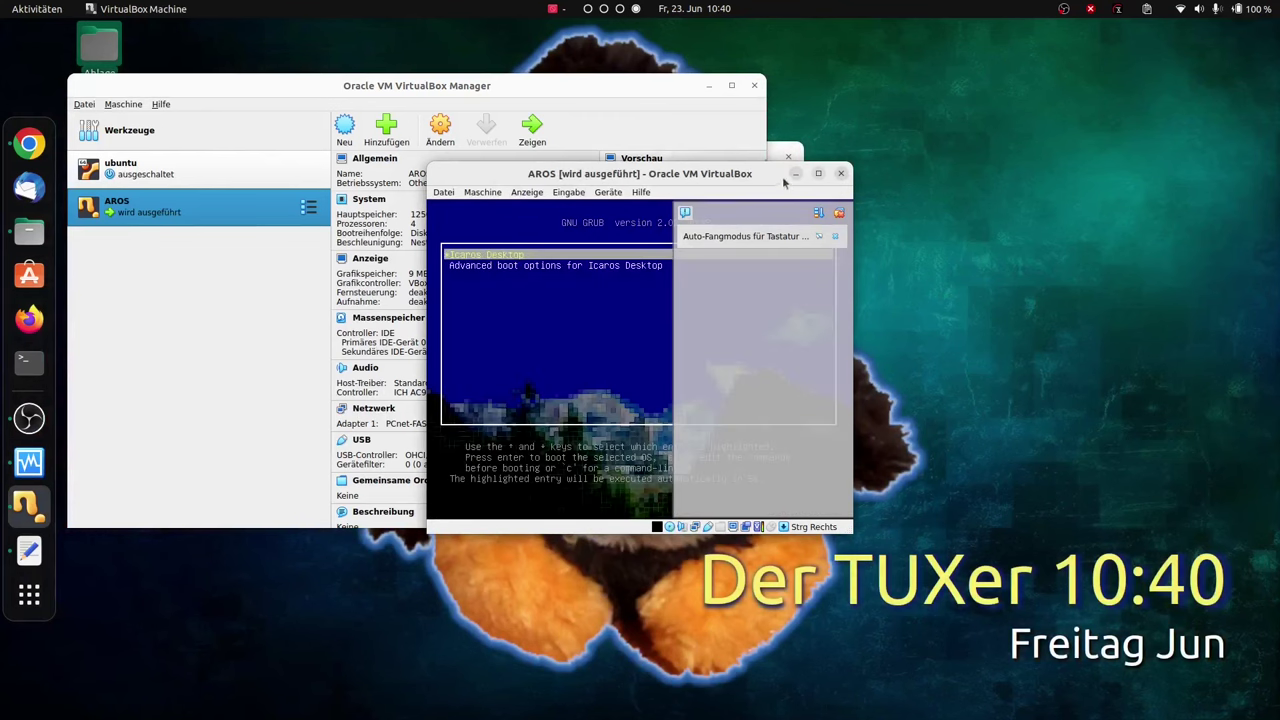
Minimize the VirtualBox Manager and dismiss the keyboard auto-capture notice in the running AROS machine
click(708, 85)
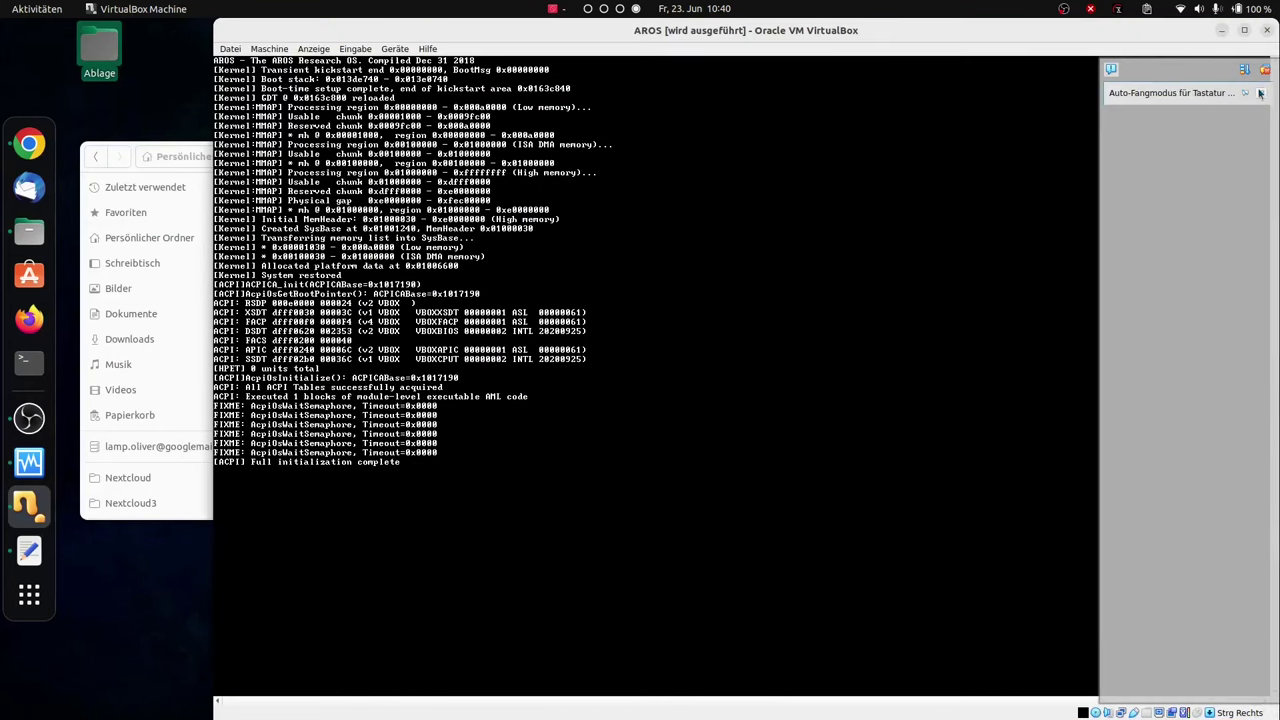
click(1261, 93)
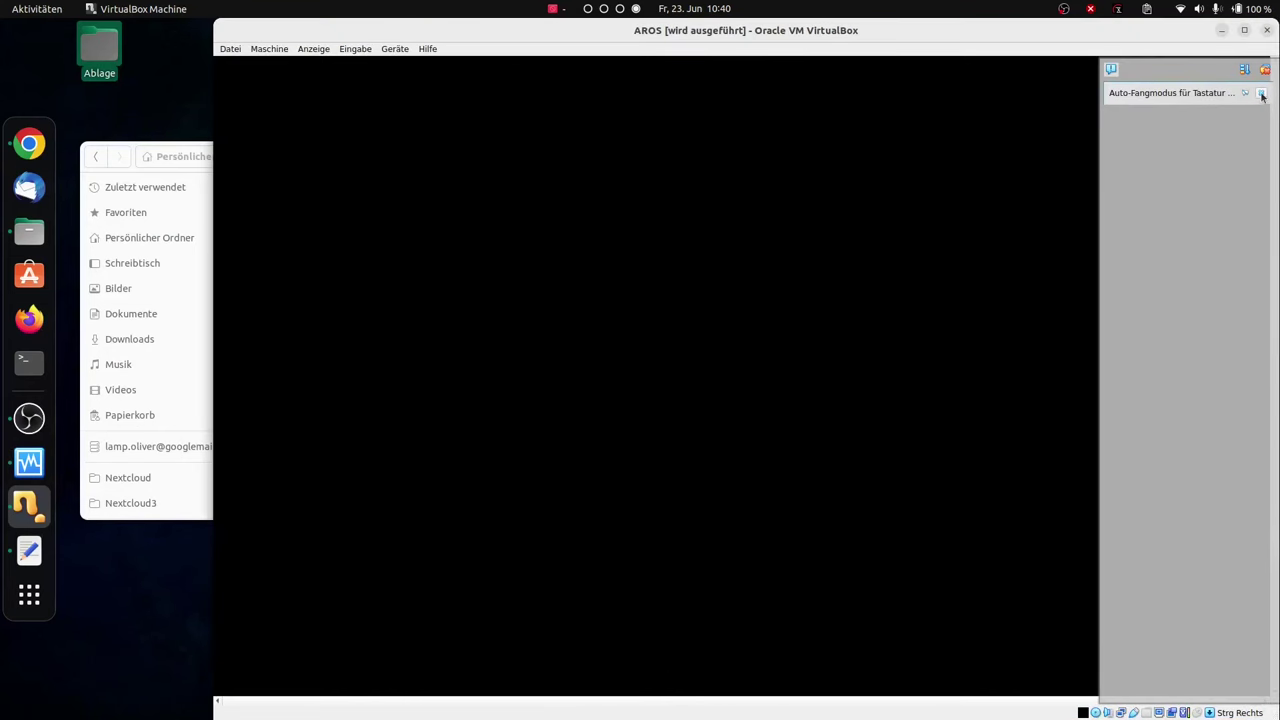
click(1263, 95)
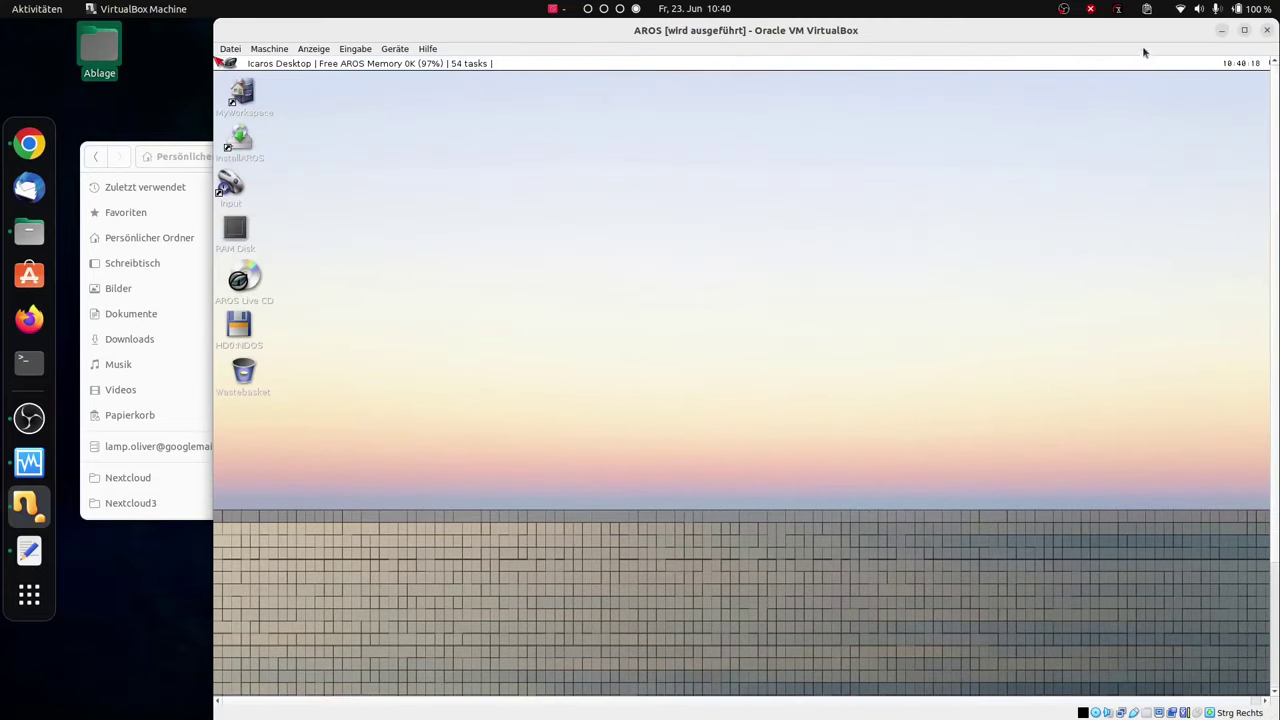
Maximize the AROS machine window, switch it to full-screen mode, and let the guest capture the mouse and keyboard
click(1245, 30)
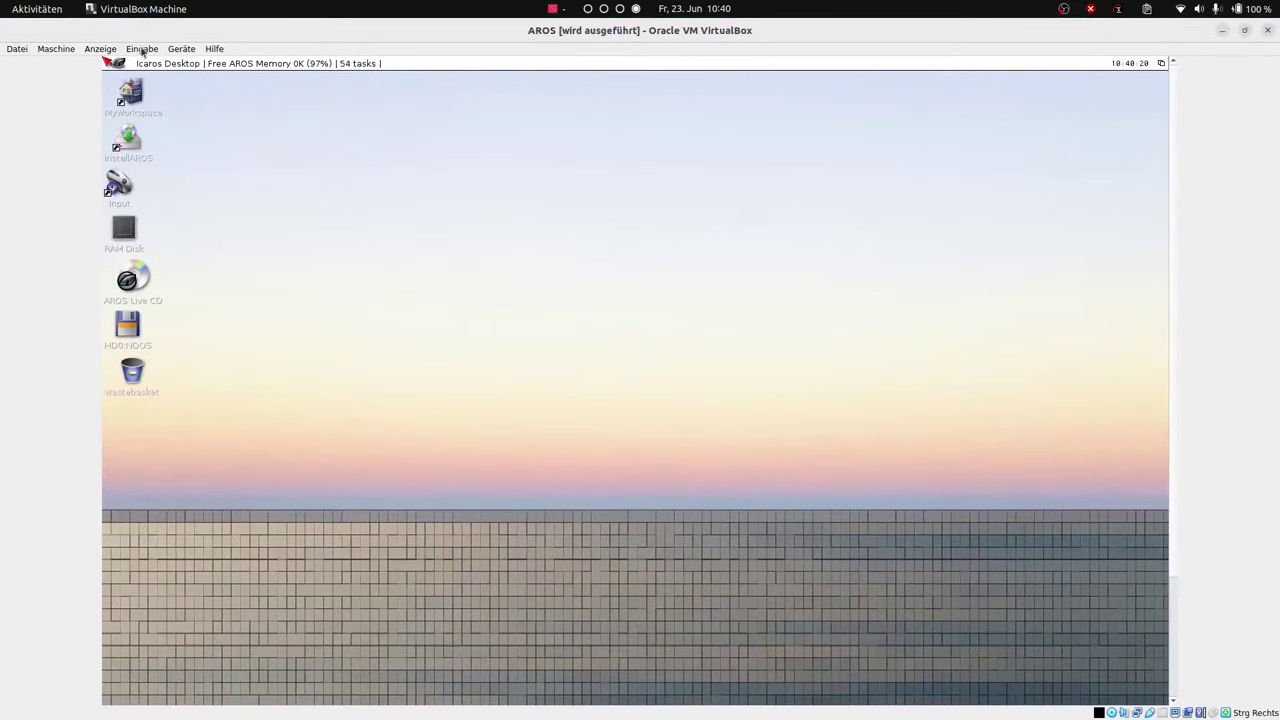
click(142, 49)
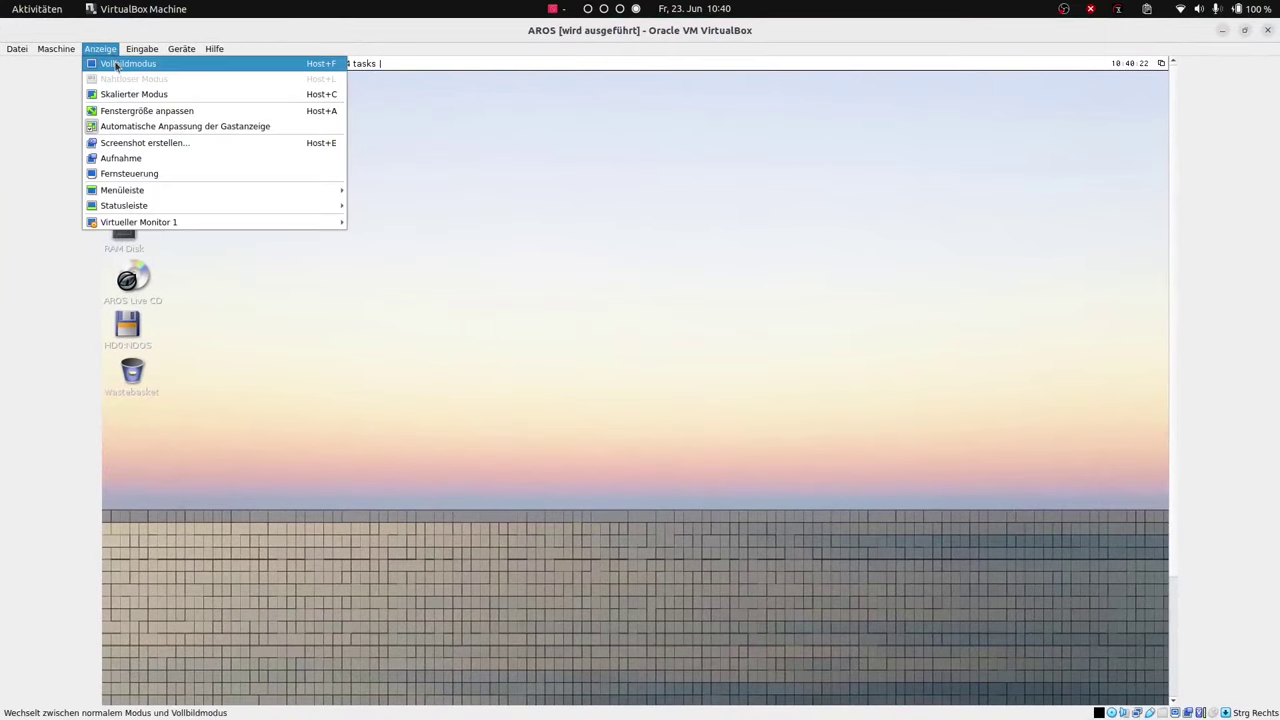
click(130, 61)
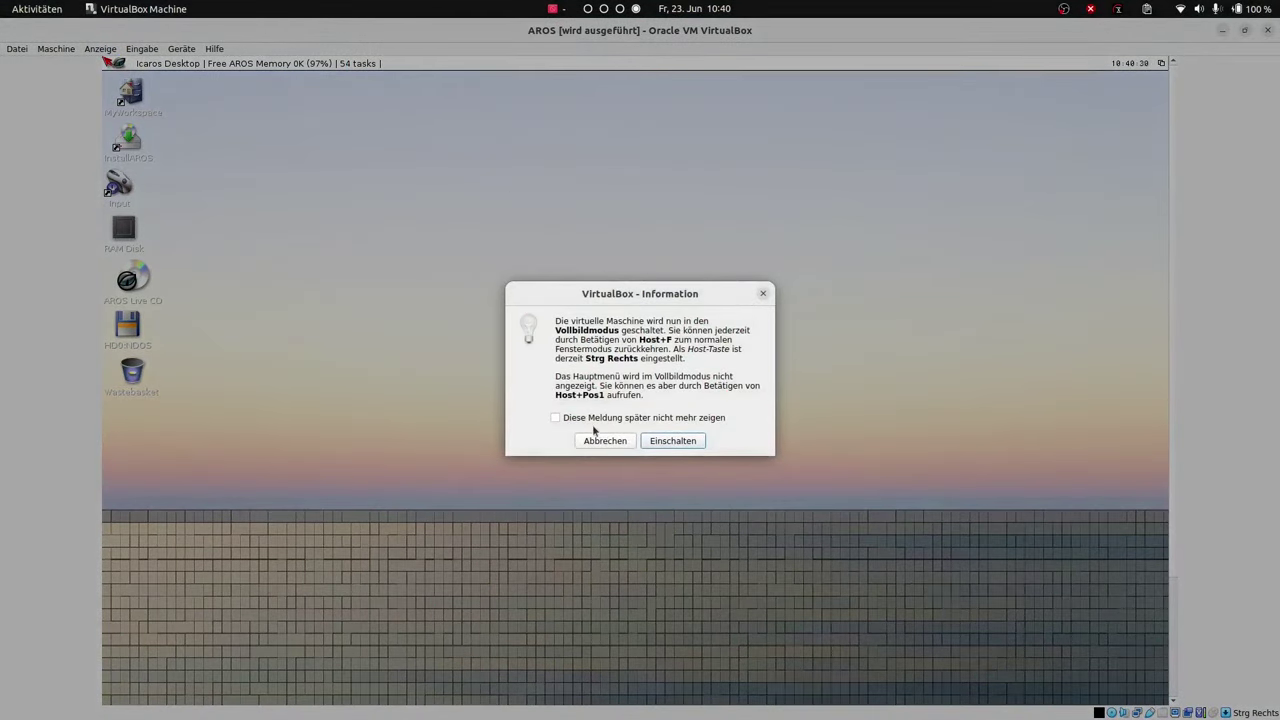
click(668, 441)
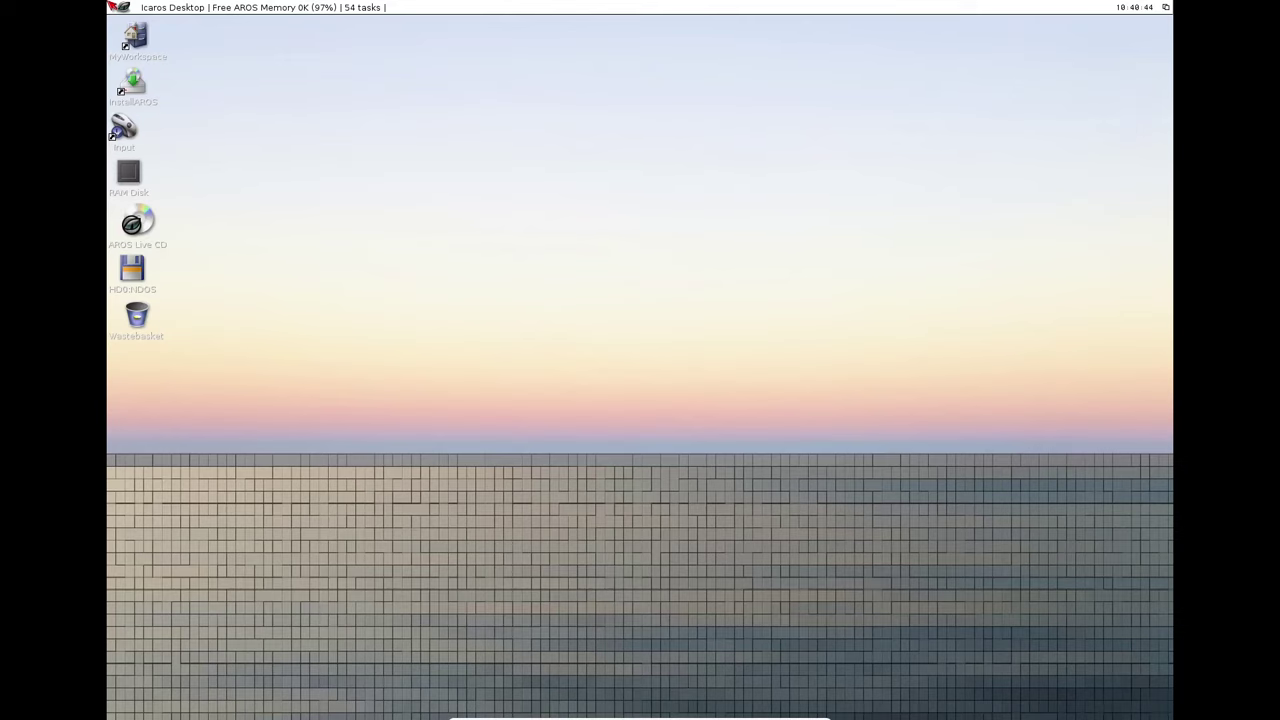
click(492, 664)
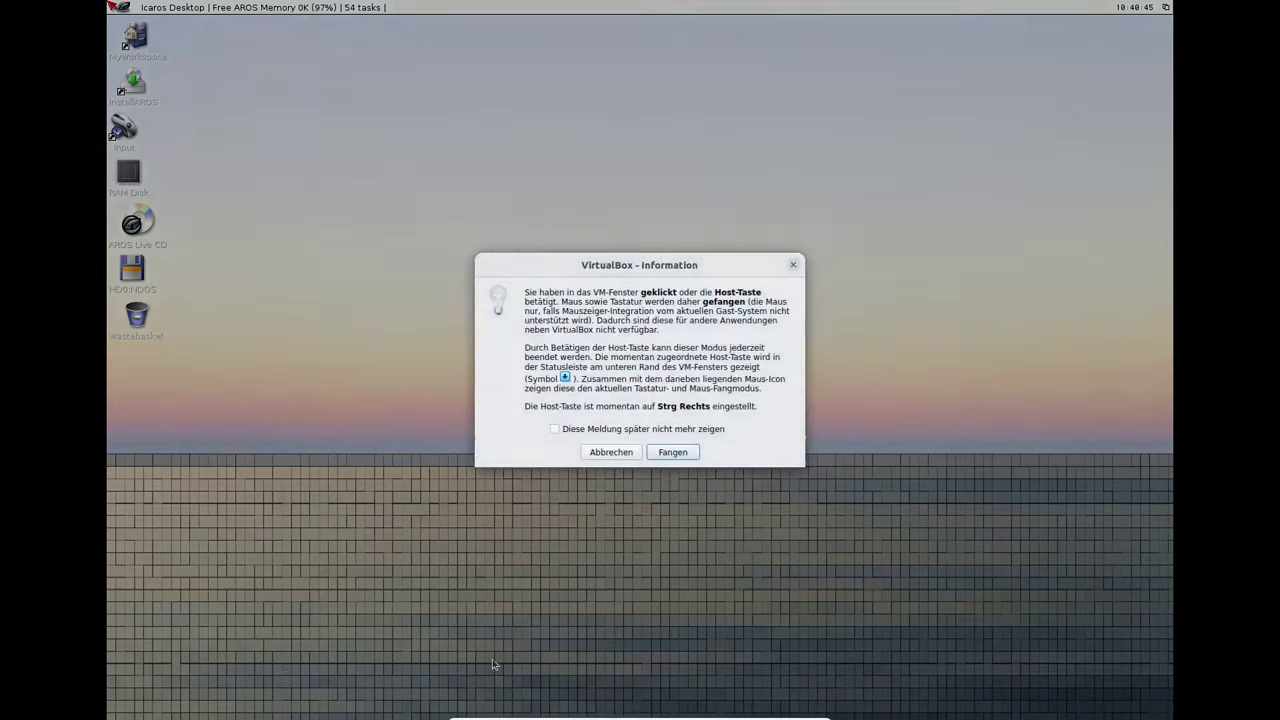
click(678, 455)
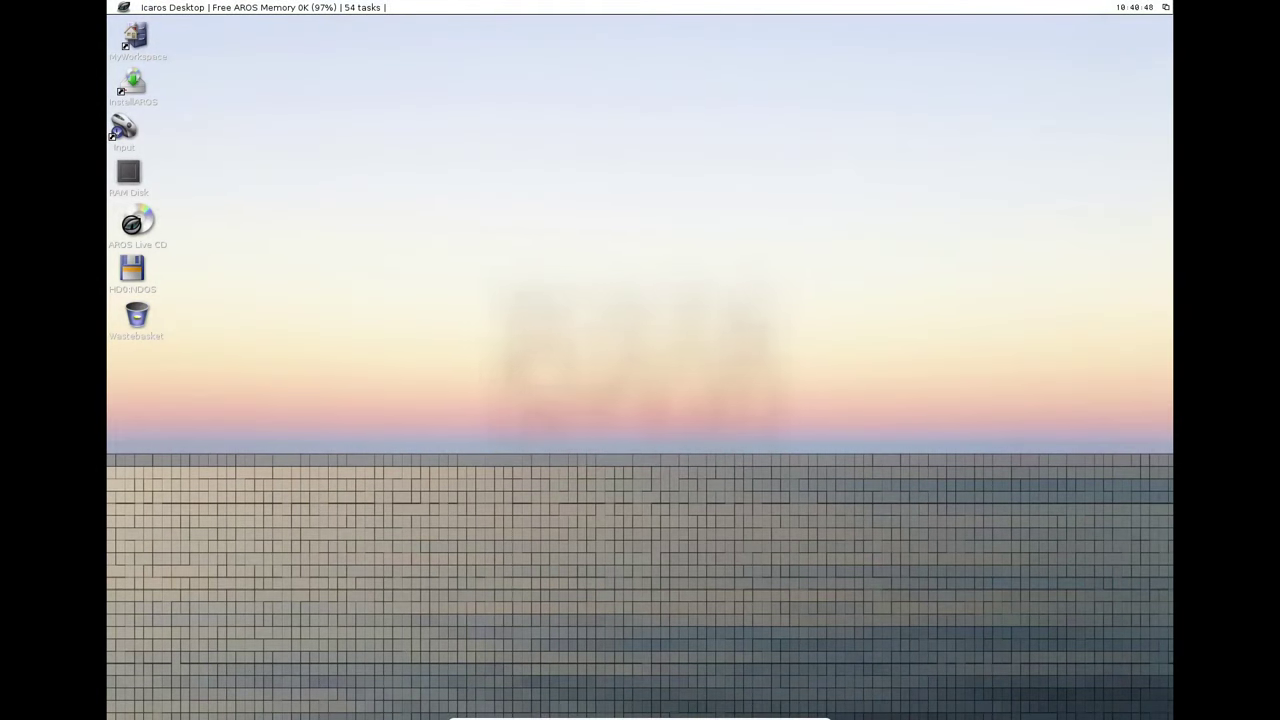
Look through the Icaros desktop menu's Listers, Settings and Buttons commands
right_click(277, 106)
mouse_move(262, 122)
mouse_move(316, 186)
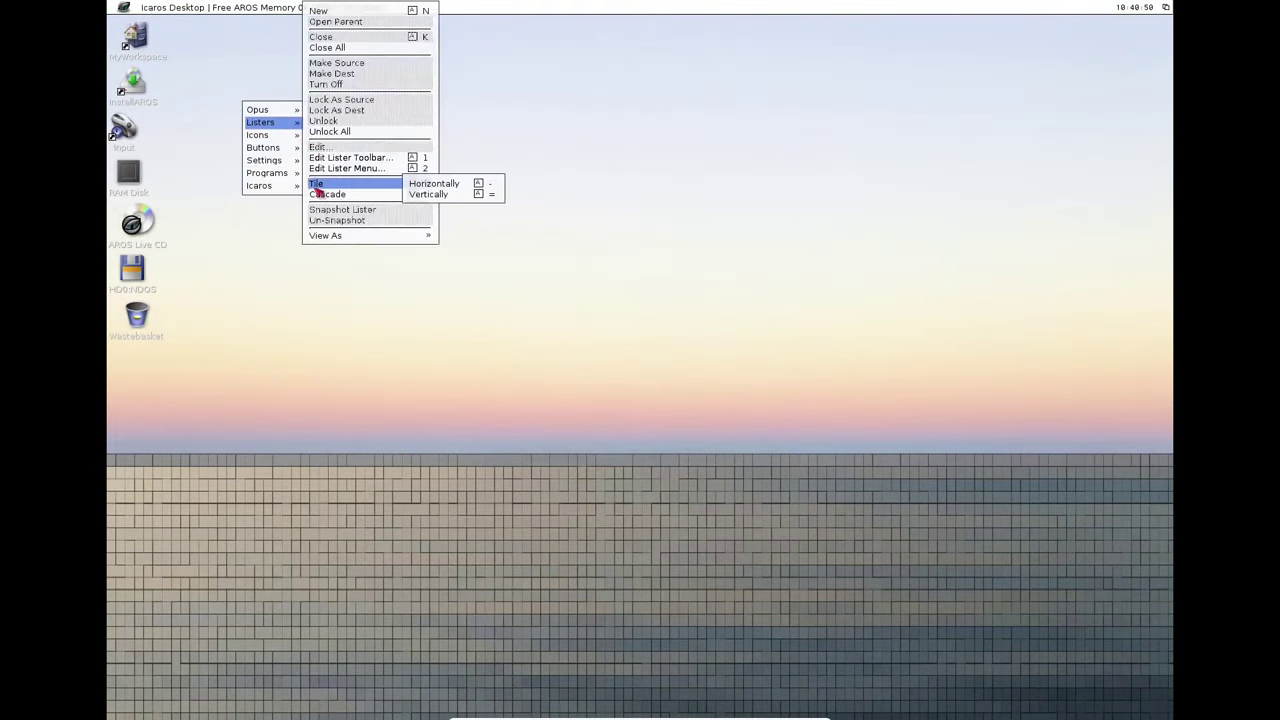
mouse_move(277, 163)
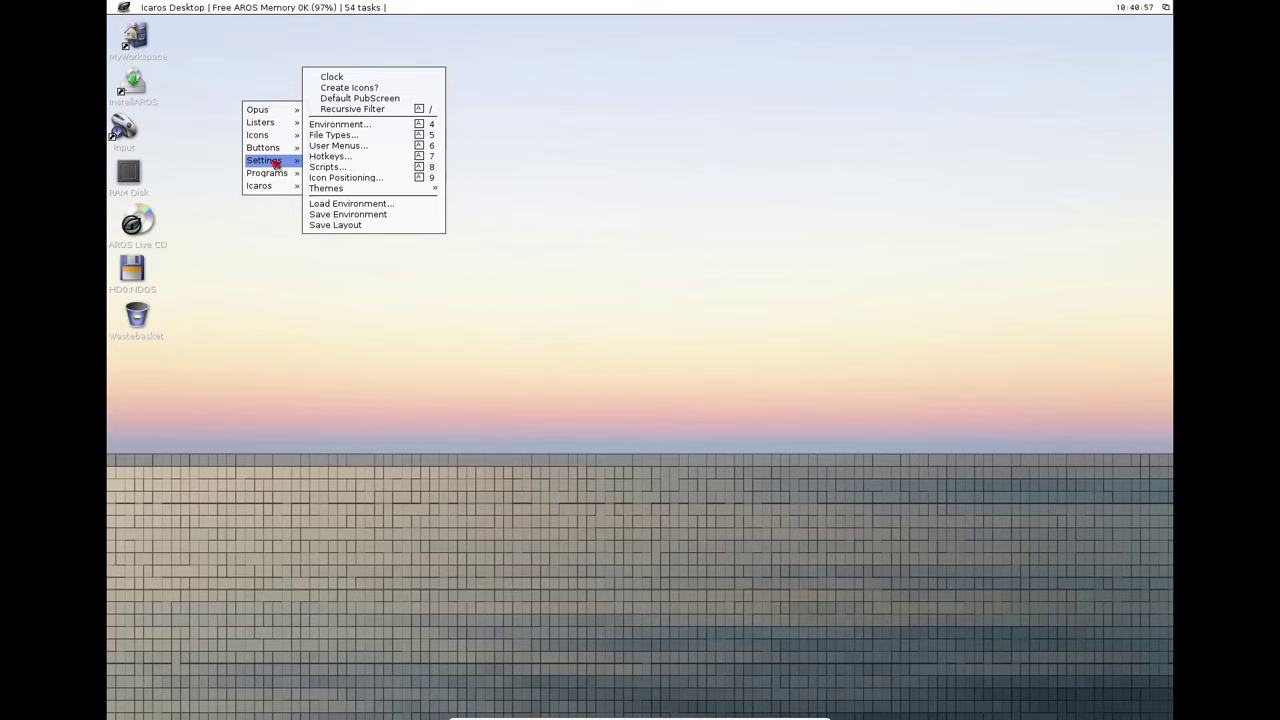
click(260, 30)
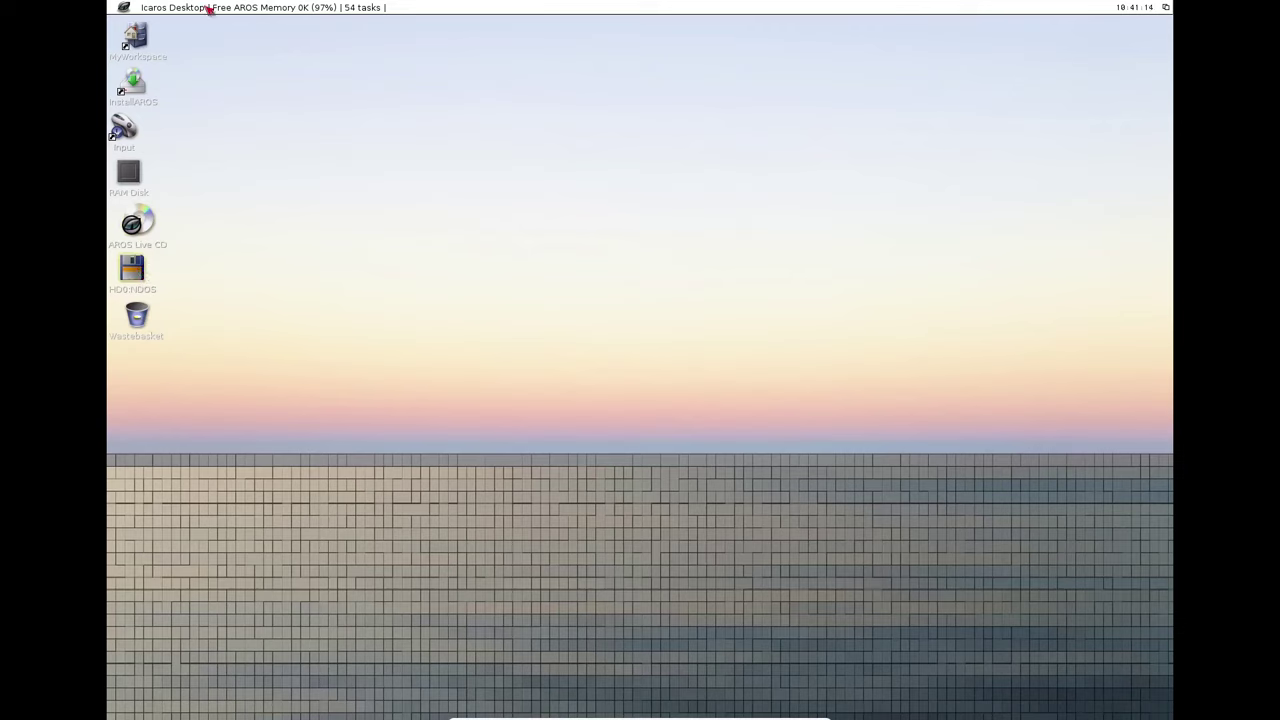
right_click(125, 8)
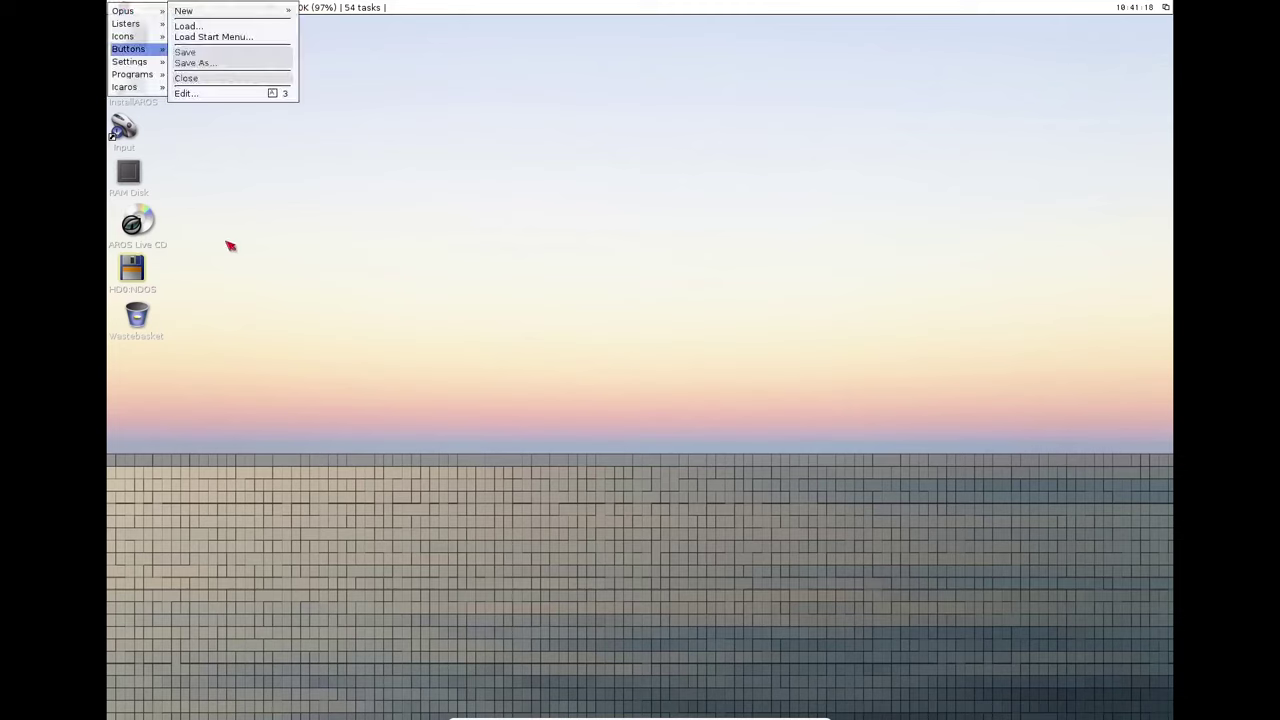
right_click(240, 116)
click(441, 121)
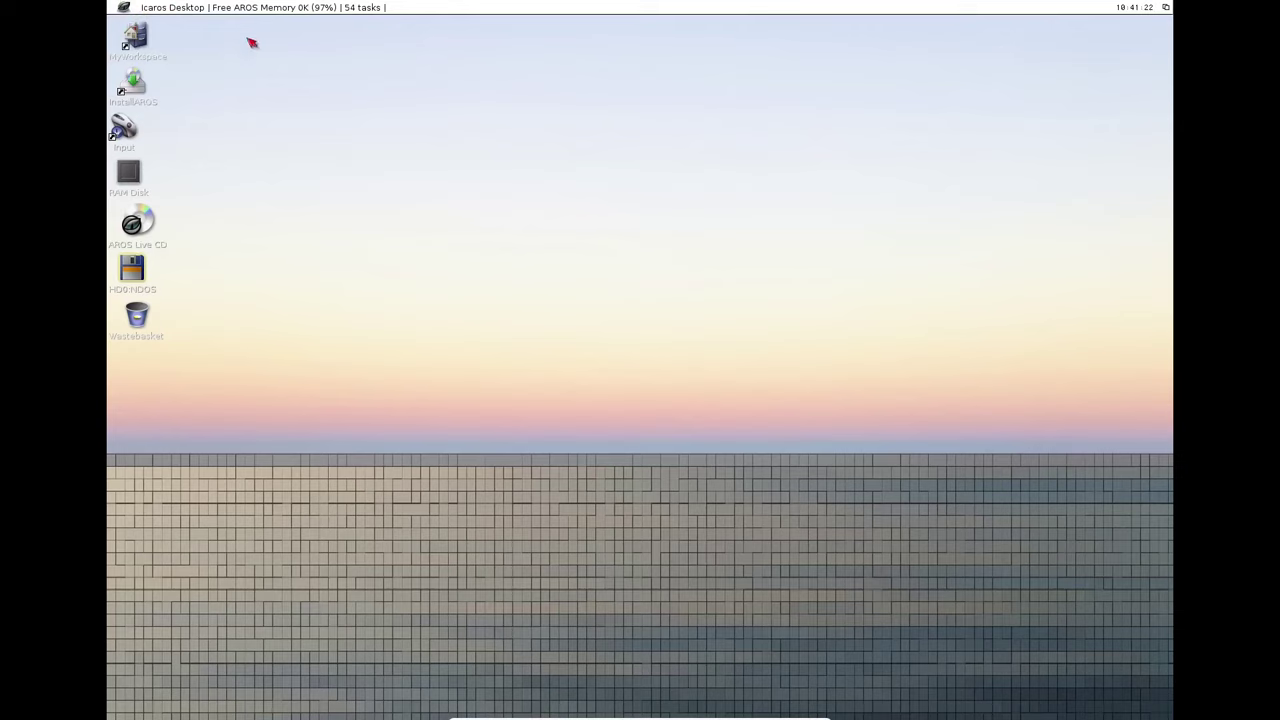
Open an AROS Shell from the Icaros desktop commands and move its window towards the middle of the desktop
right_click(664, 278)
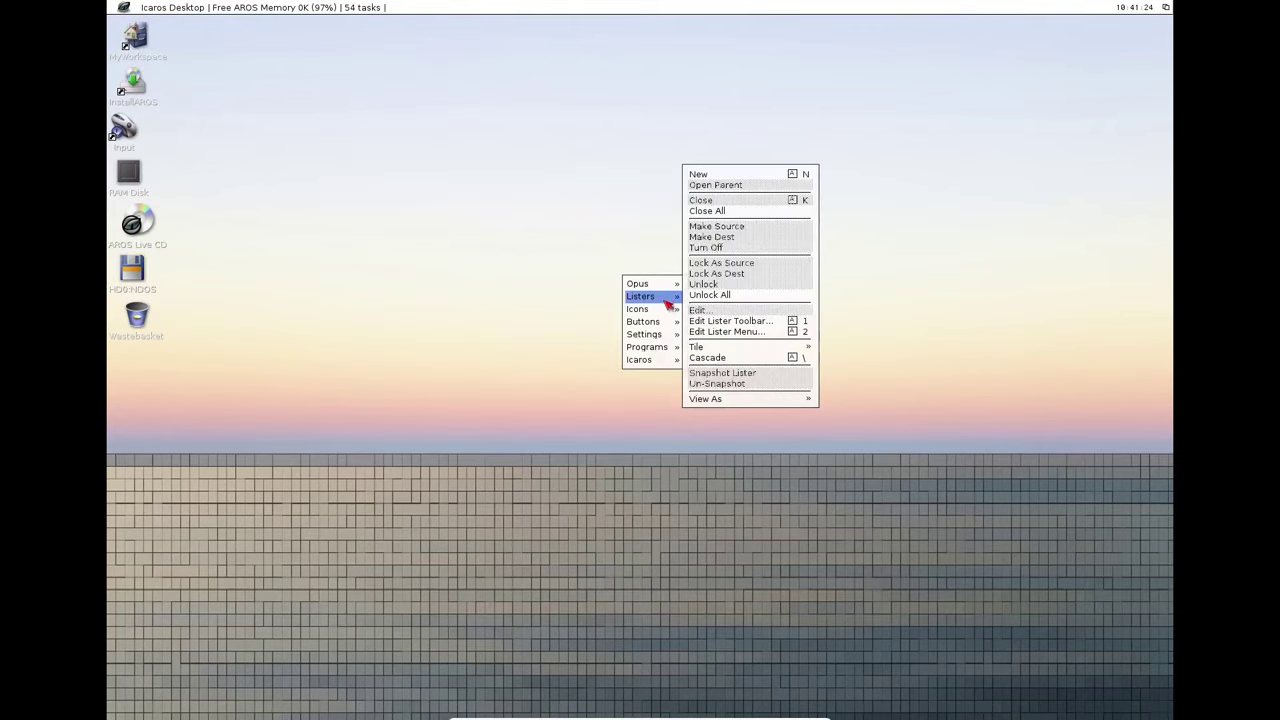
mouse_move(668, 288)
mouse_move(674, 336)
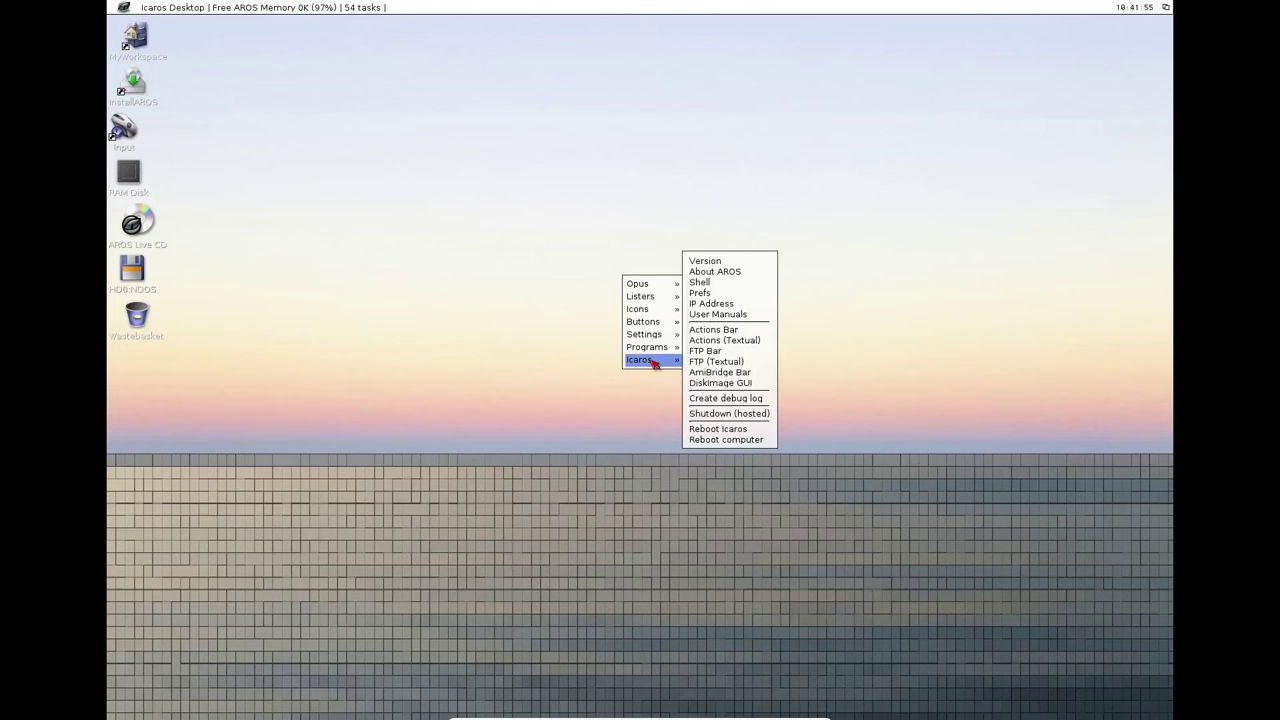
click(719, 284)
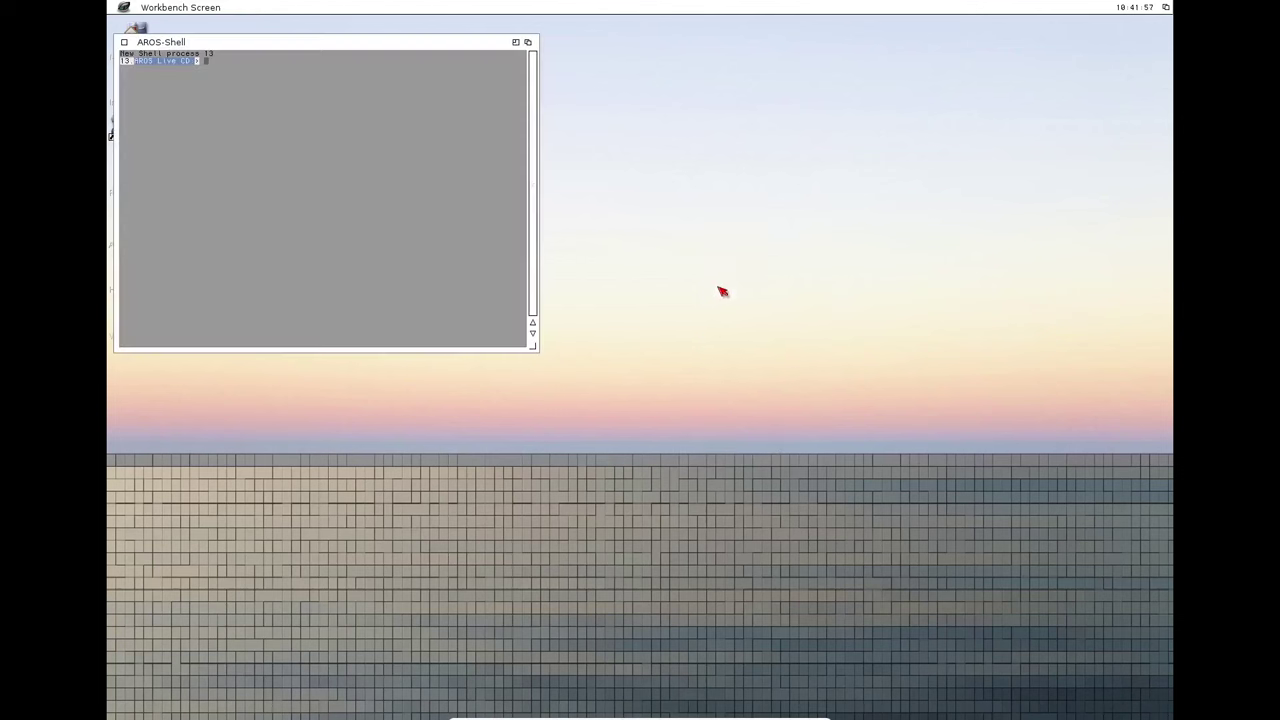
drag(292, 50, 560, 187)
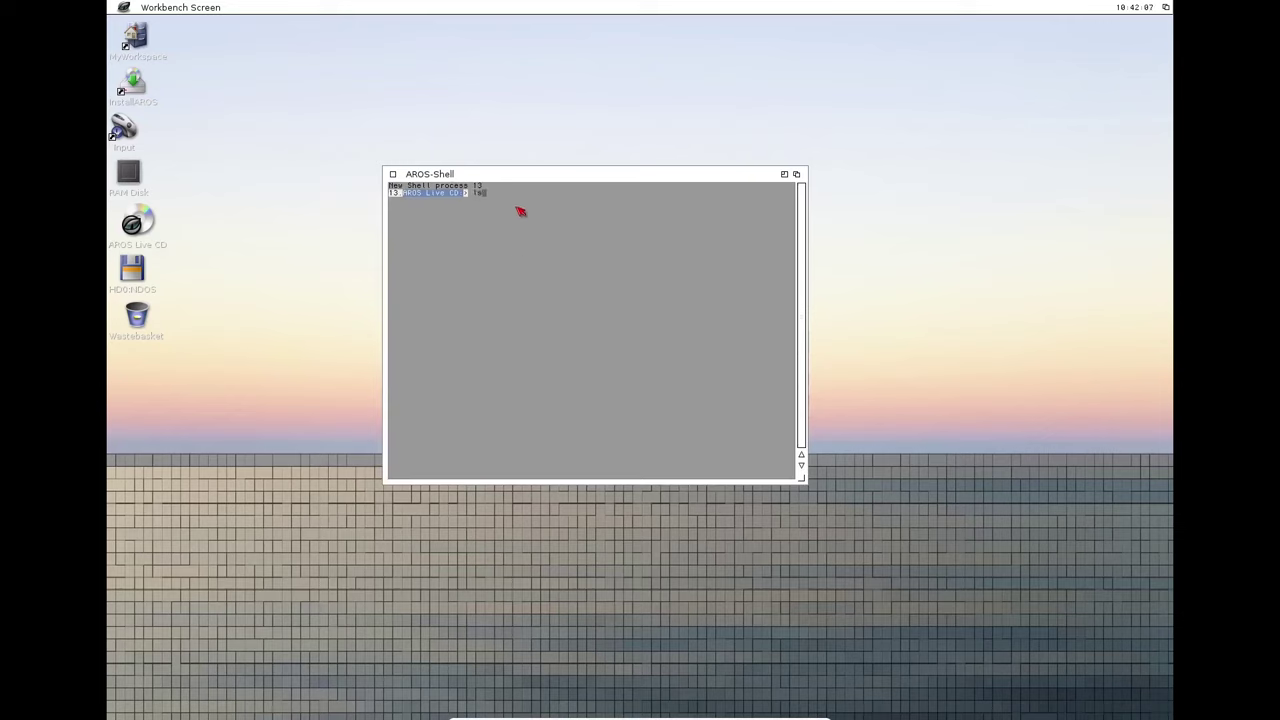
Try the ls command in the AROS Shell and list the current directory with dir
key(Return)
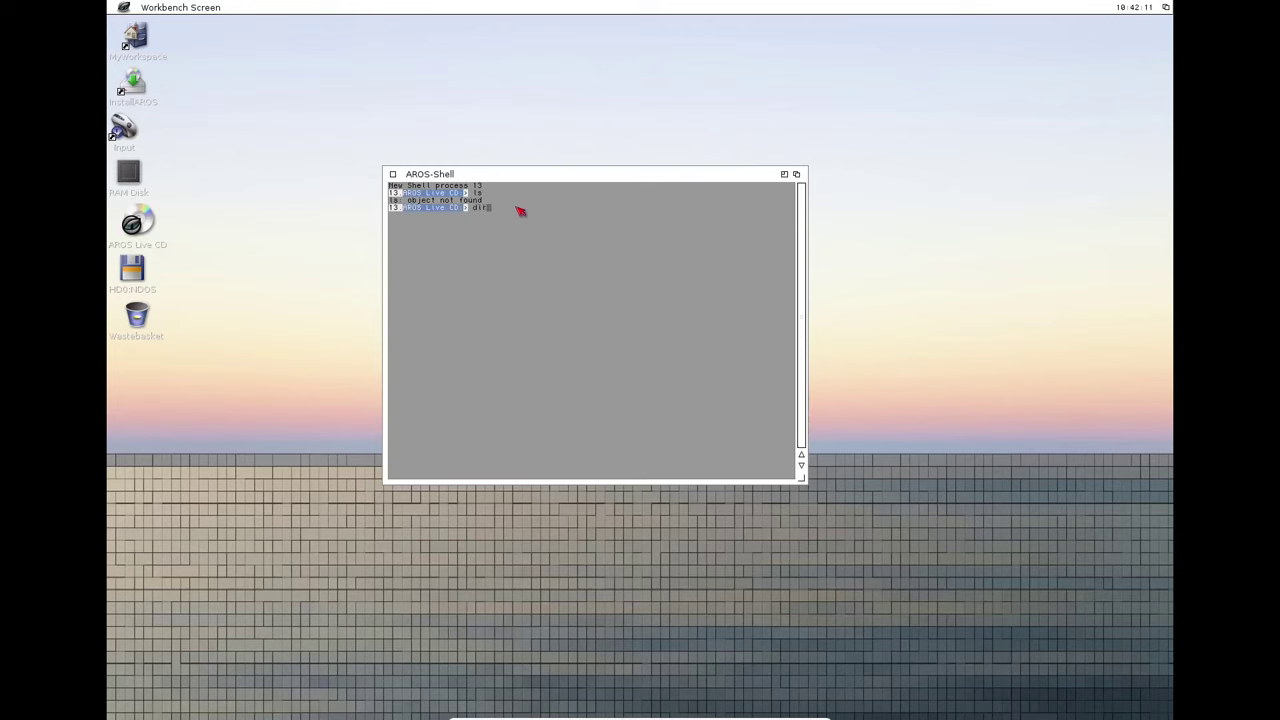
text(dir)
key(Return)
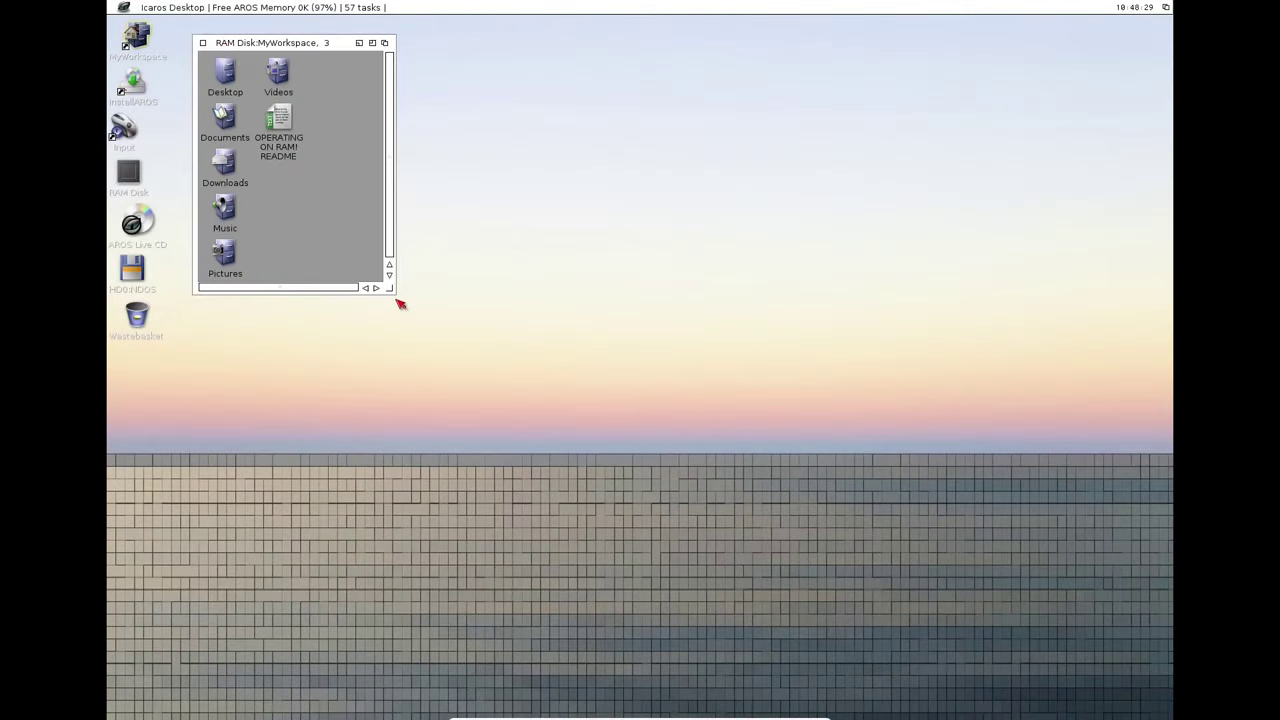
Enlarge the MyWorkspace window, look into its Videos, Documents and Music drawers, and close the windows
drag(391, 289, 674, 405)
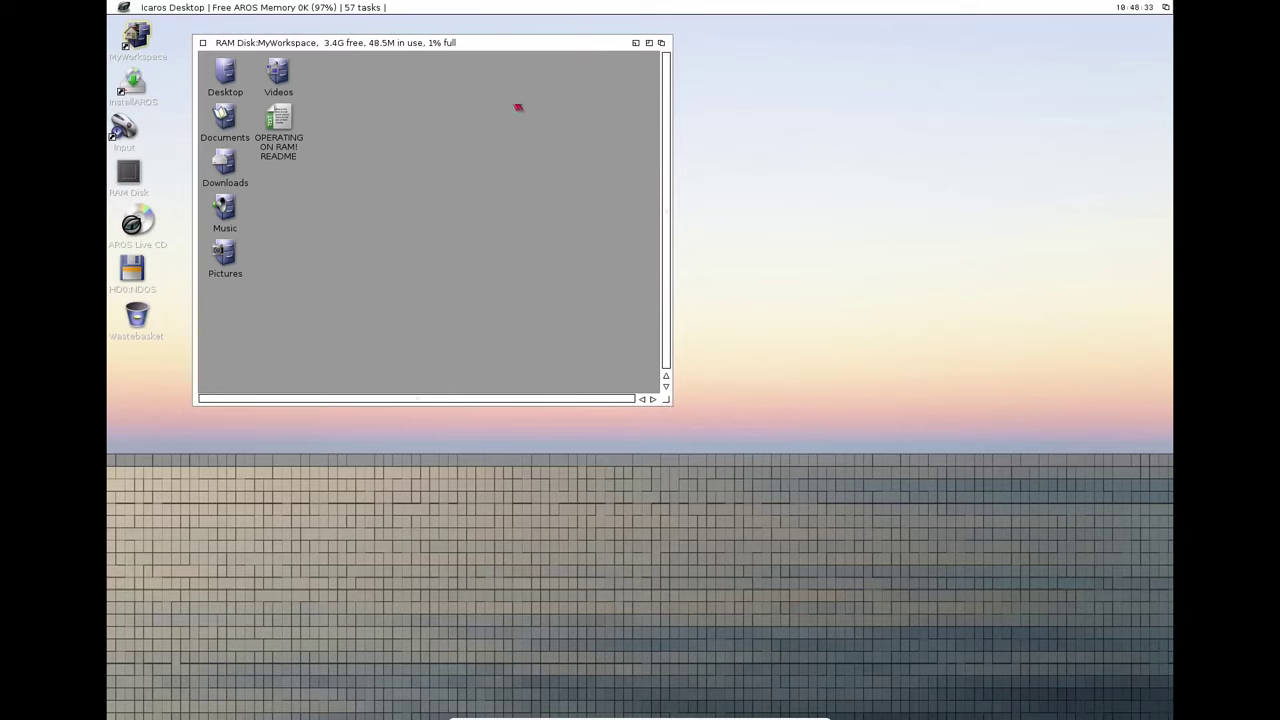
double_click(278, 72)
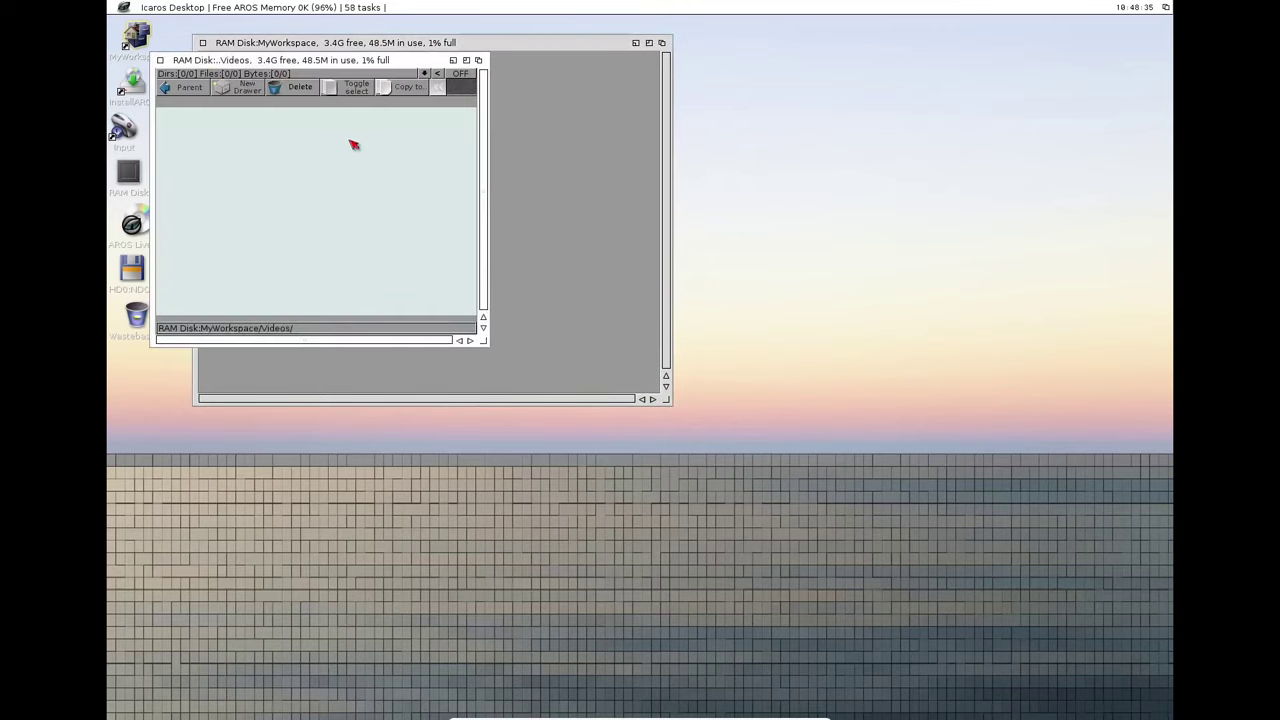
click(161, 61)
double_click(230, 122)
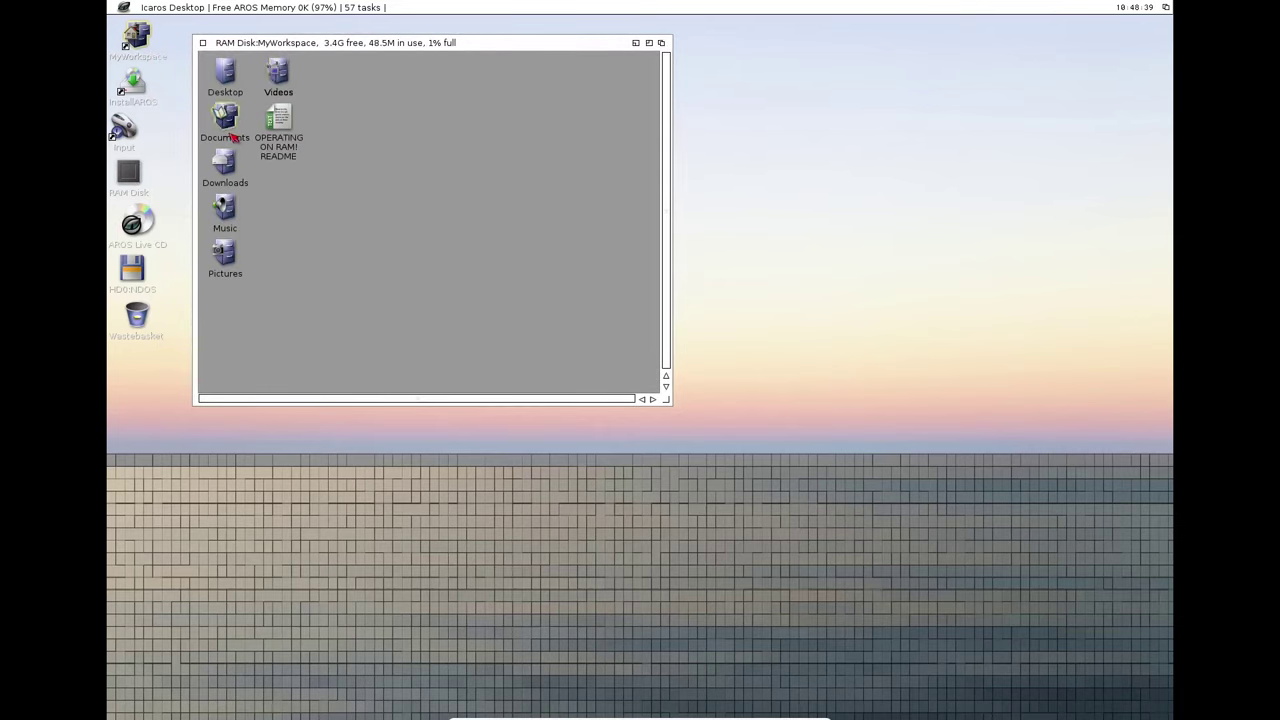
click(211, 40)
double_click(225, 209)
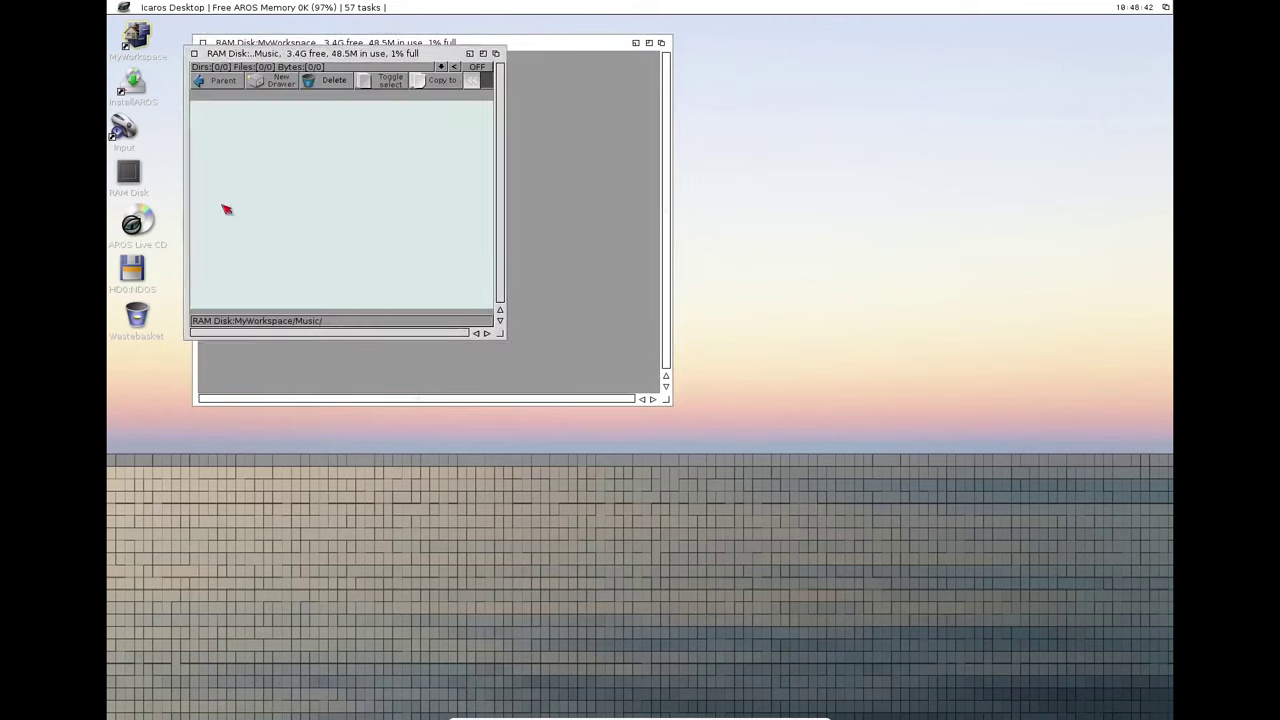
click(194, 53)
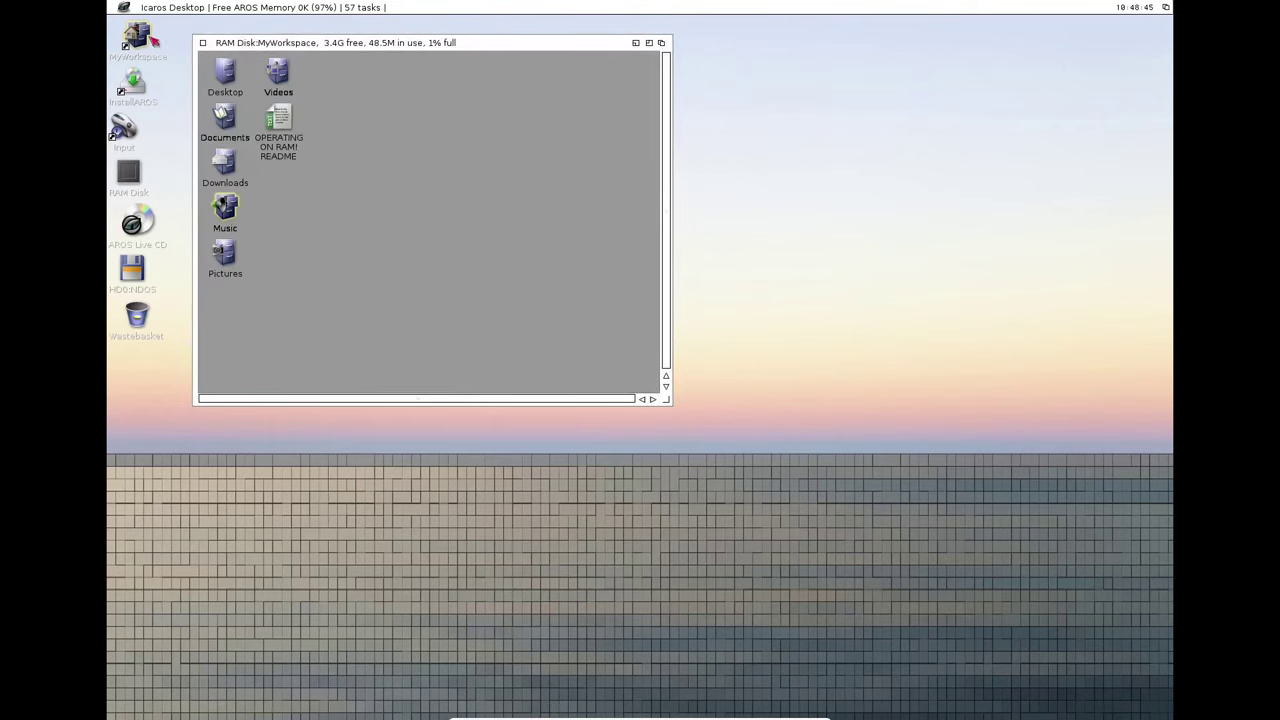
click(203, 43)
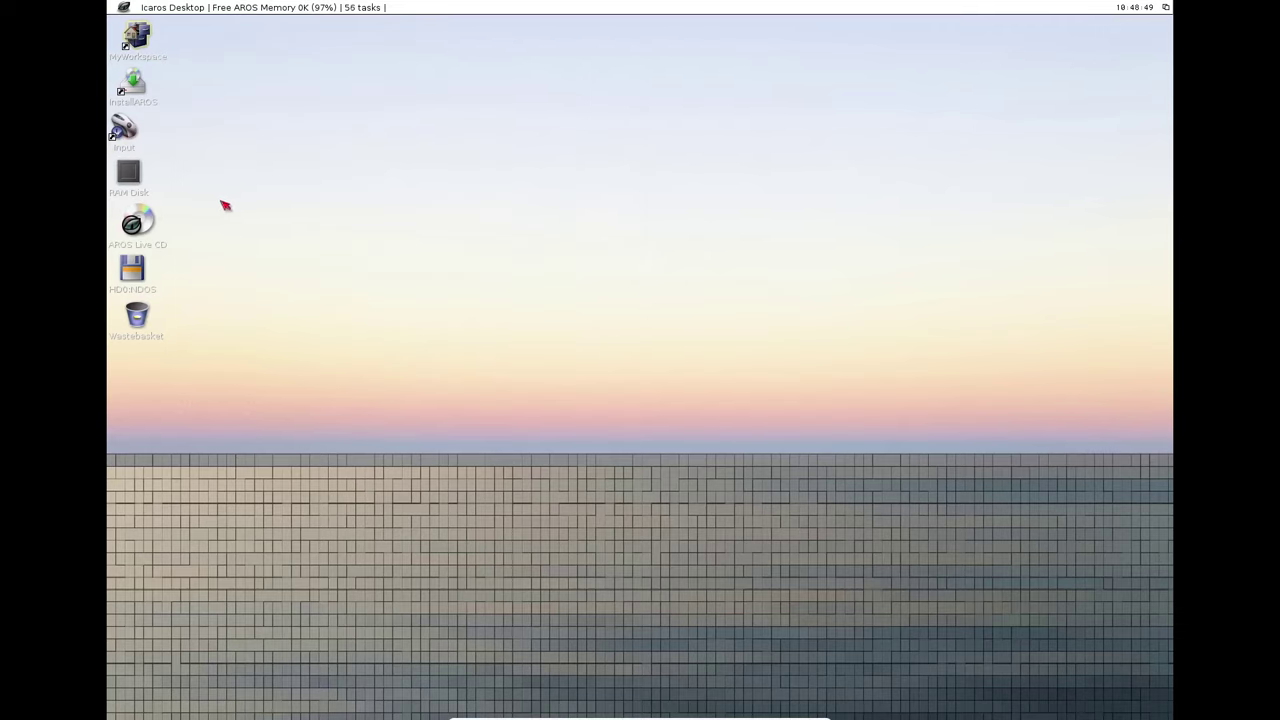
Launch the AROS Installer from the desktop and move its window towards the upper left of the desktop
double_click(140, 90)
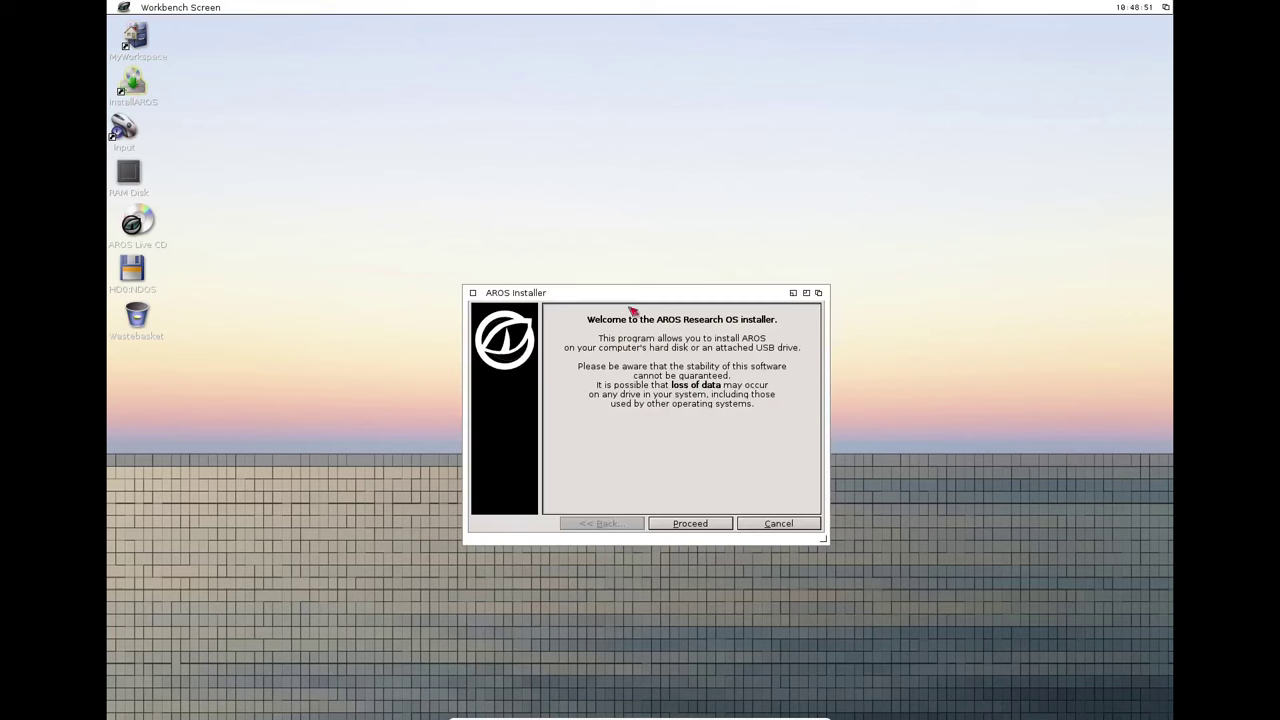
drag(614, 295, 414, 44)
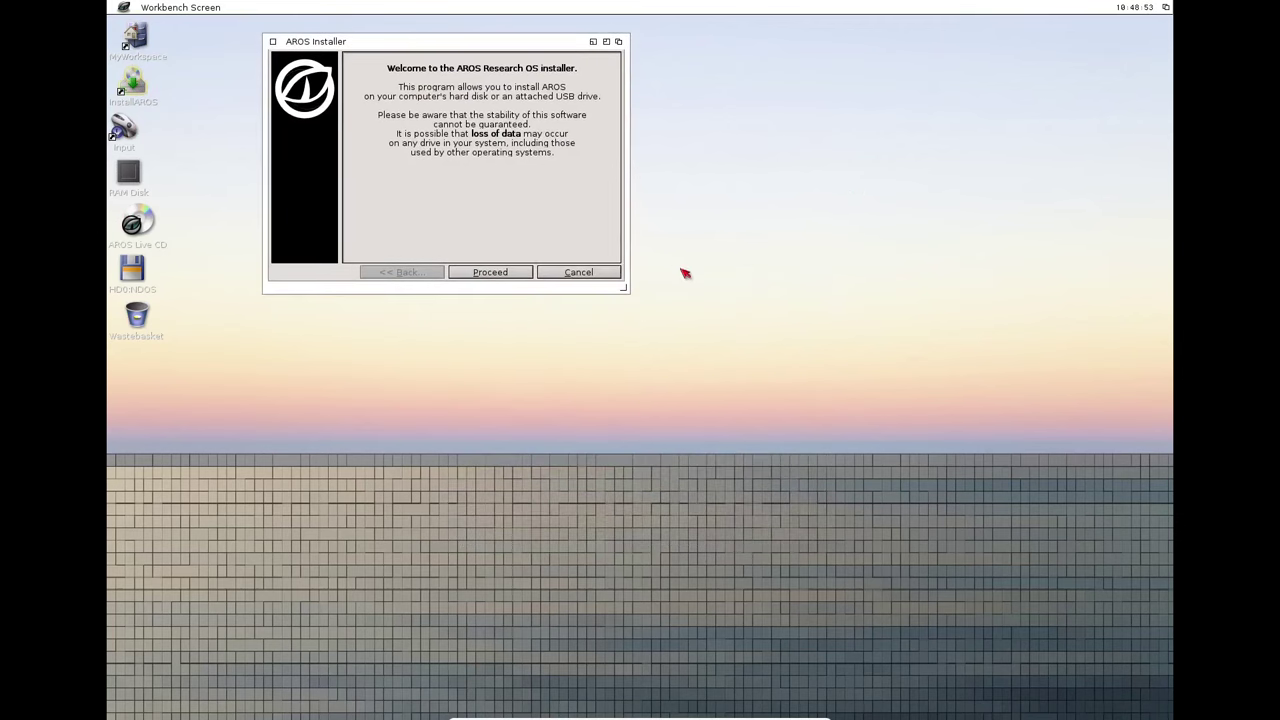
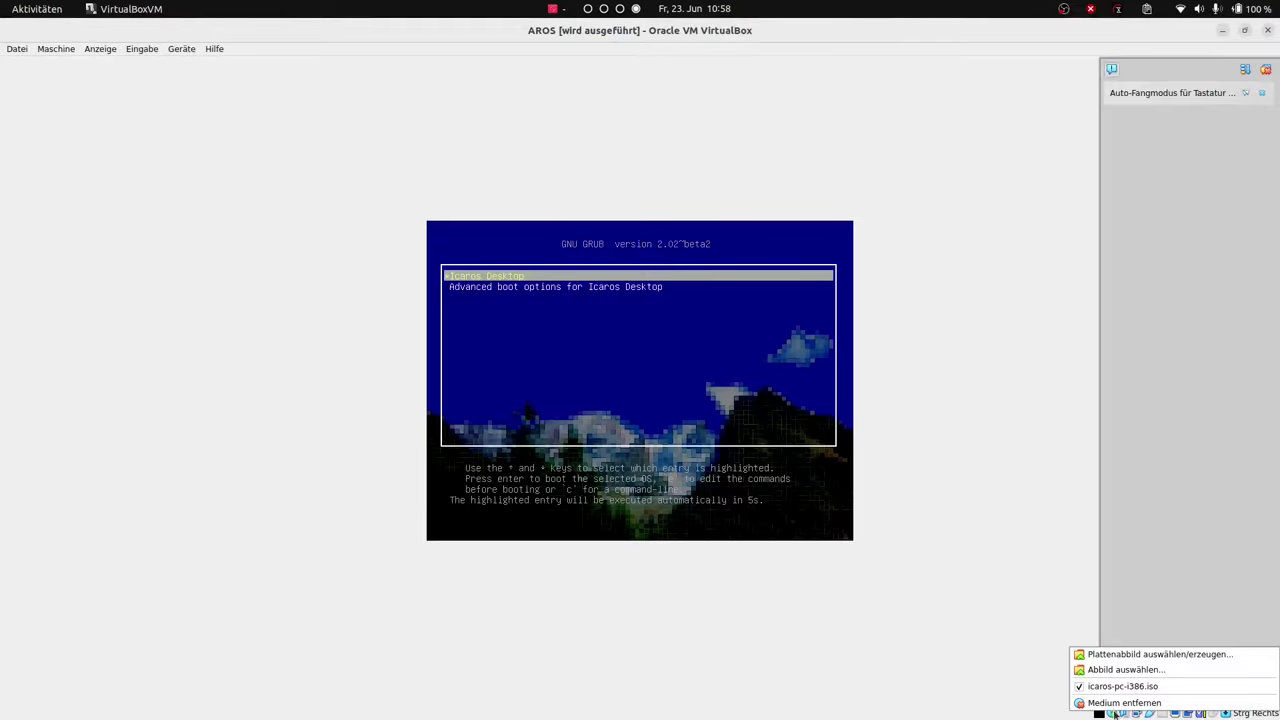
Remove the icaros-pc-i386.iso image from the machine's optical drive and power off the AROS machine
click(1088, 694)
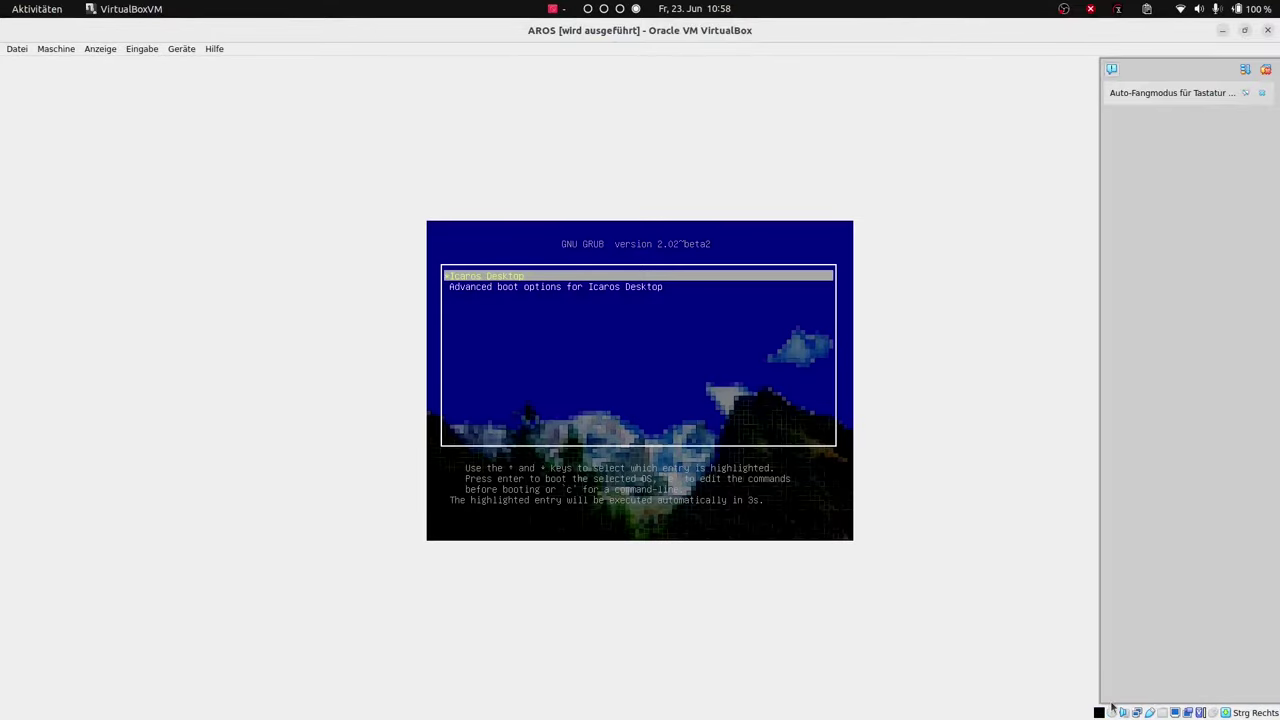
click(1267, 30)
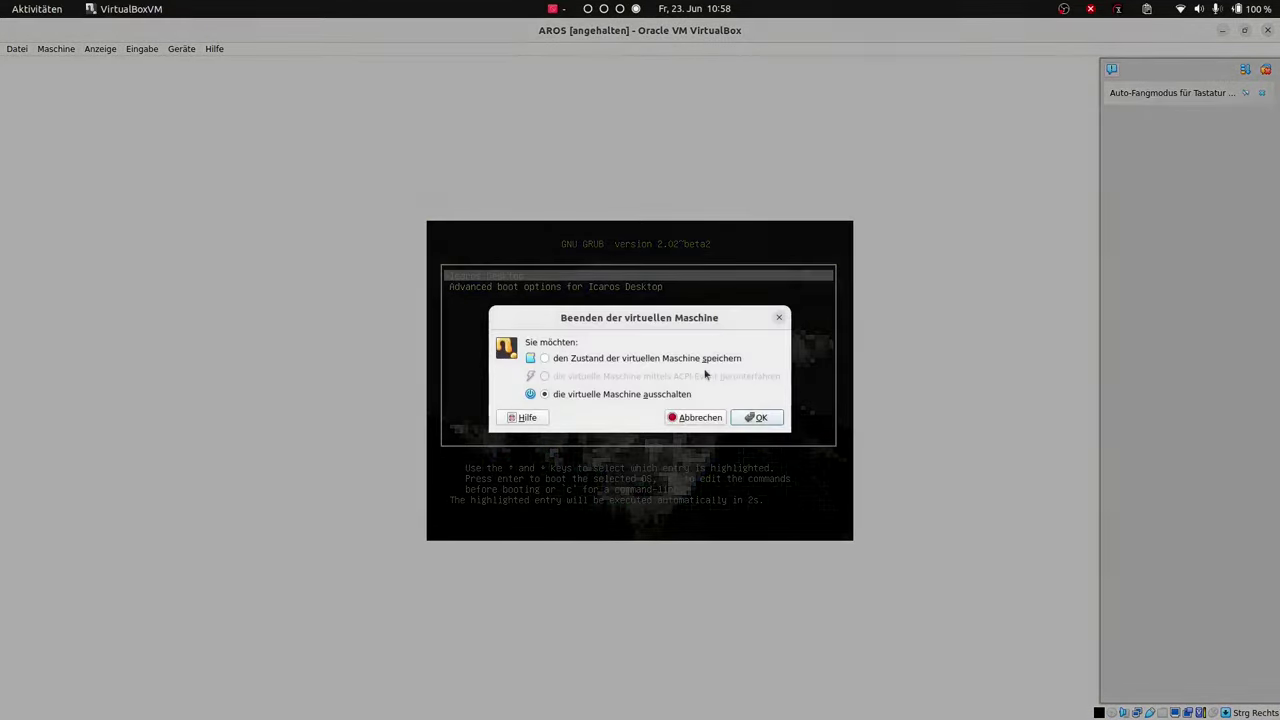
click(757, 418)
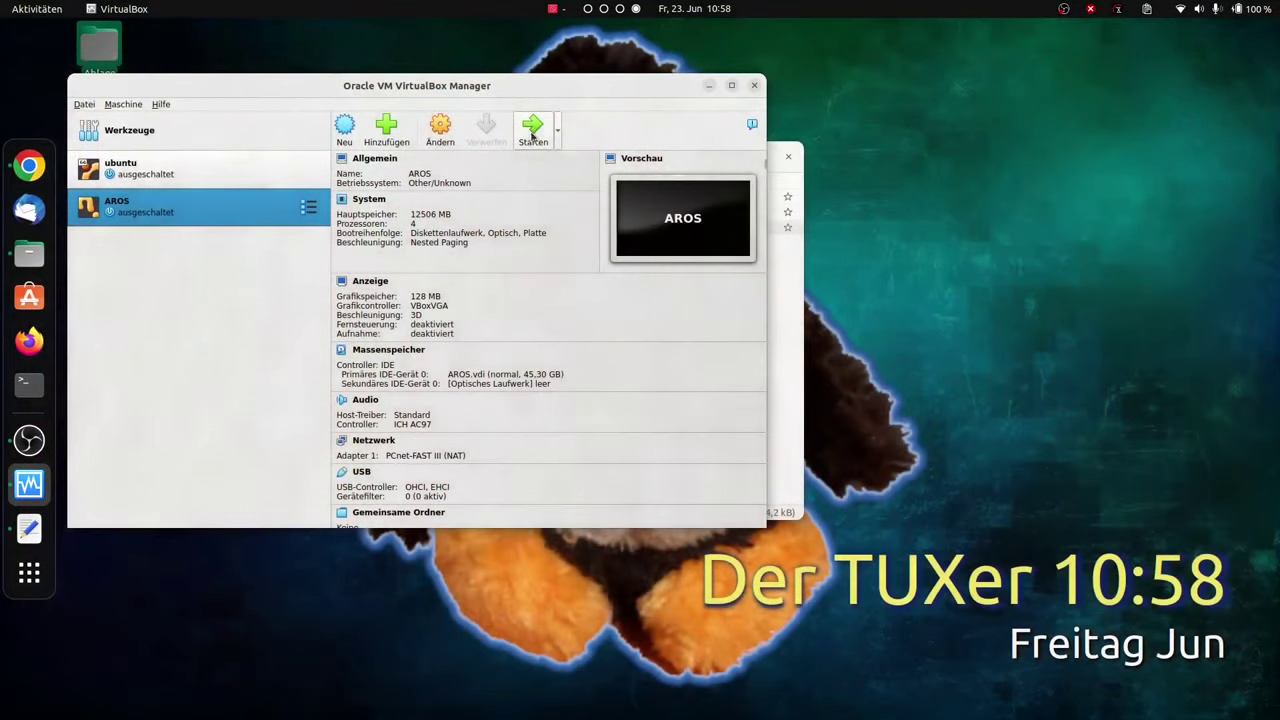
Start the AROS machine again, dismiss the boot medium dialog, and reinsert icaros-pc-i386.iso in the optical drive
click(532, 124)
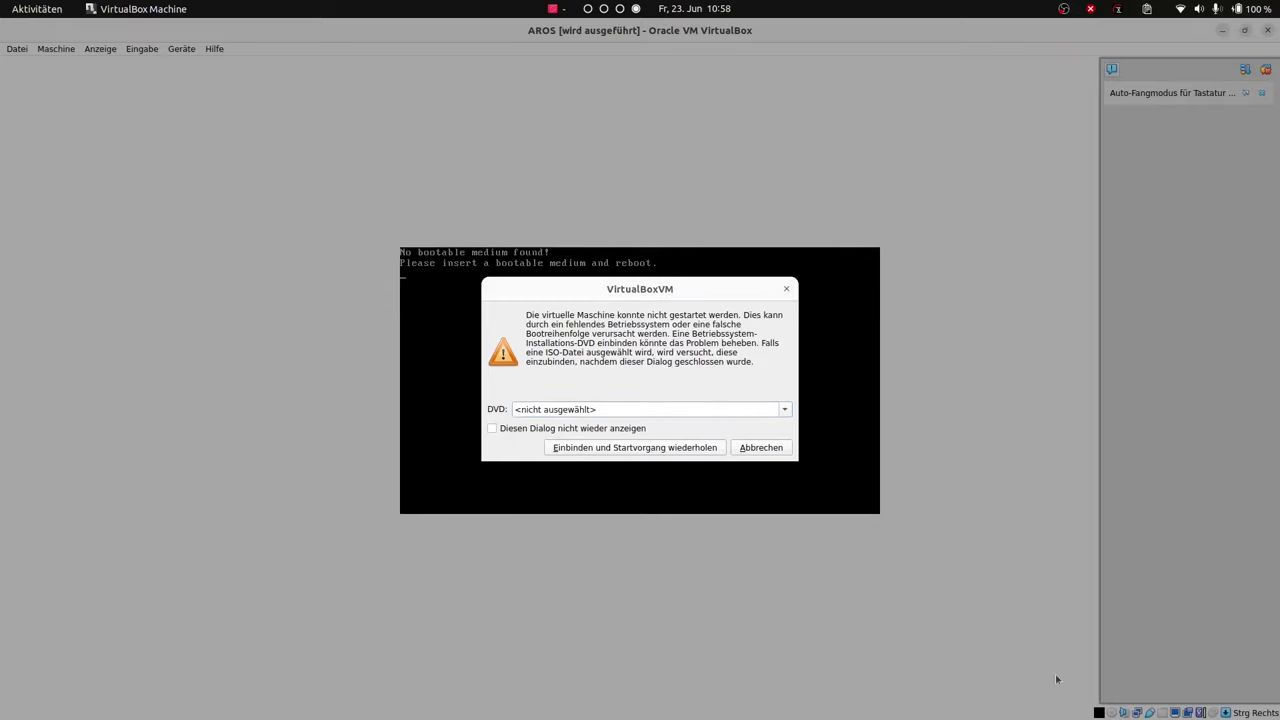
click(756, 449)
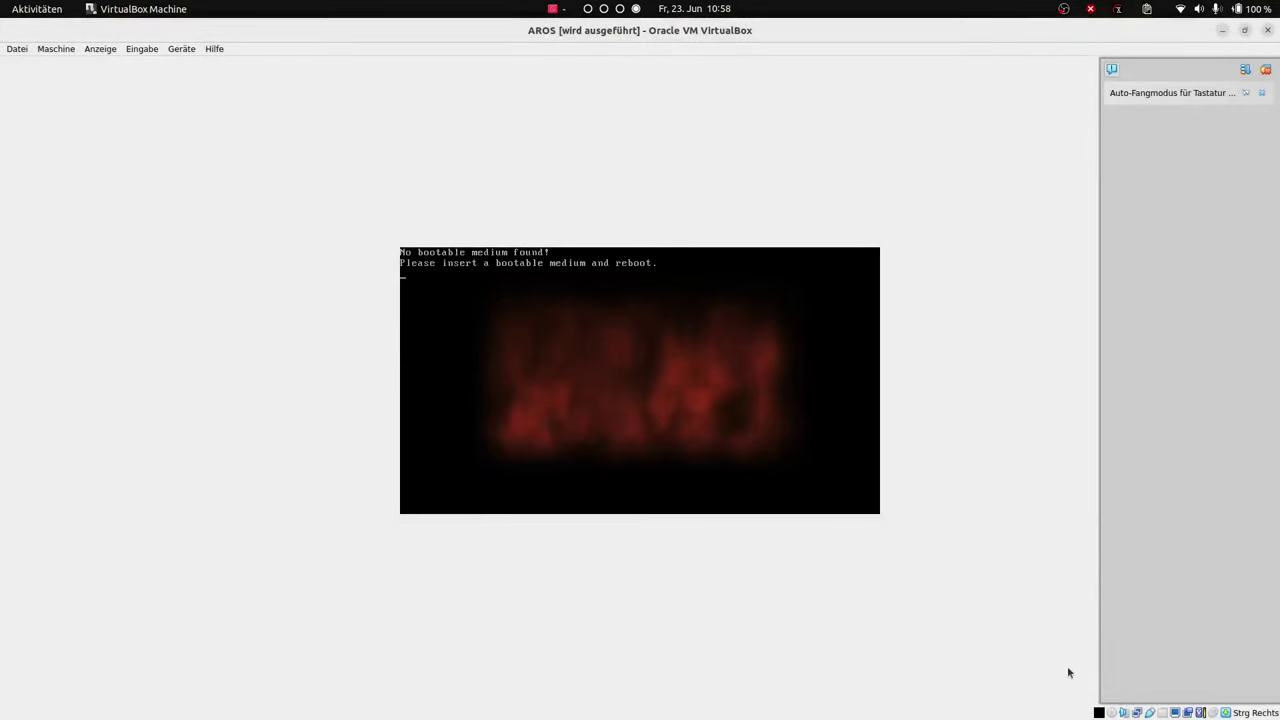
click(1111, 712)
click(1090, 688)
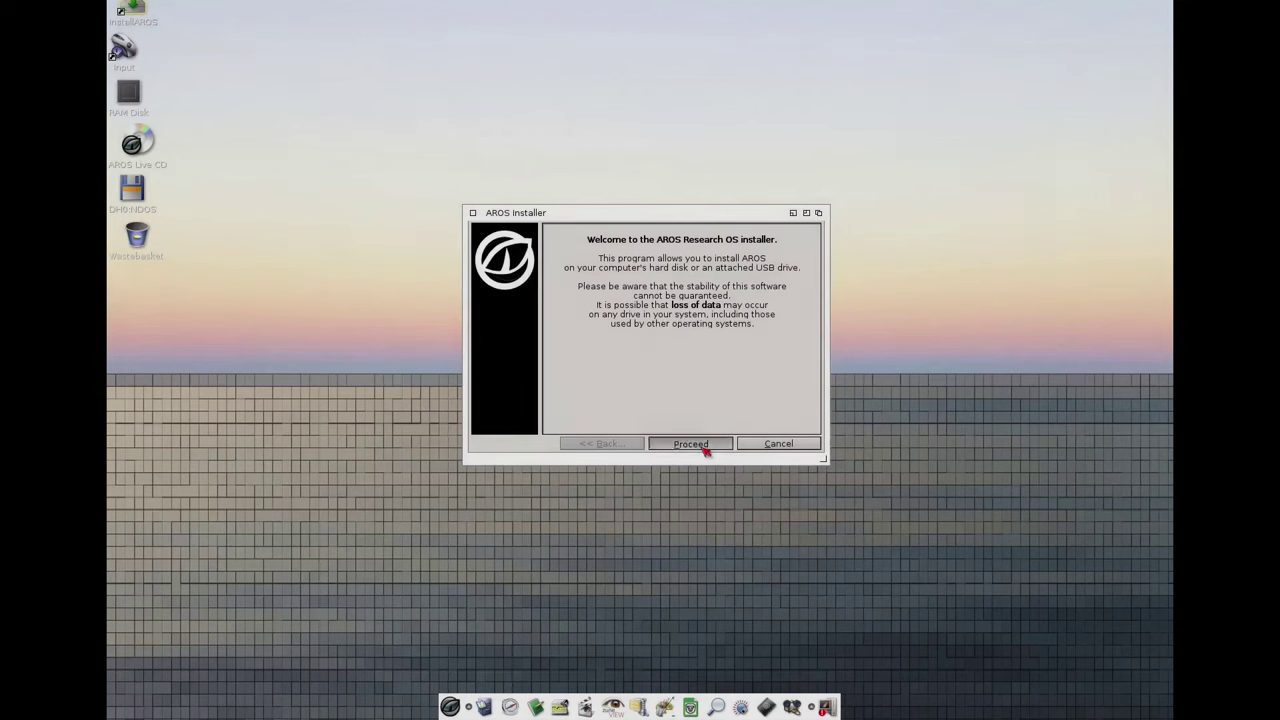
Create the AROS partitions with the installer, finish with Reboot AROS now enabled, and boot the Icaros Desktop entry
click(686, 443)
click(560, 291)
click(705, 445)
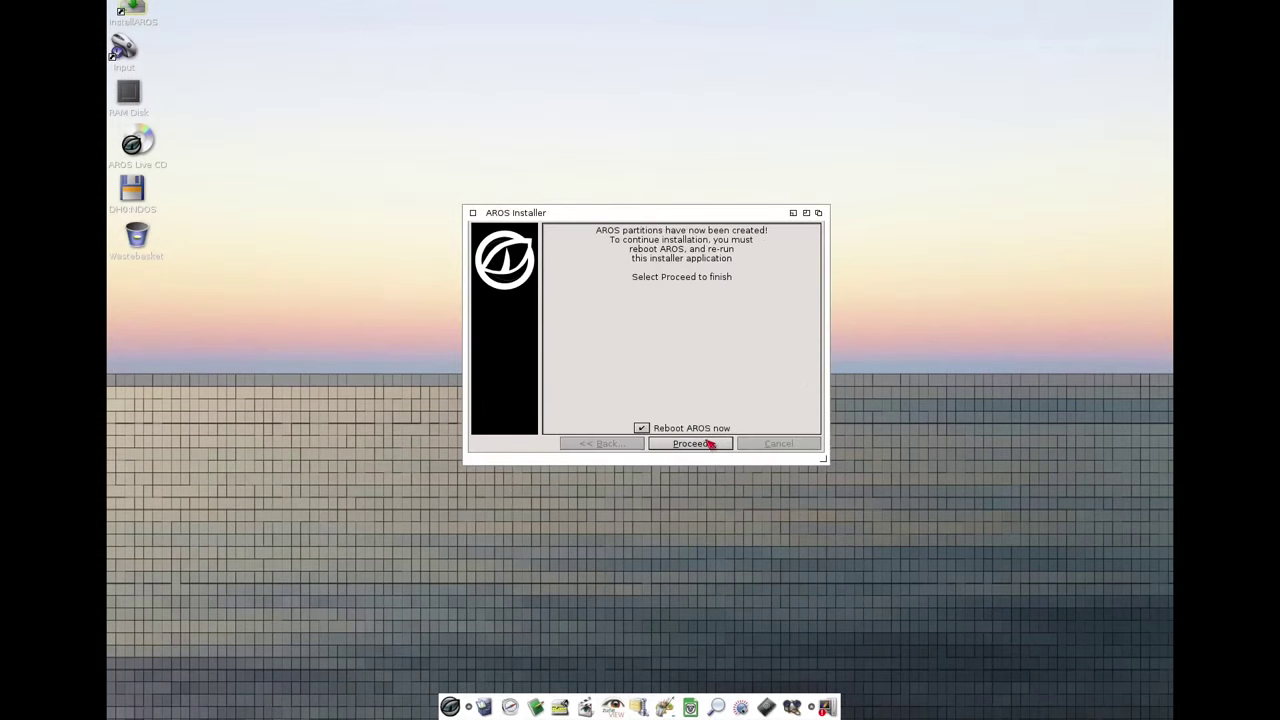
click(714, 444)
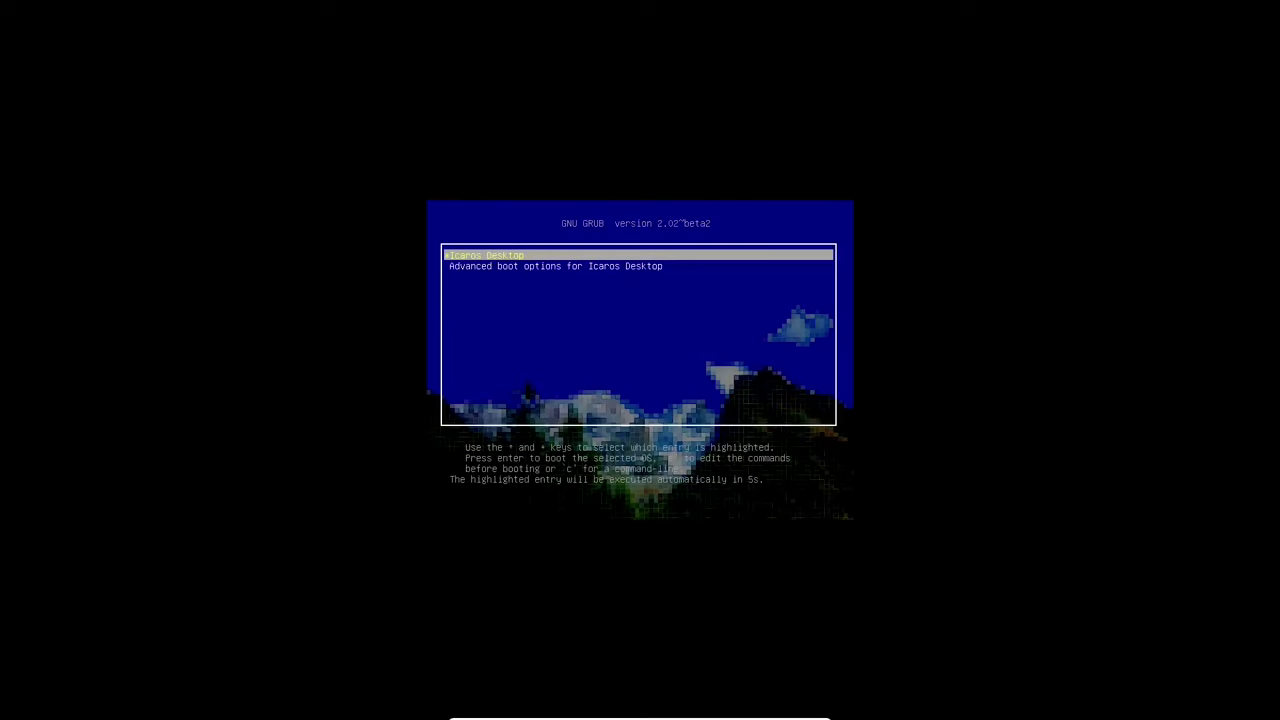
key(Return)
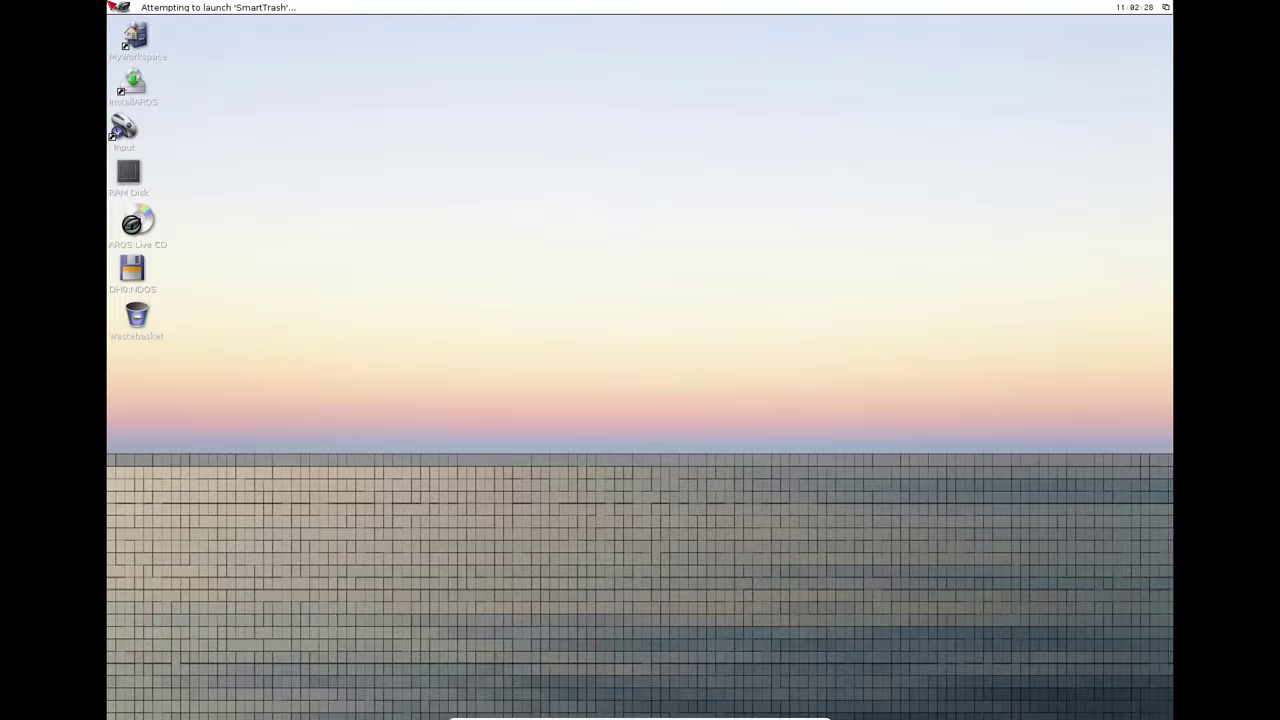
Launch the AROS Installer from the desktop and choose to use the existing AROS partitions
double_click(135, 88)
click(706, 528)
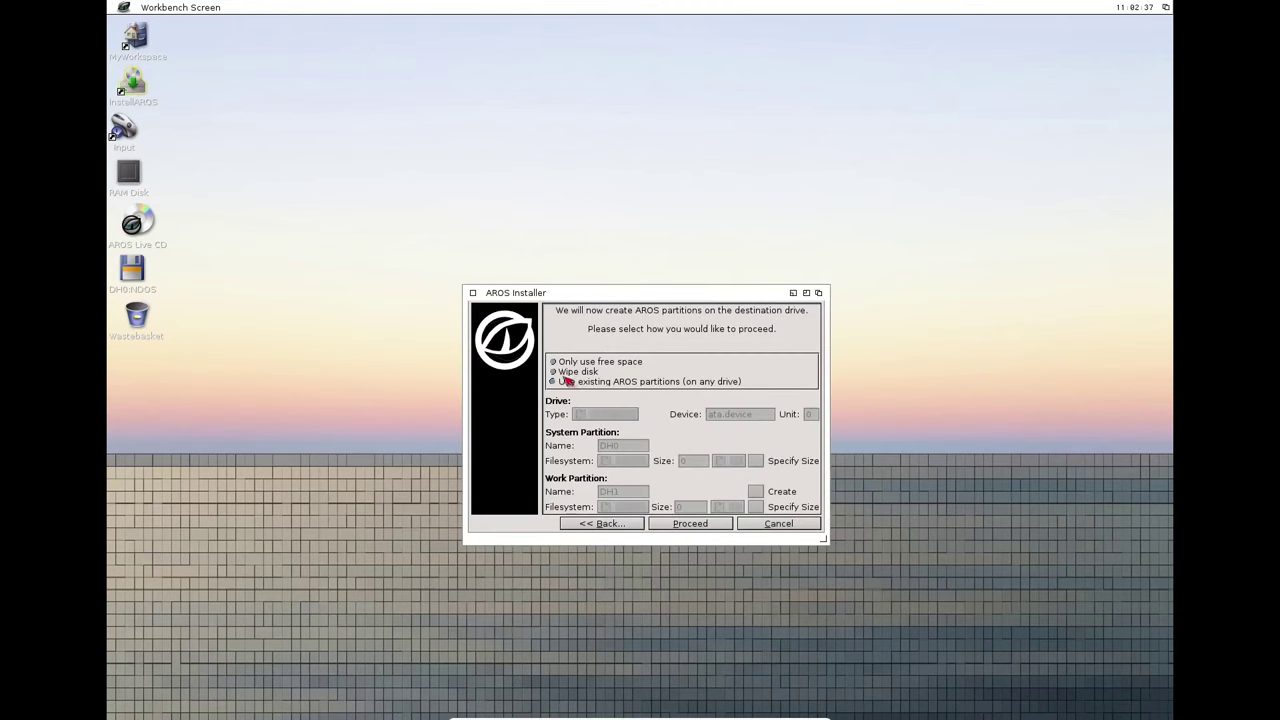
click(702, 526)
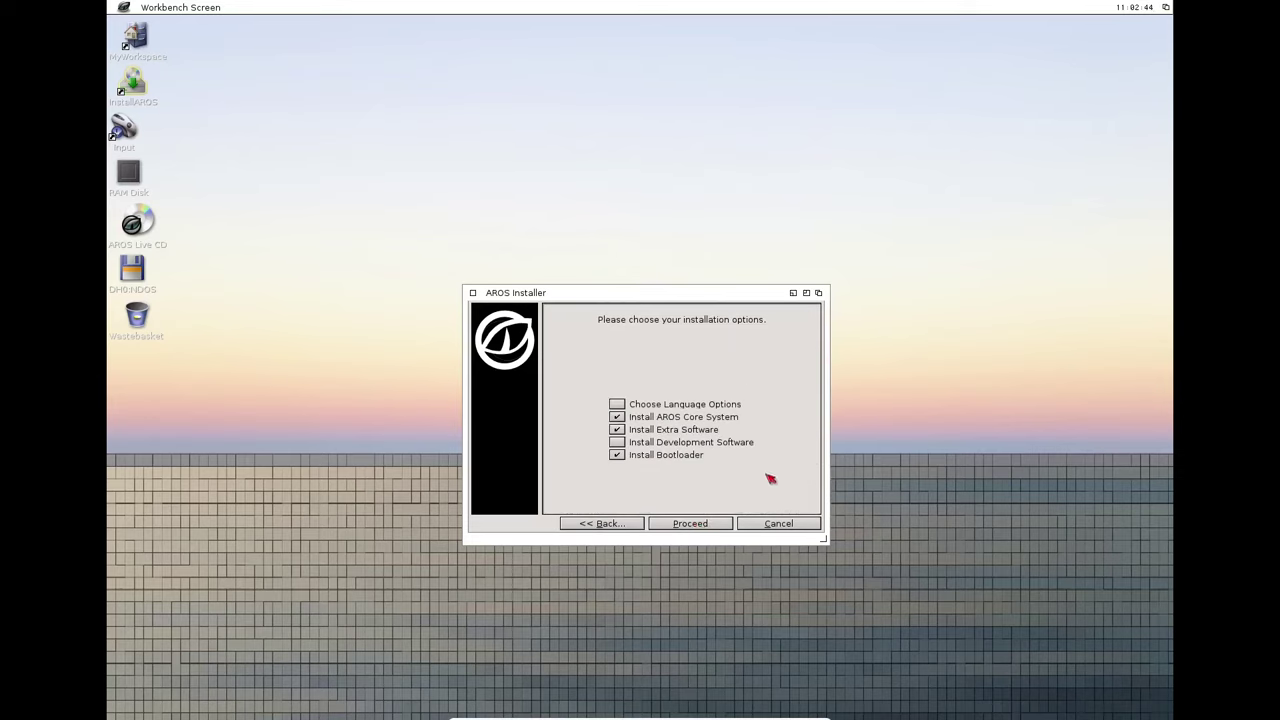
click(593, 527)
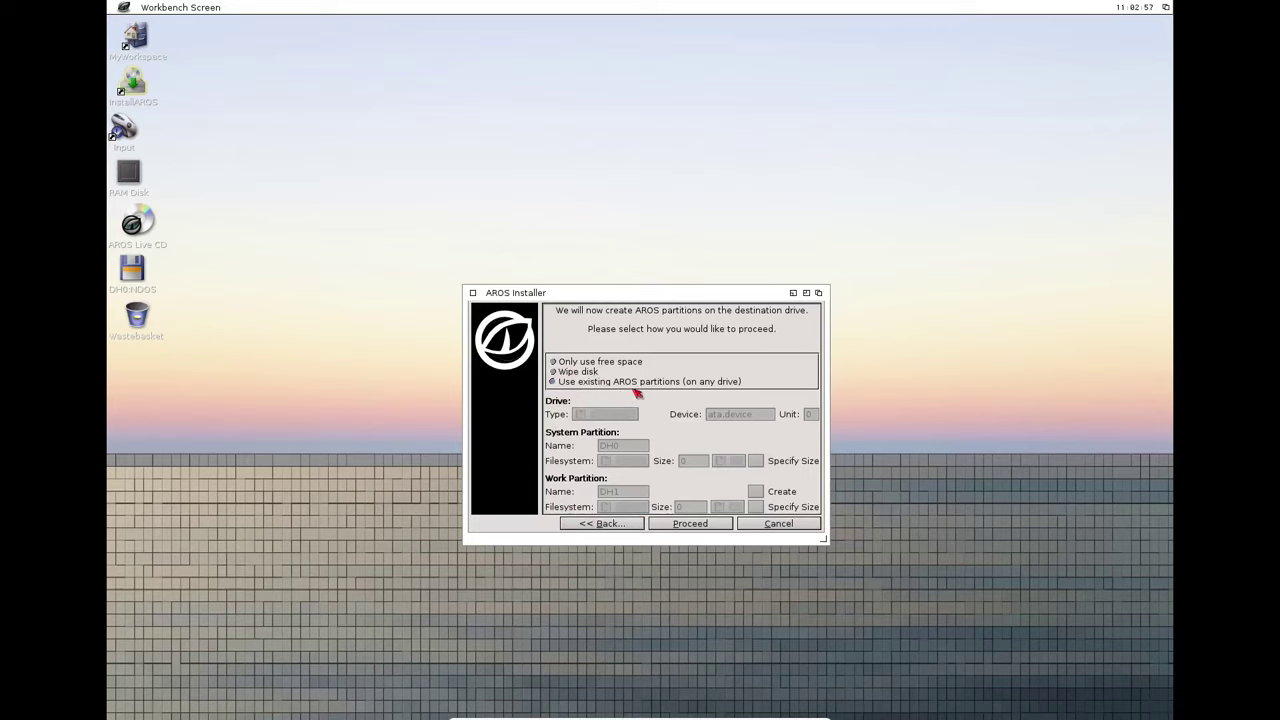
click(710, 526)
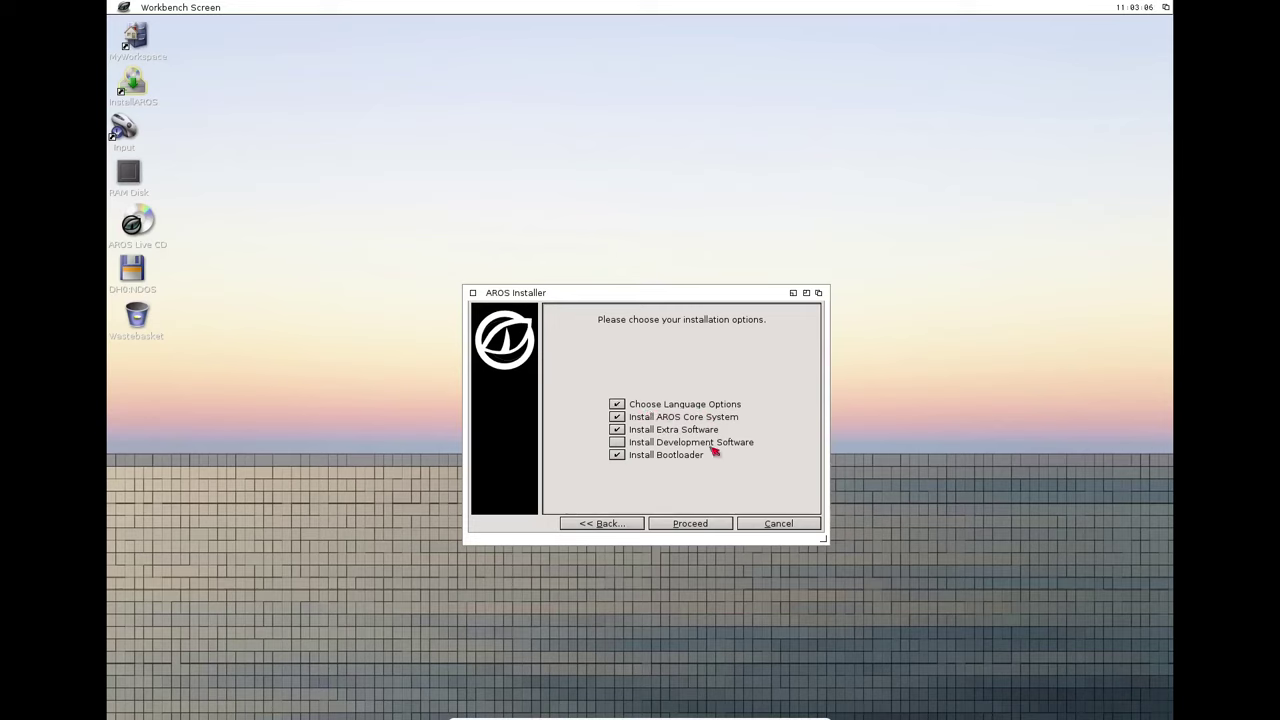
Enable Choose Language Options, accept DH0 as the formatted destination and GRUB on ata.device, and start the installation
click(690, 524)
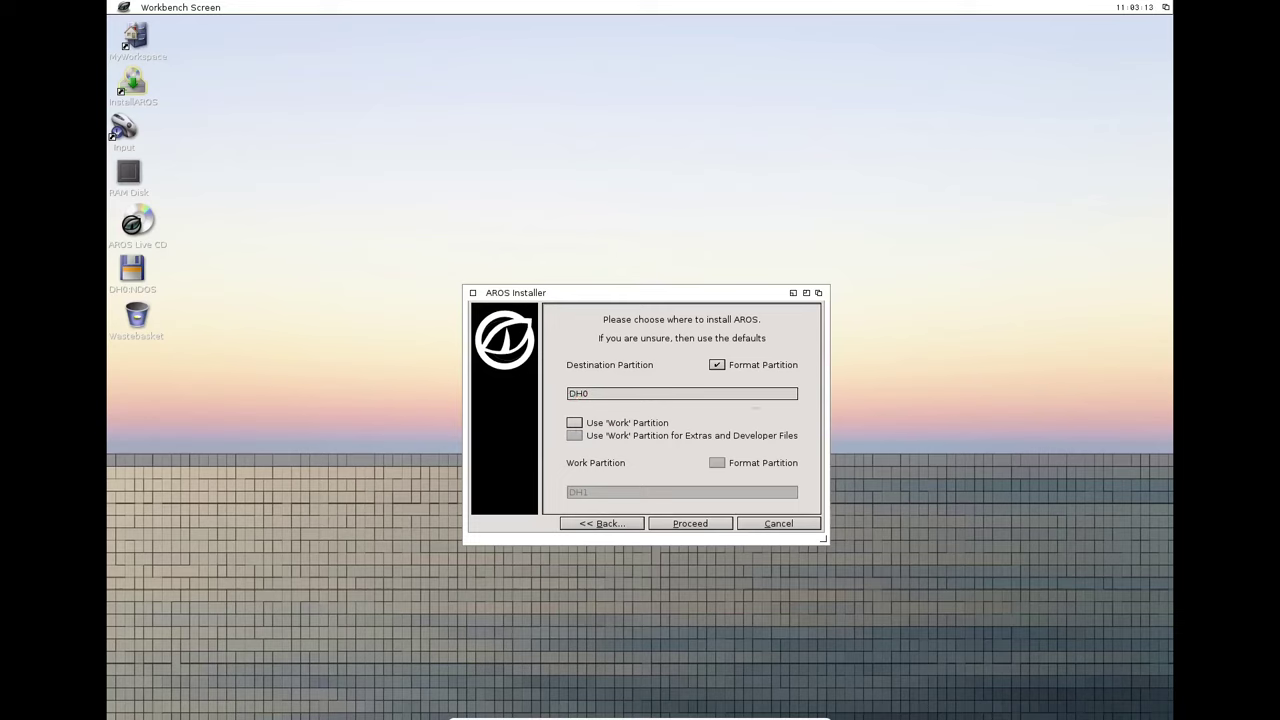
click(705, 527)
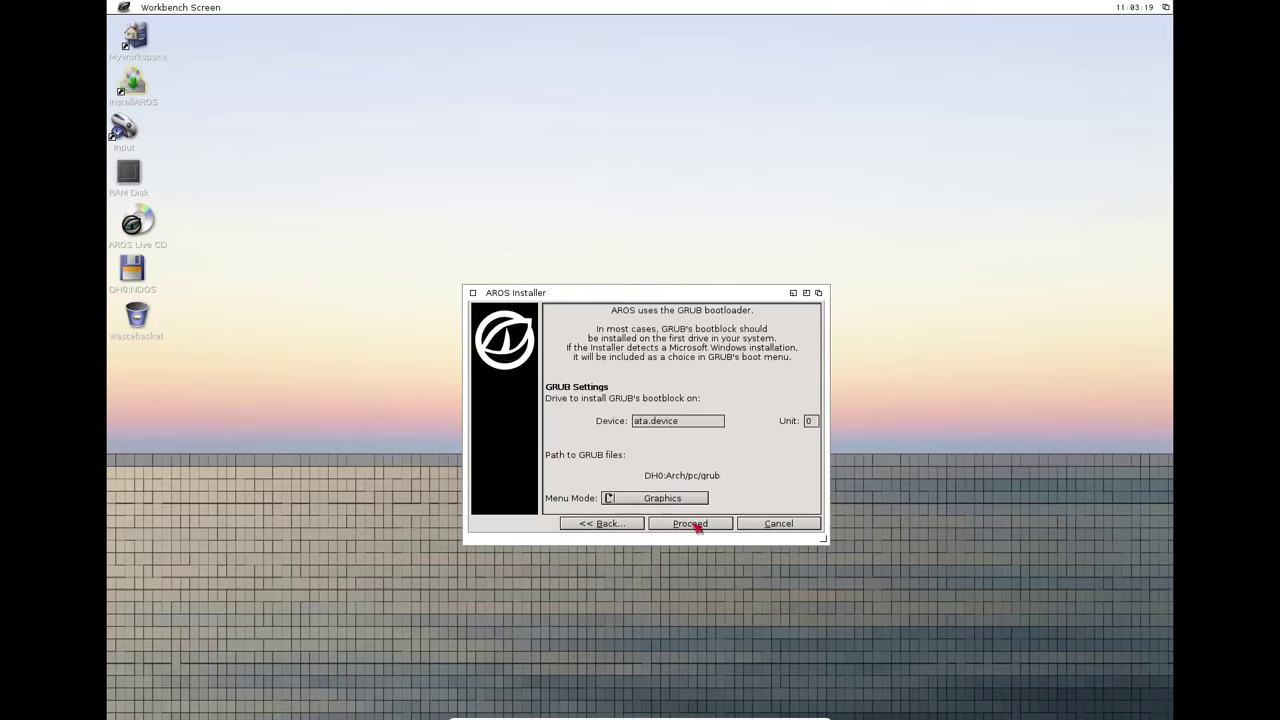
click(697, 527)
click(706, 528)
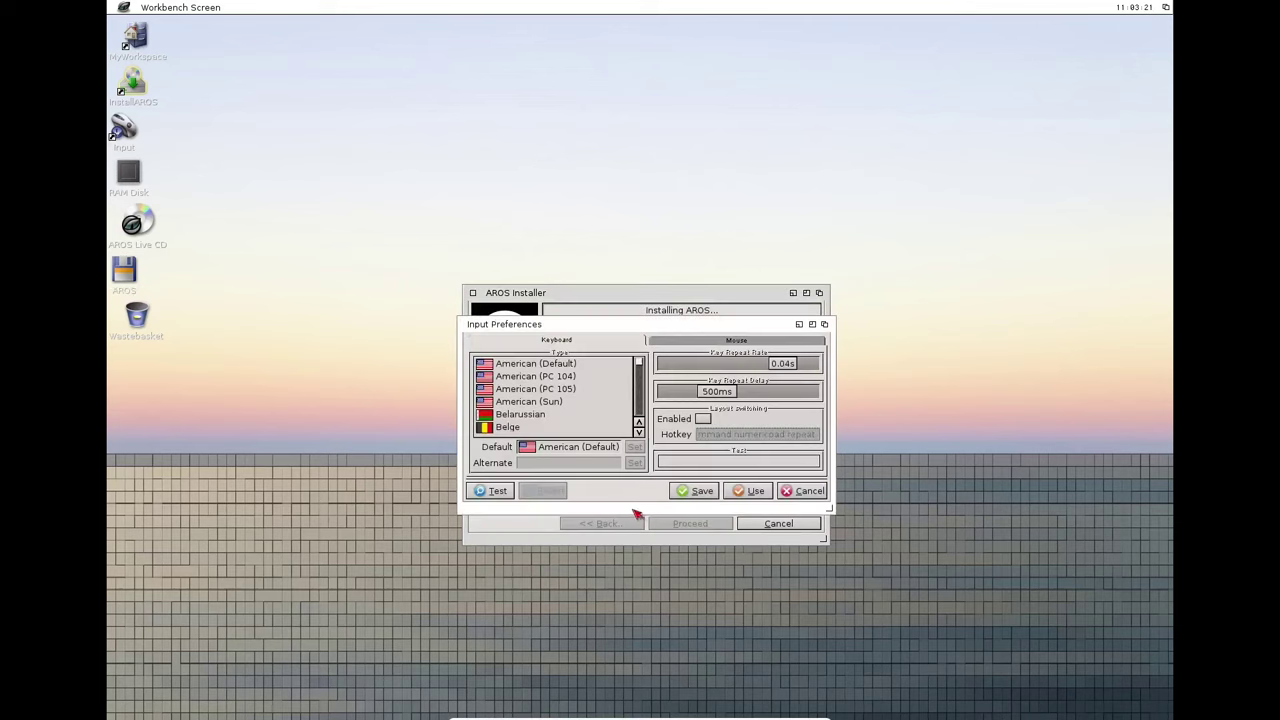
Set the default keyboard layout to Deutsch in Input Preferences and use it
click(639, 433)
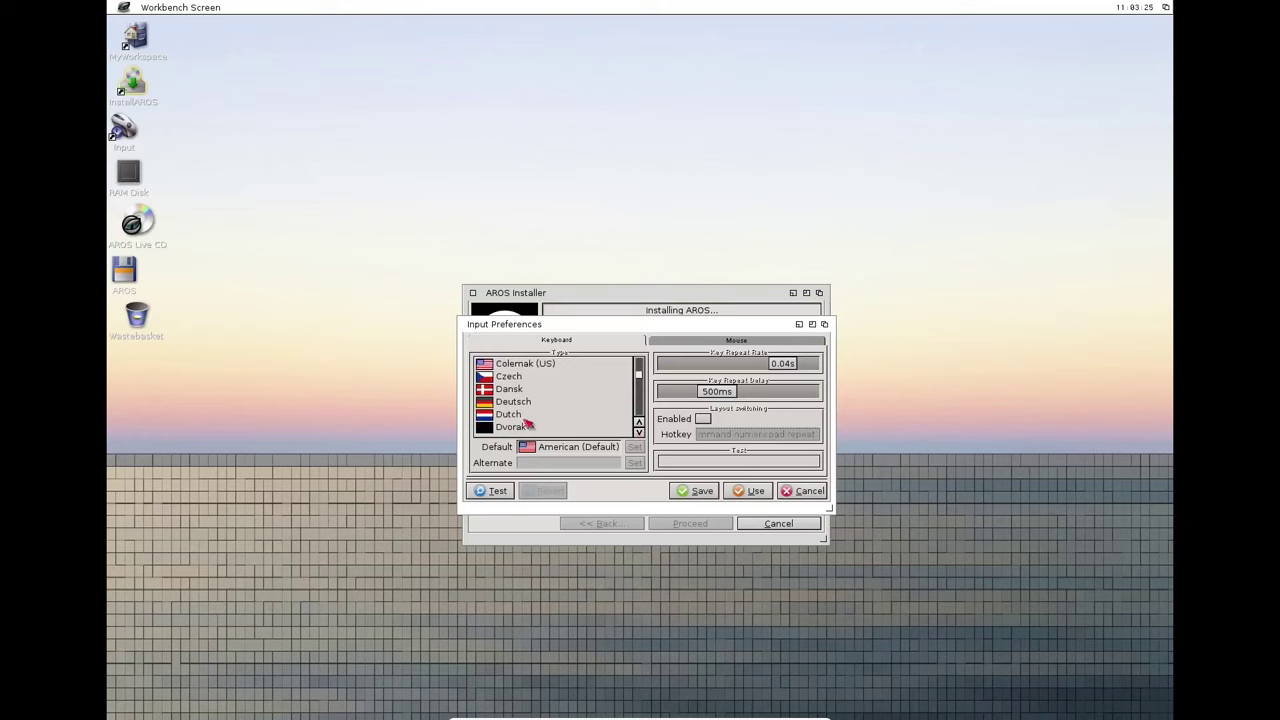
click(510, 403)
click(637, 448)
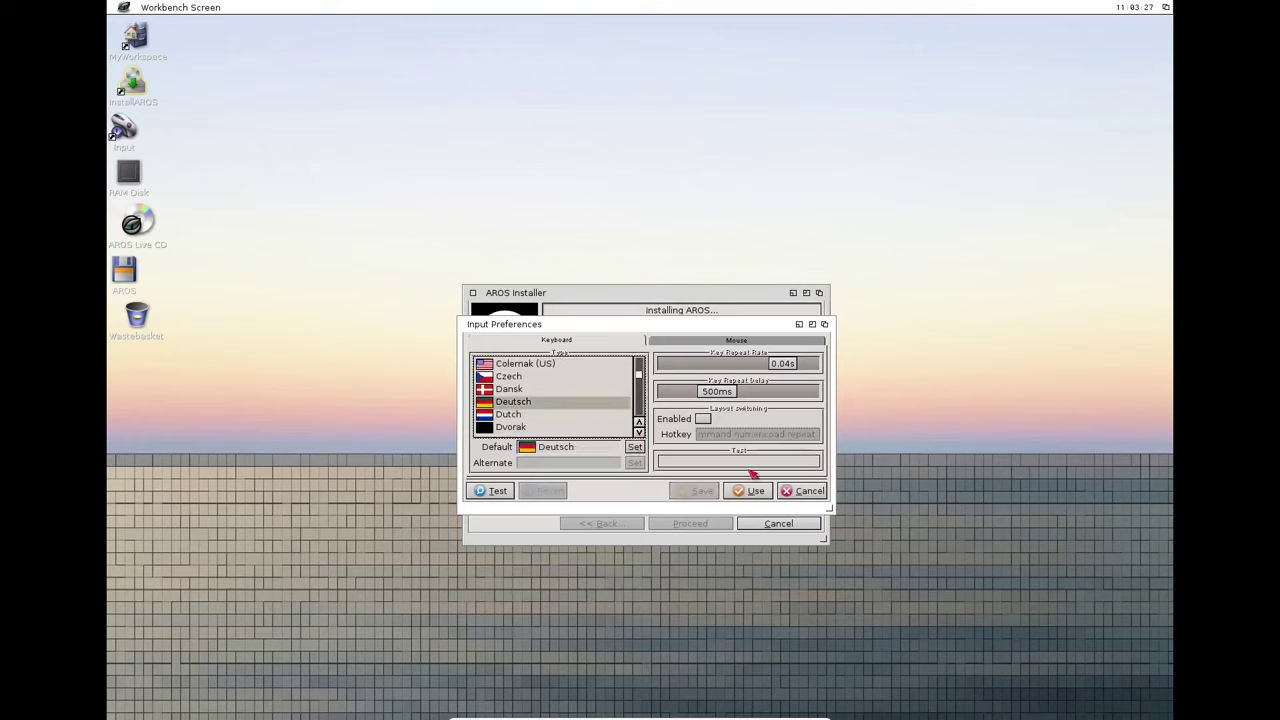
click(752, 491)
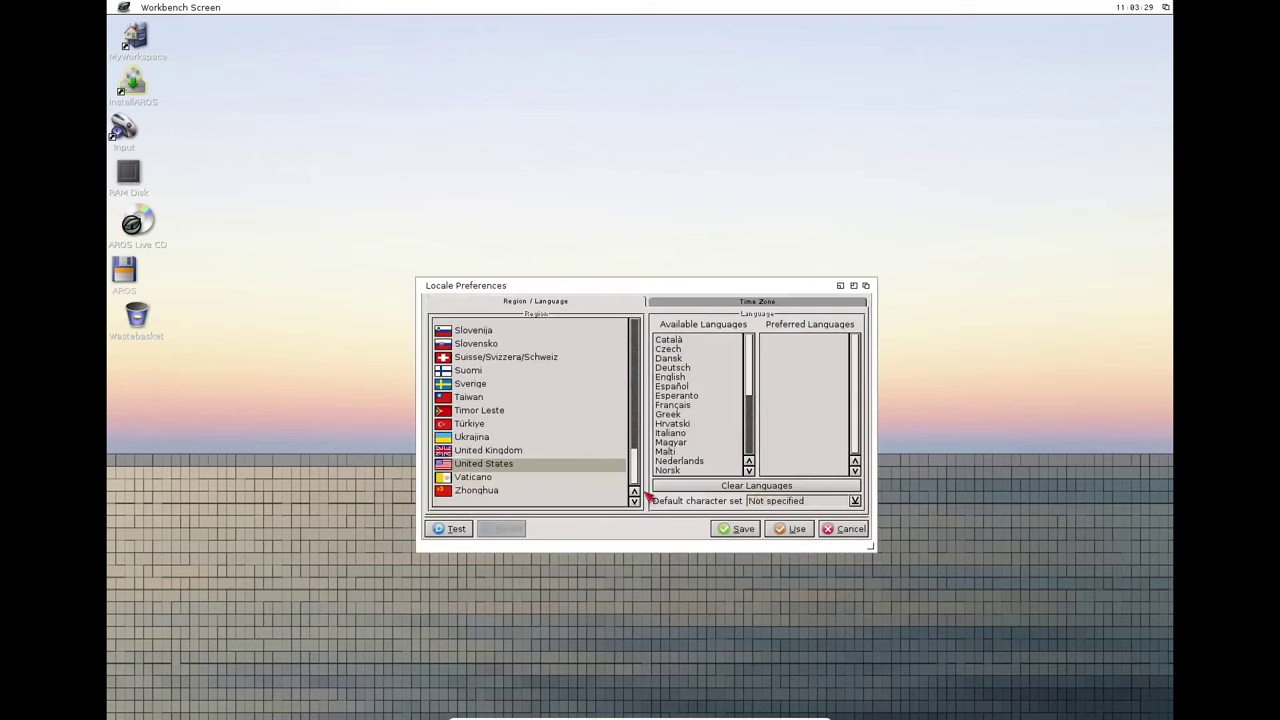
Select Deutschland as the region in Locale Preferences and use the setting
scroll(498, 451, up, 2)
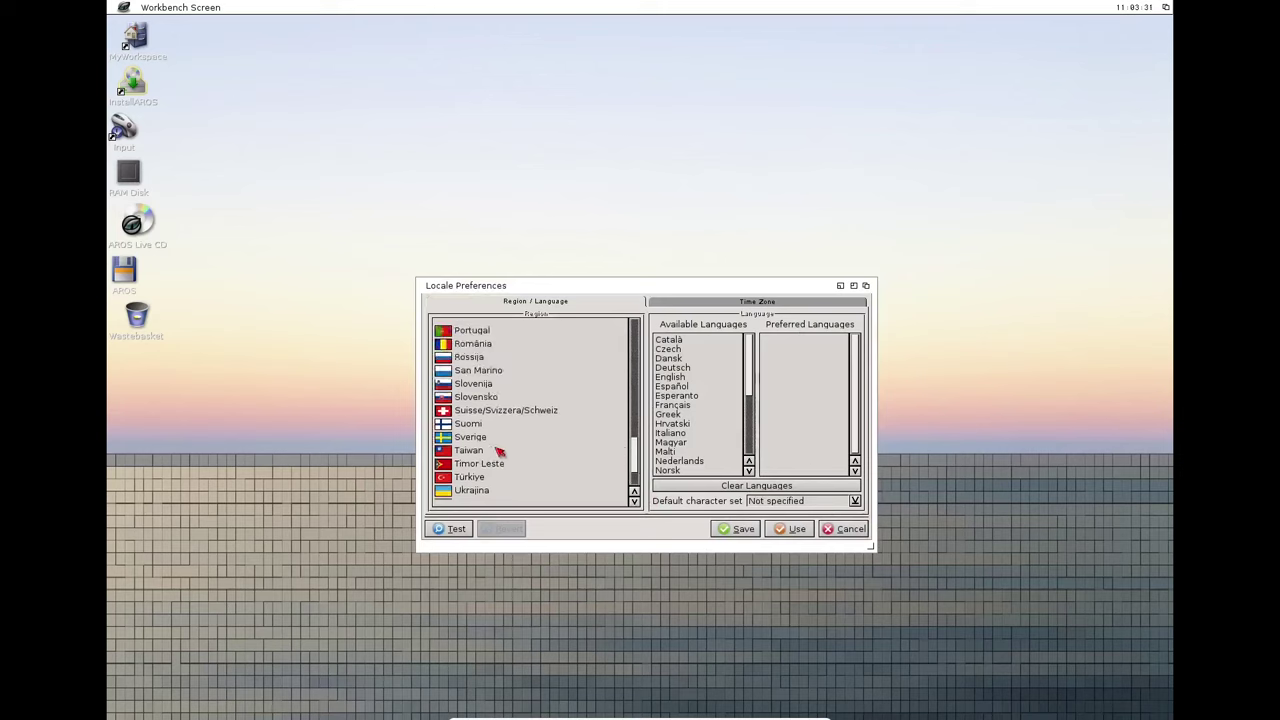
scroll(498, 451, up, 12)
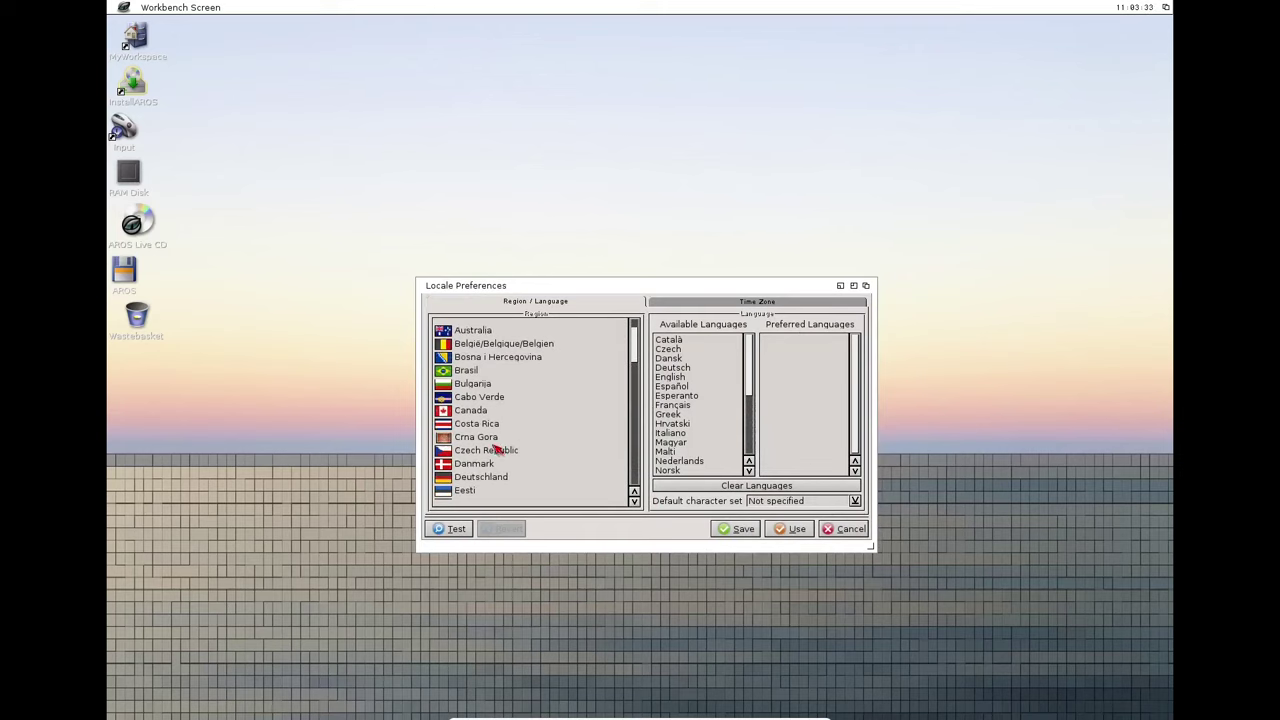
scroll(493, 449, down, 3)
click(485, 358)
click(790, 528)
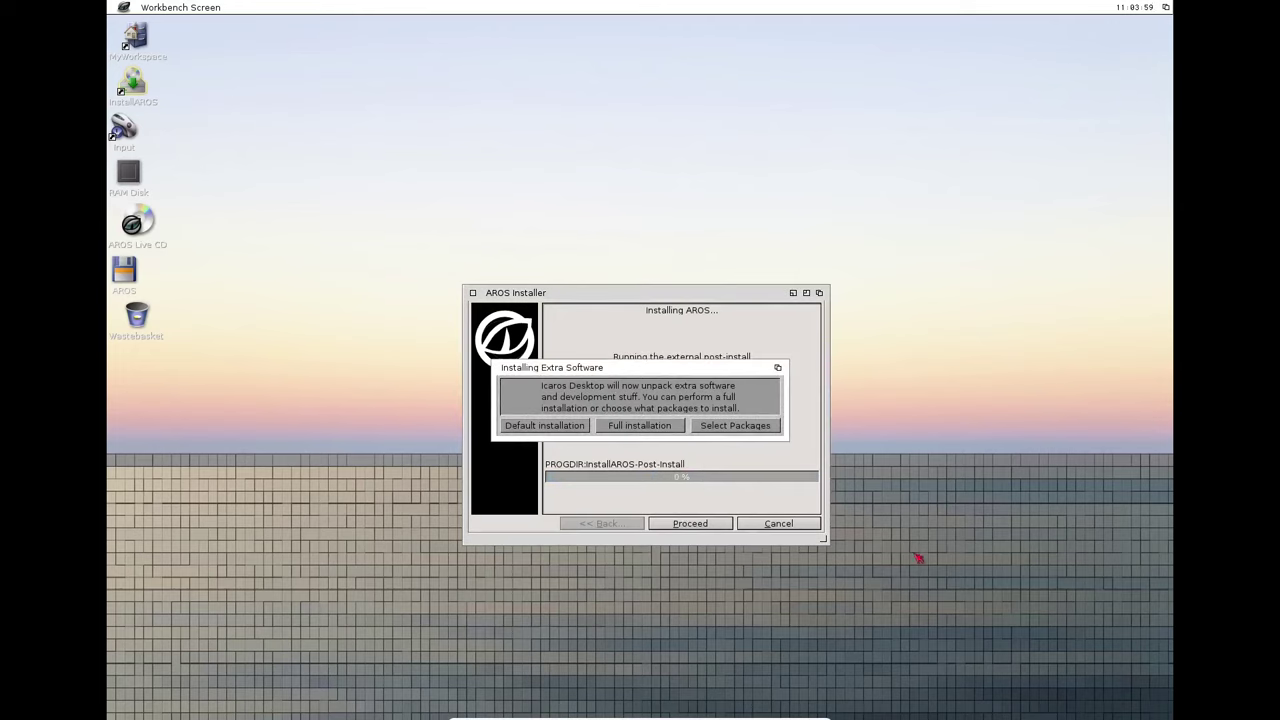
Choose the full installation of the extra software, acknowledge the AISS update, and finish the AROS Installer
click(656, 428)
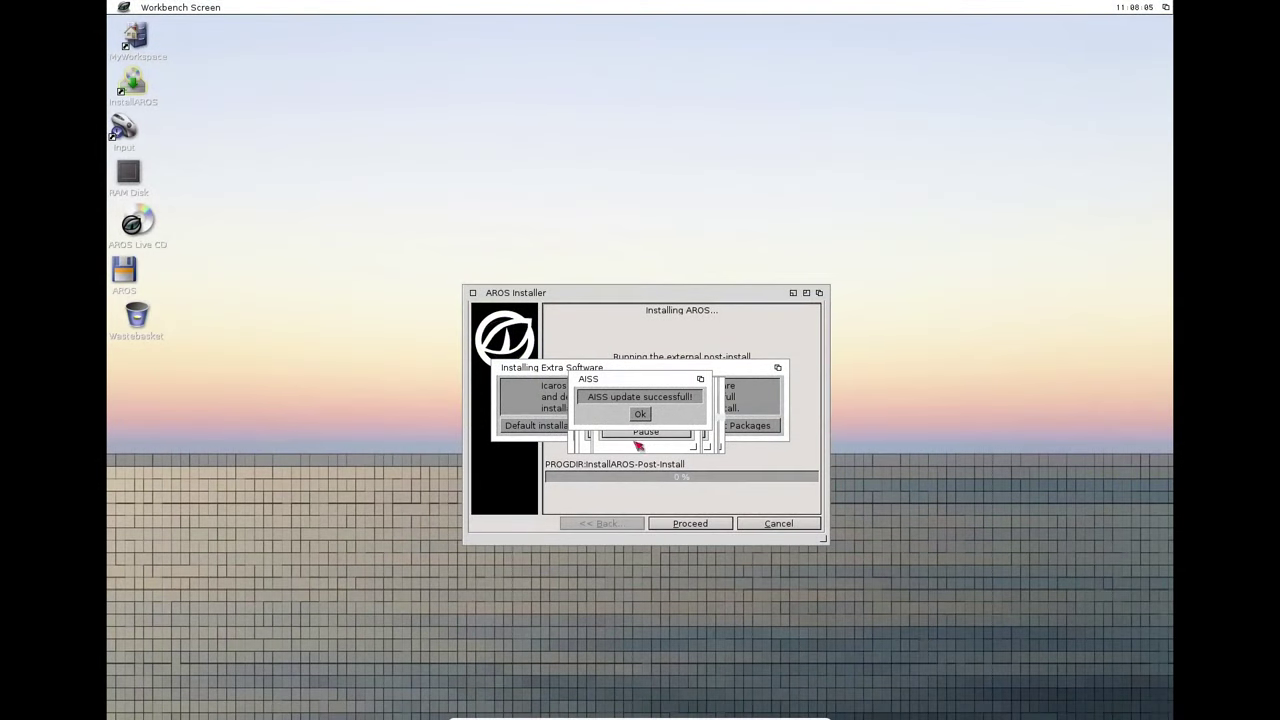
click(641, 415)
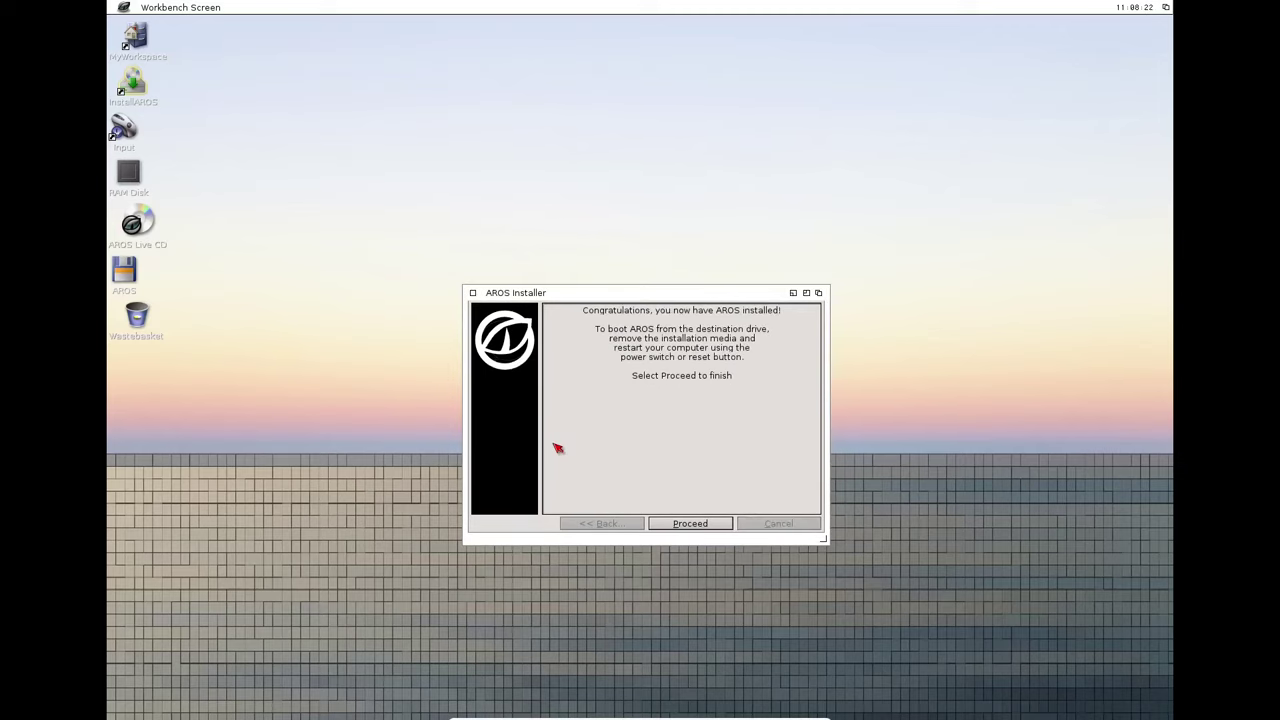
click(690, 524)
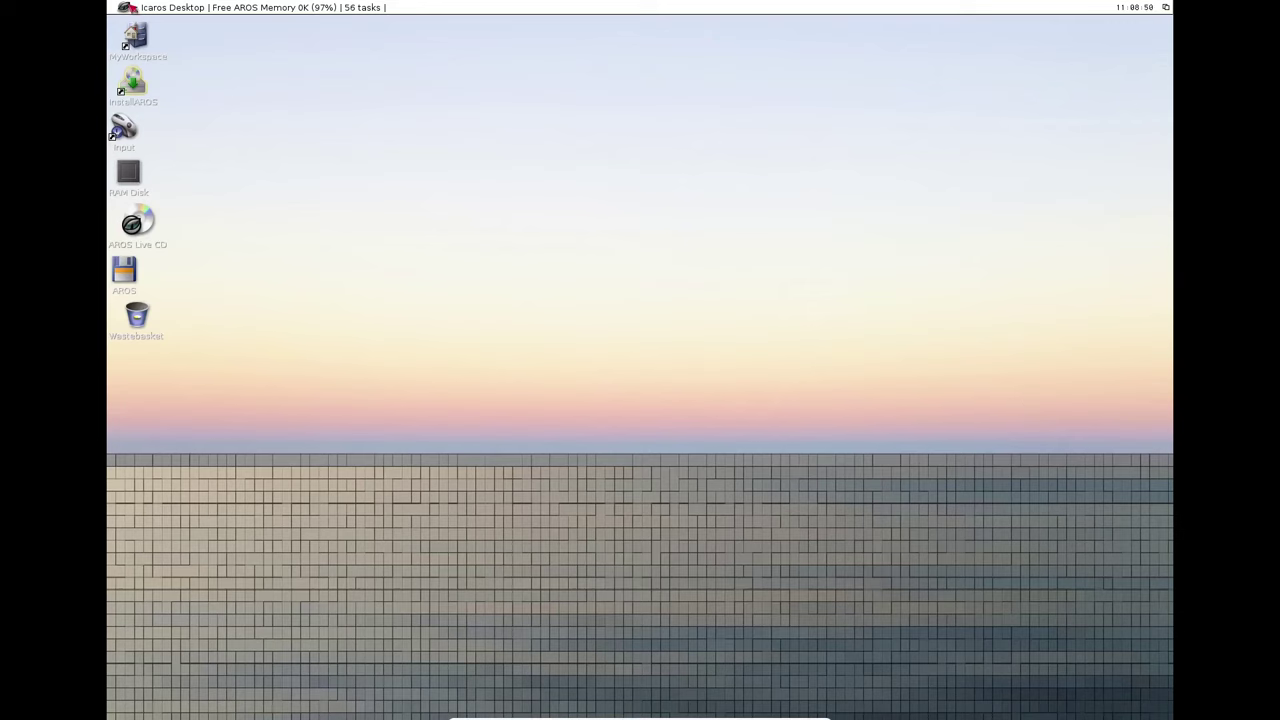
Try to shut down Icaros from the desktop with Shutdown (hosted)
right_click(320, 423)
mouse_move(329, 510)
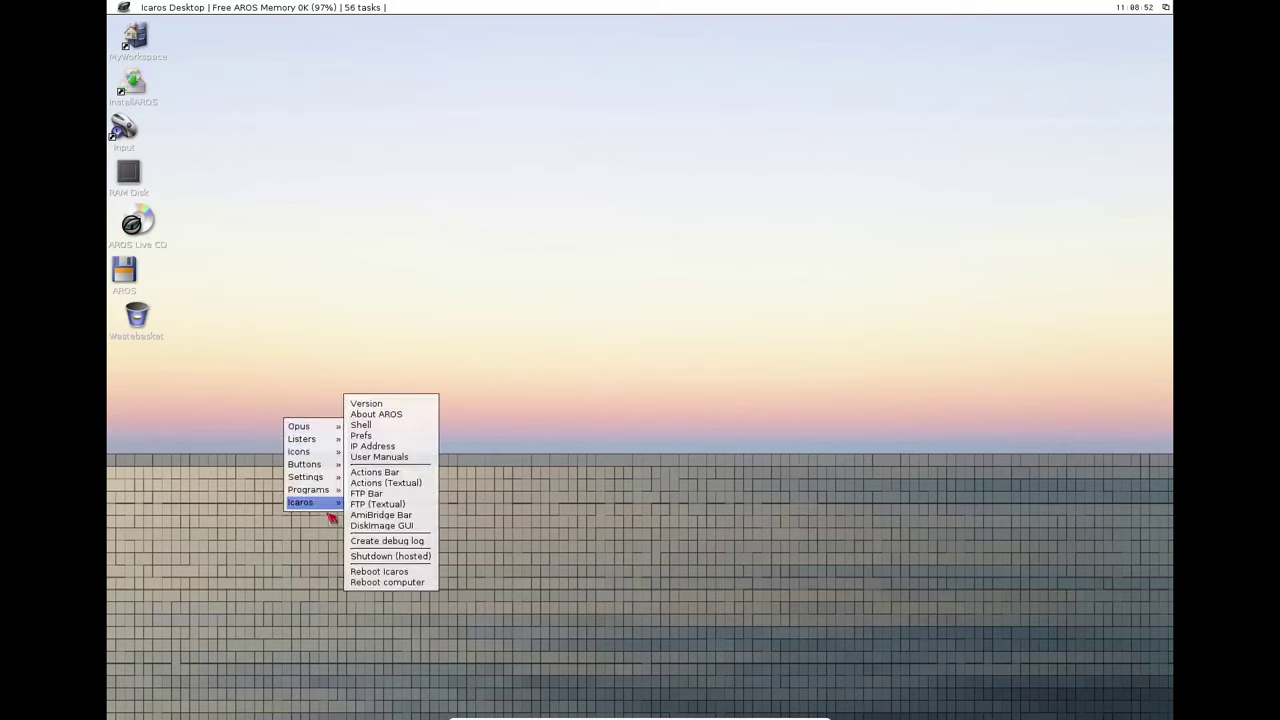
click(376, 558)
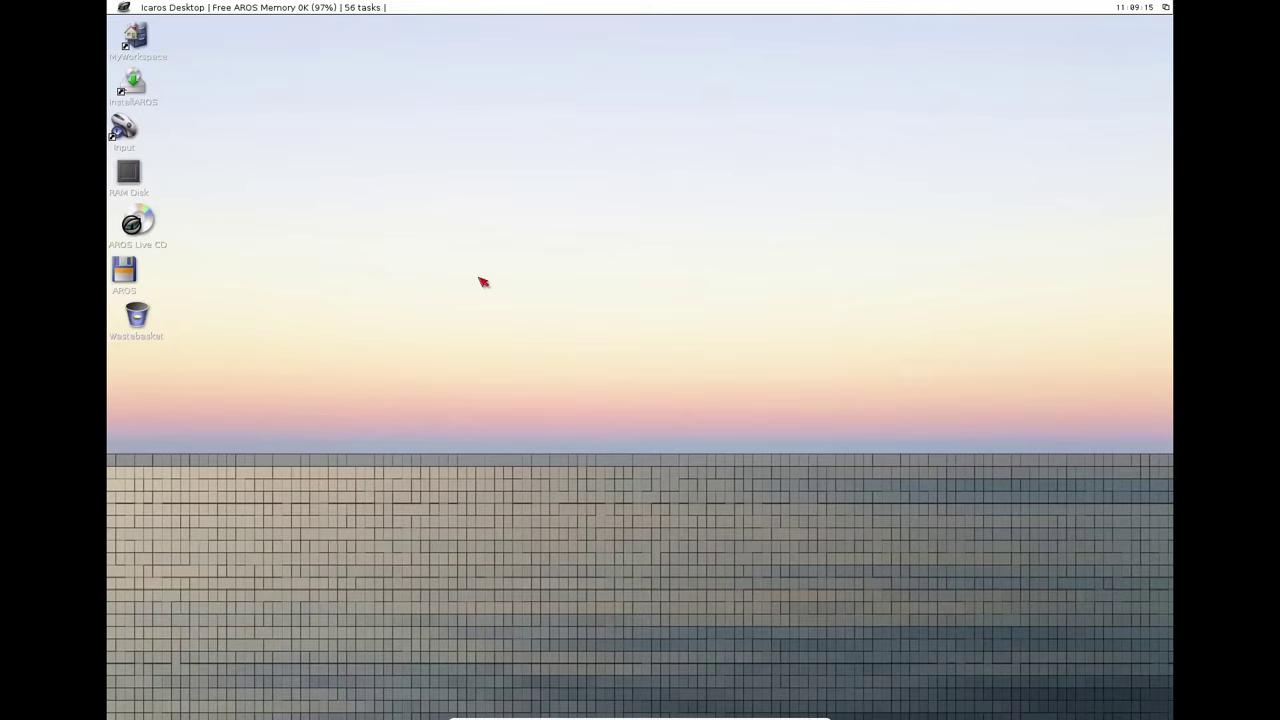
Leave full-screen mode and power off the AROS virtual machine
key(Control_R+f)
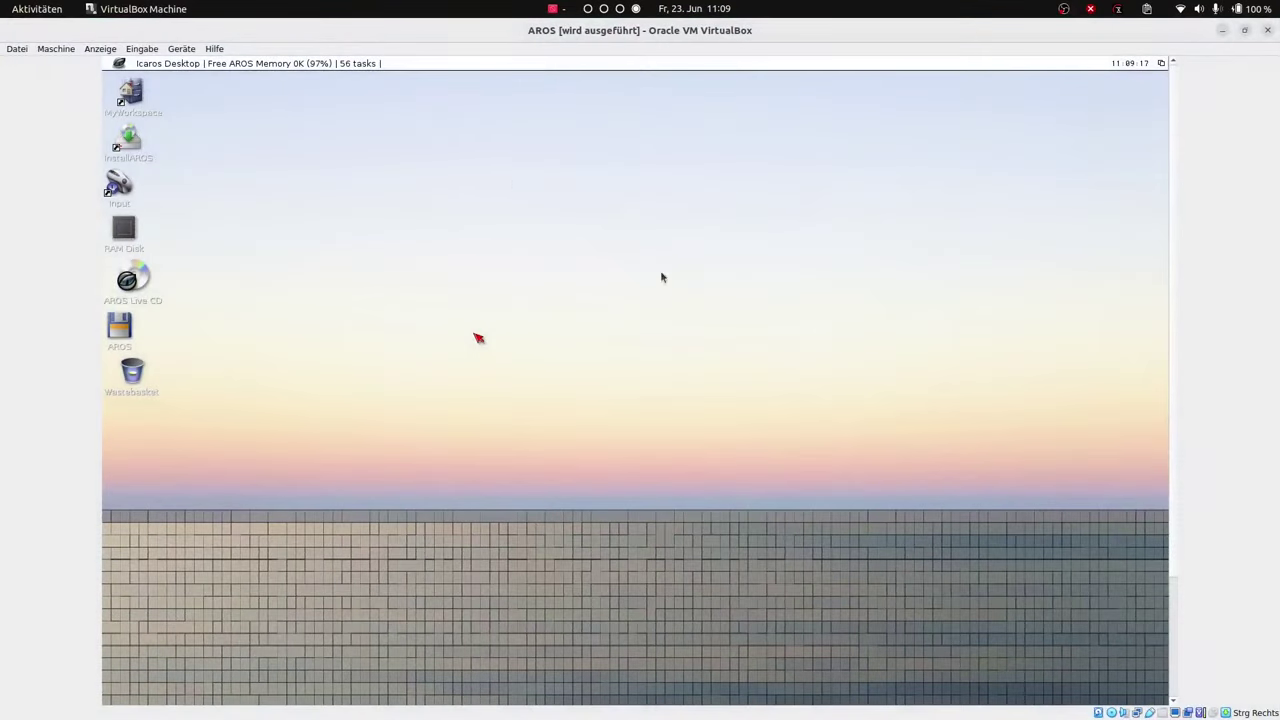
key(Control_R+q)
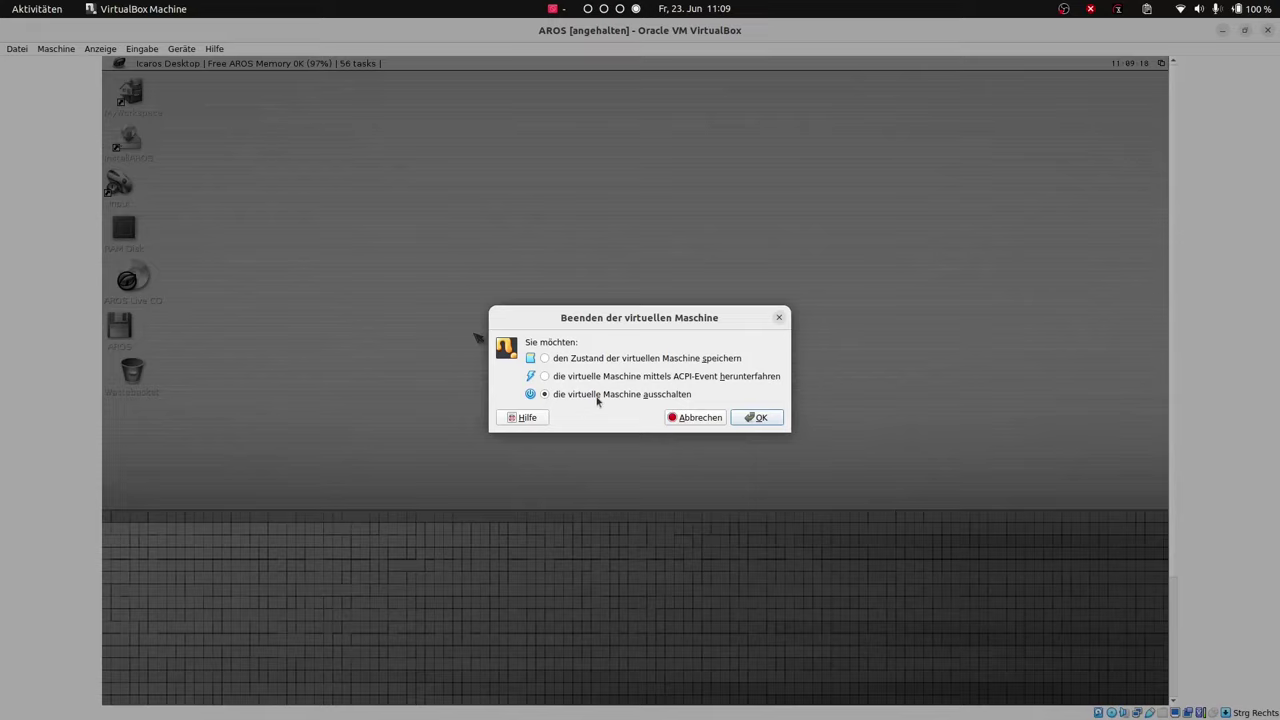
click(749, 417)
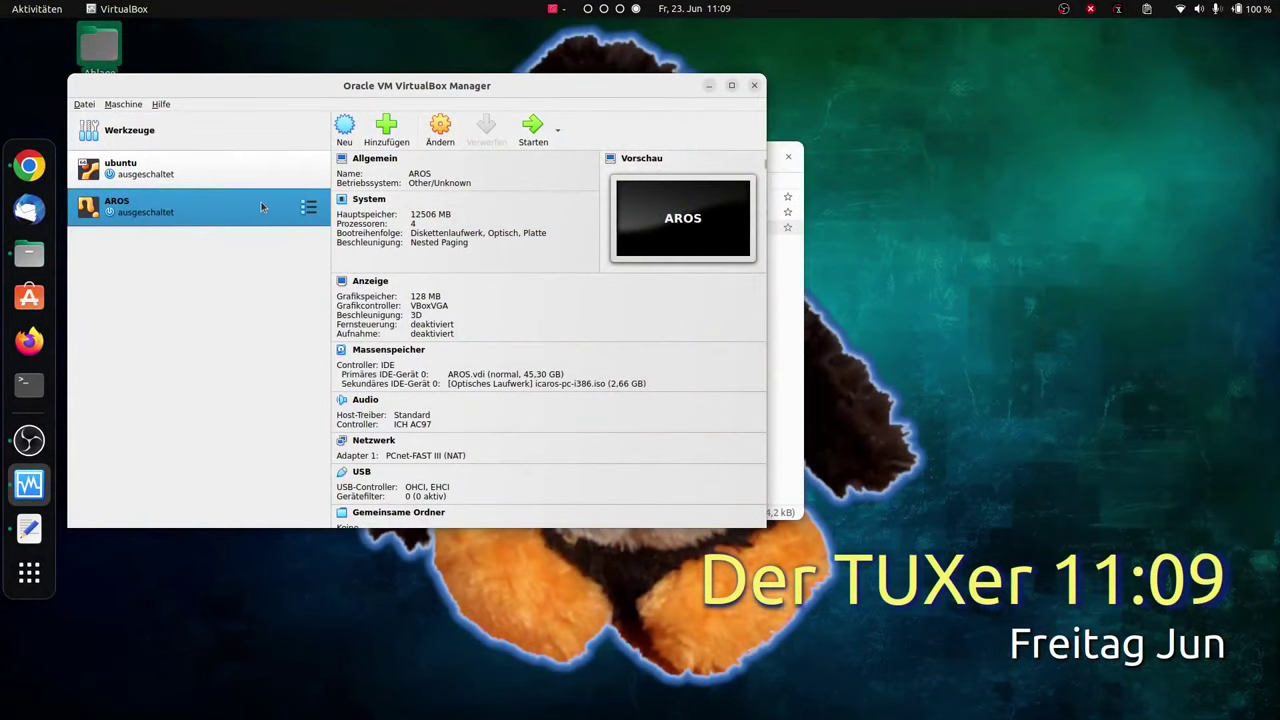
Start the AROS machine and remove the icaros-pc-i386.iso image from its optical drive
click(533, 128)
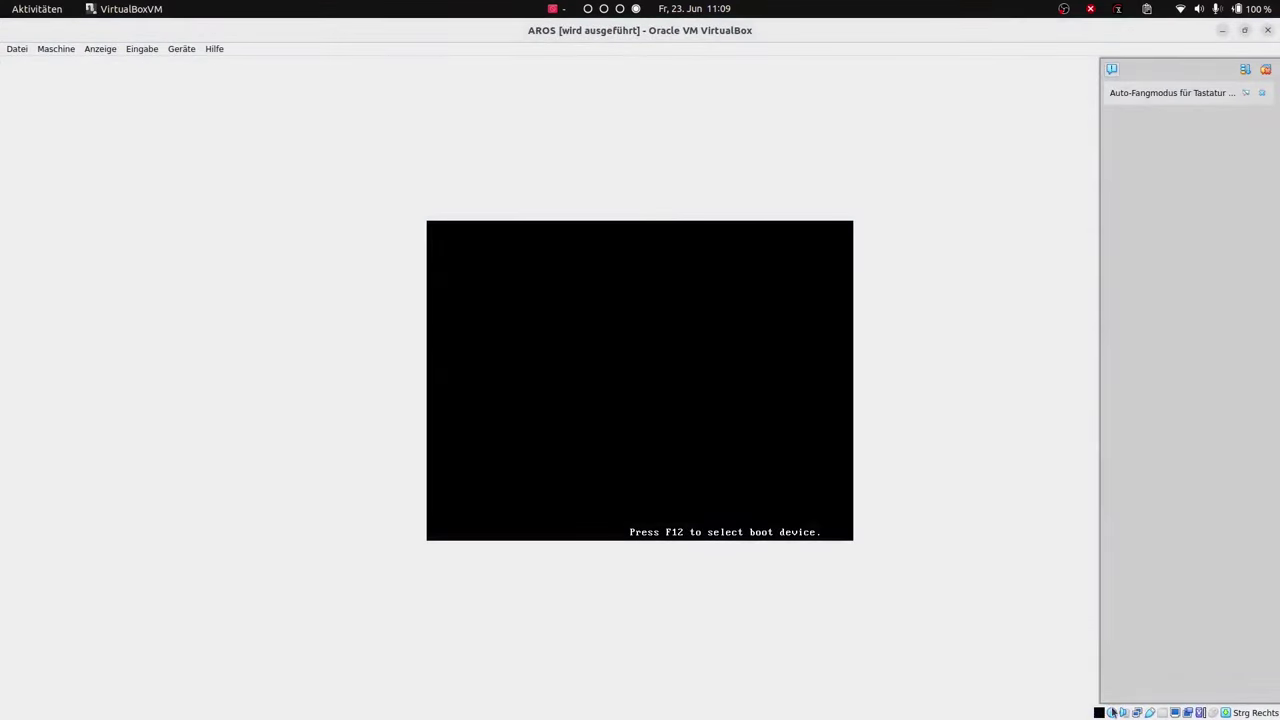
click(1112, 712)
click(1143, 557)
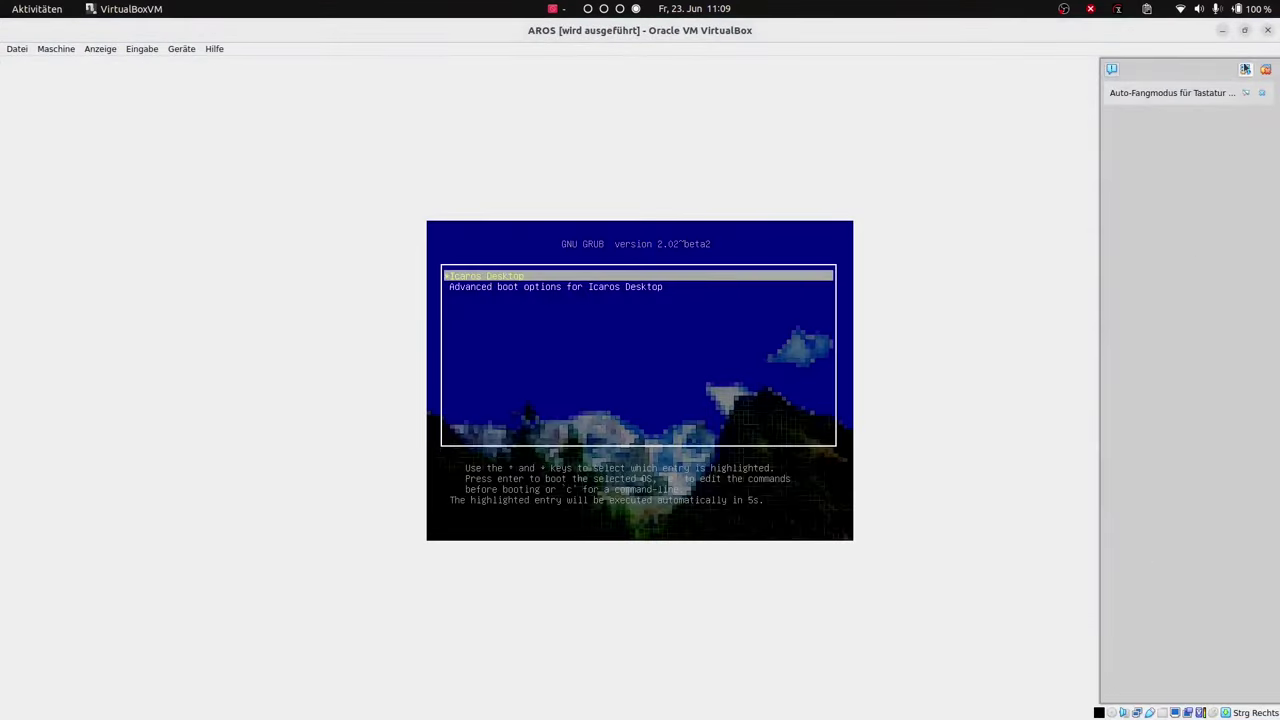
click(1266, 33)
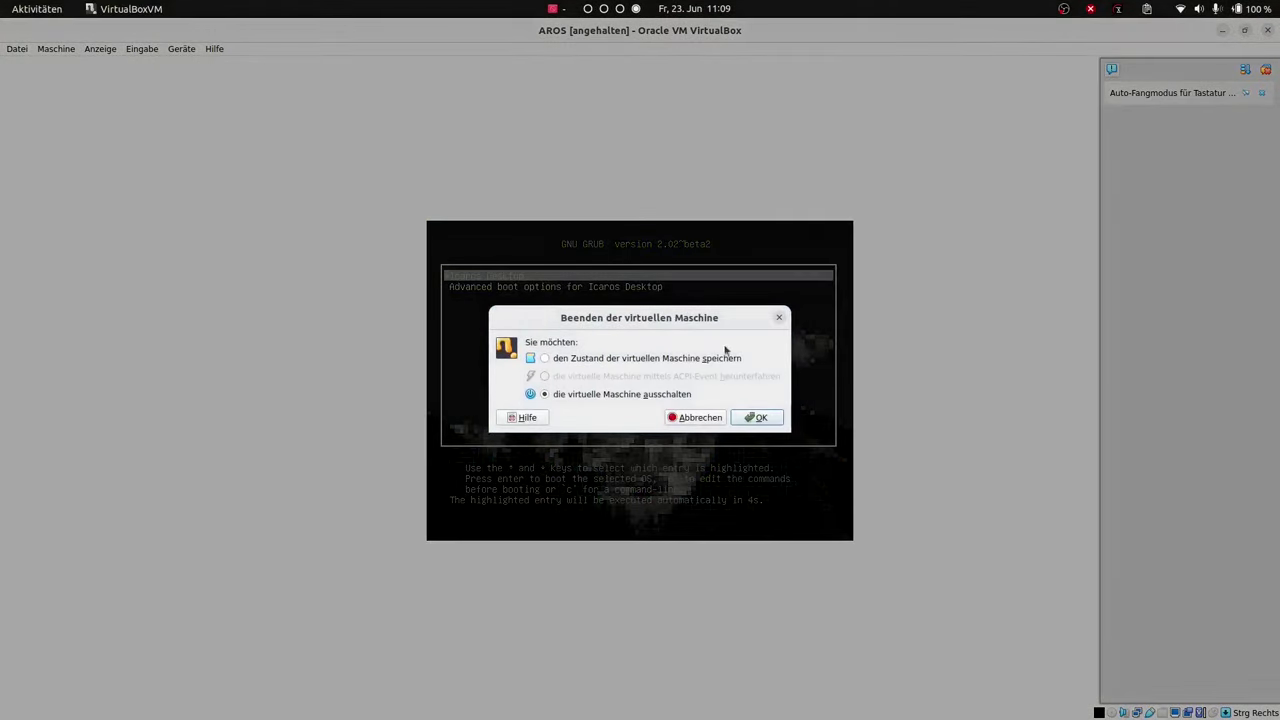
click(733, 417)
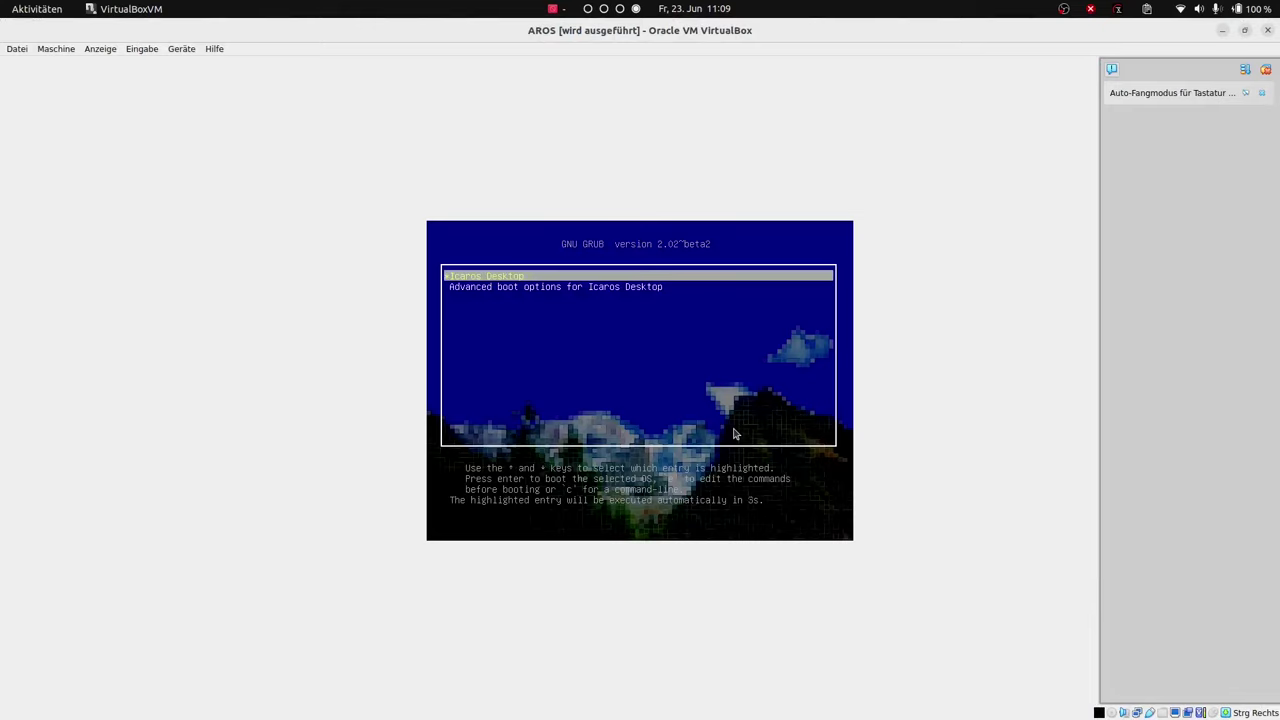
Boot Icaros Desktop from the advanced boot options with true colour VESA graphics at 1024x768
key(Down)
key(Return)
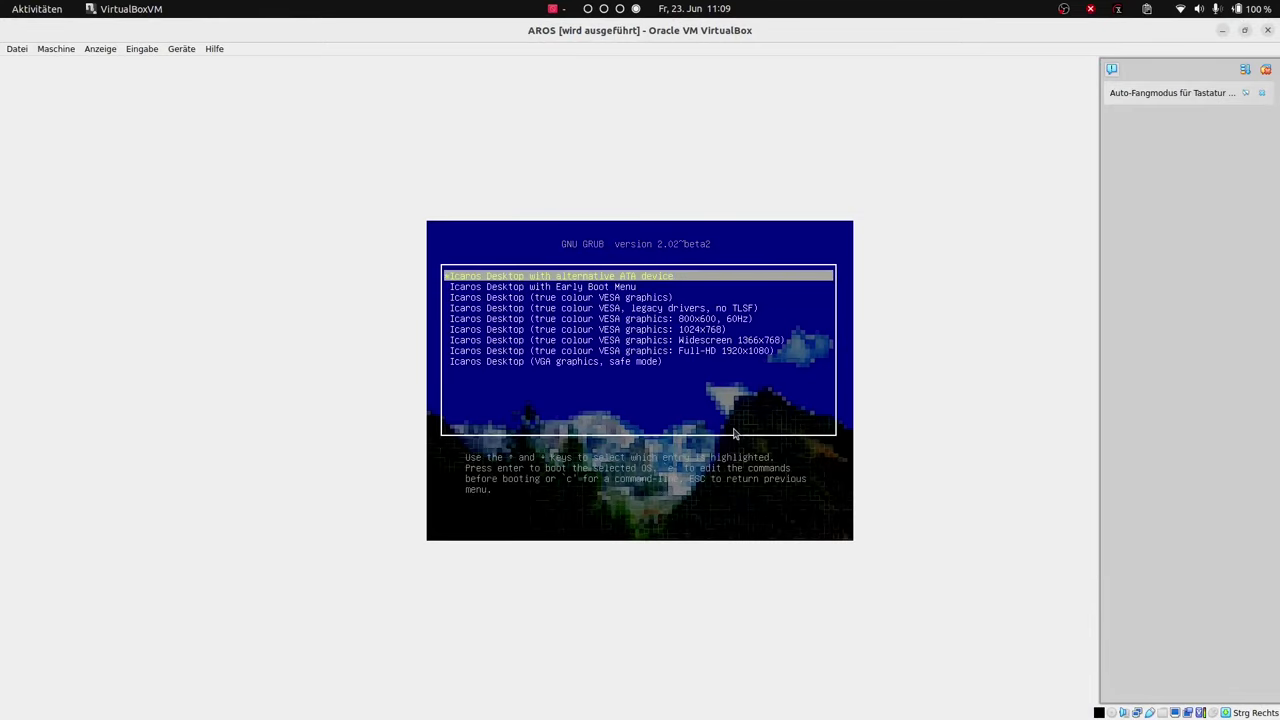
key(Down)
key(Down)
key(Down)
key(Down)
key(Down)
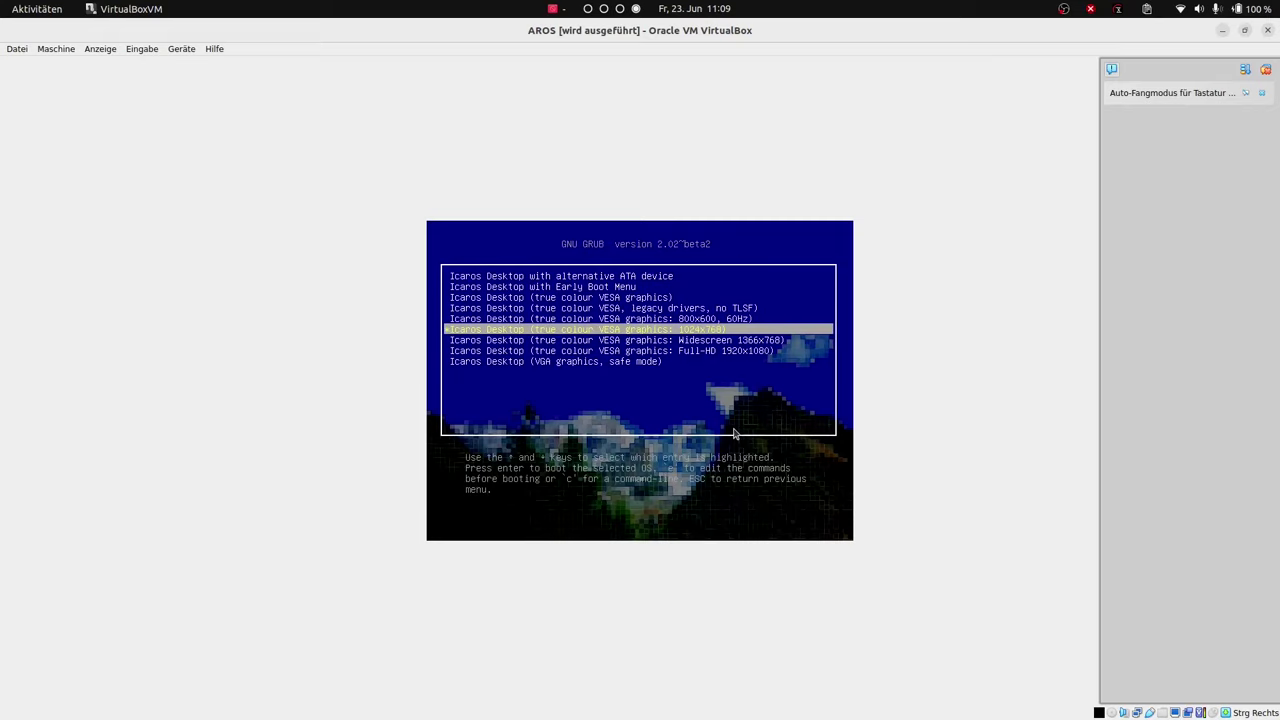
key(Return)
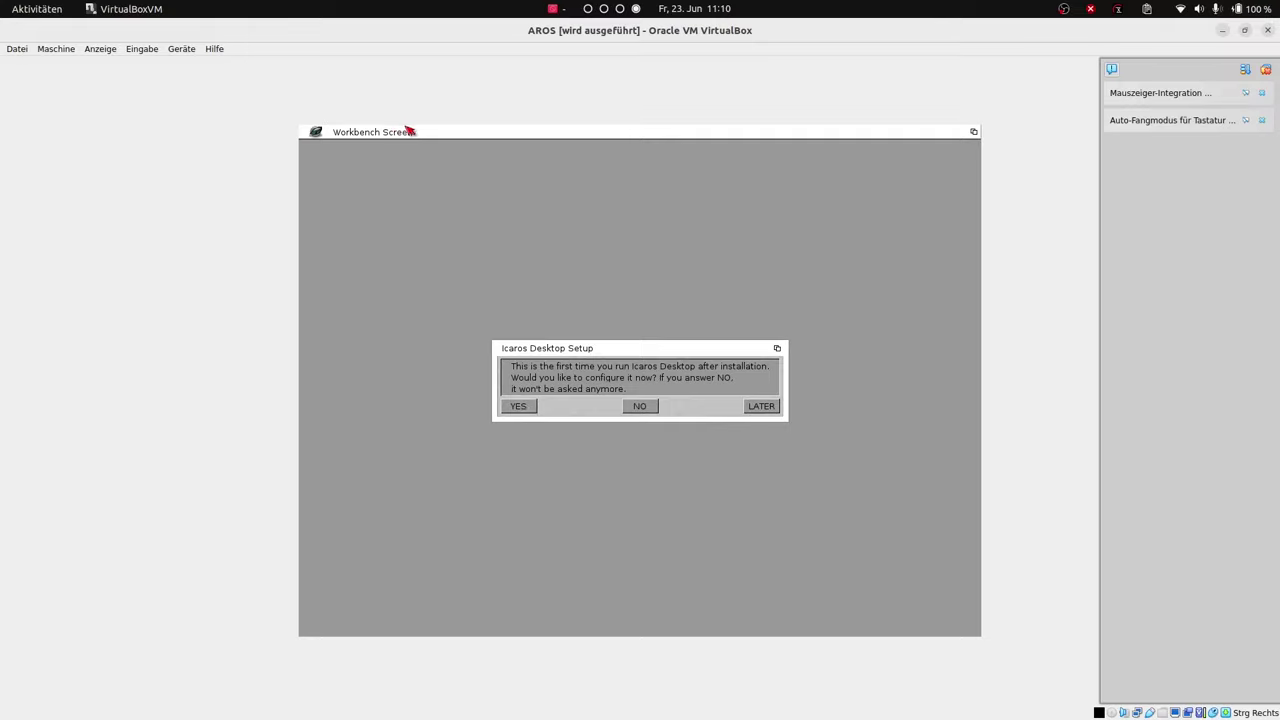
Agree to configure Icaros Desktop, choose the Classic Amiga appearance, and set the locale to Deutschland with Deutsch as preferred language
click(524, 406)
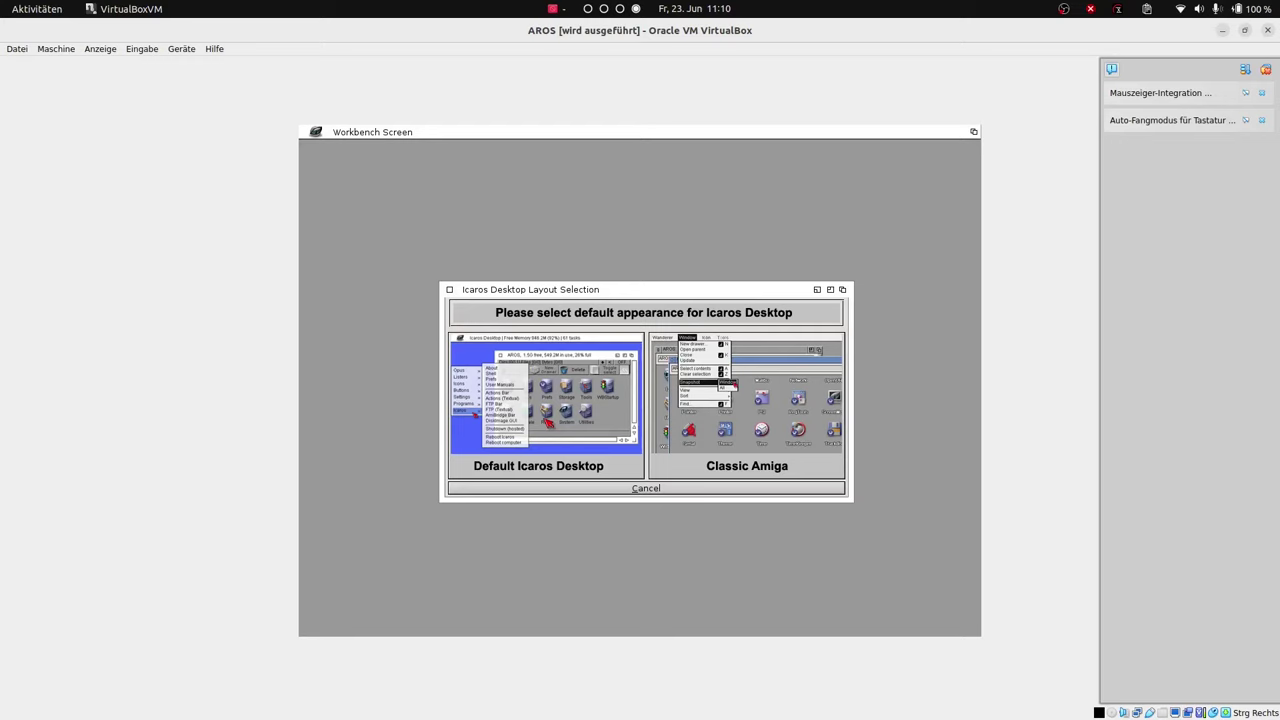
click(768, 399)
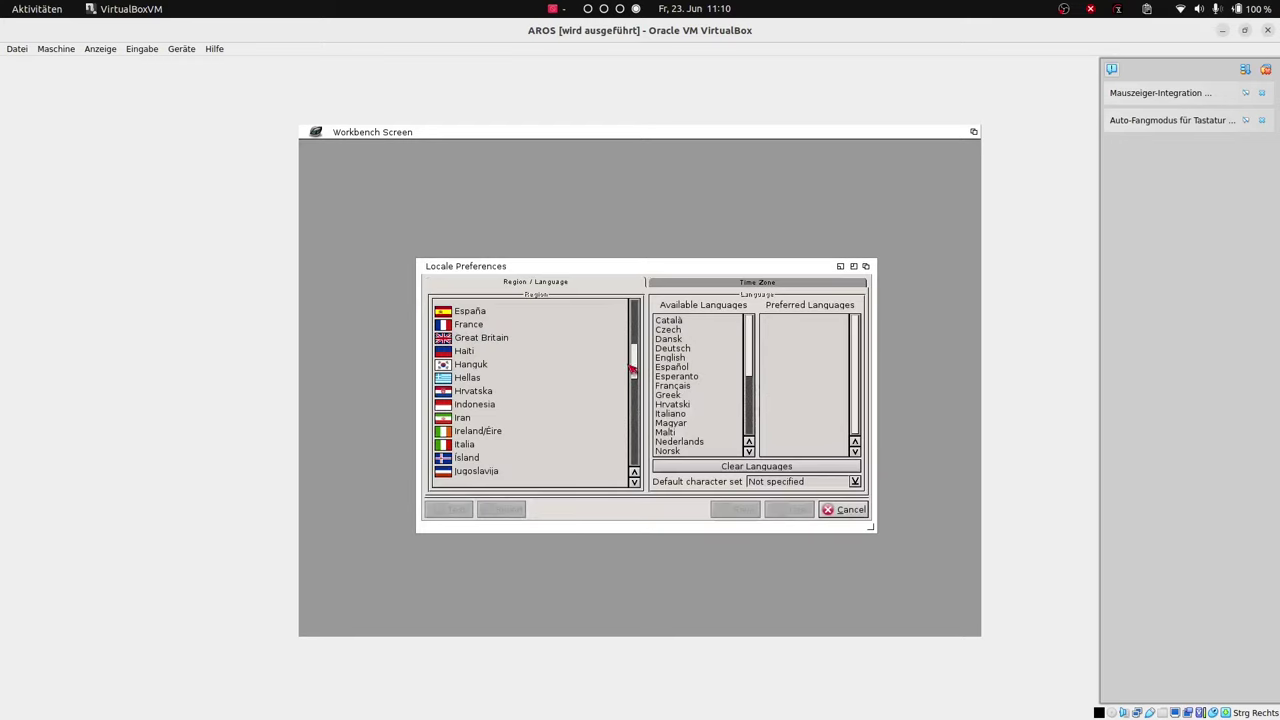
drag(634, 365, 750, 345)
click(470, 364)
click(779, 320)
click(789, 509)
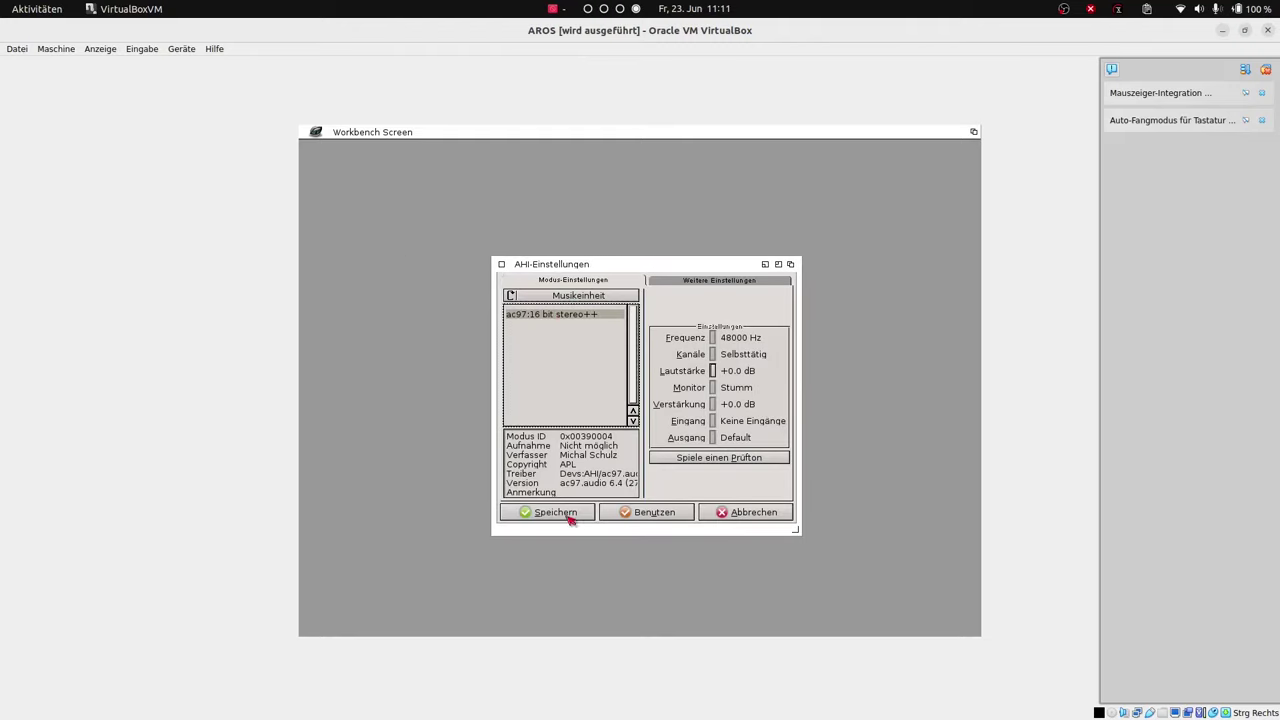
Save the AHI audio settings with ac97:16 bit stereo++, cancel the Icaros Settings Configuration, and confirm the closing setup dialog
click(552, 512)
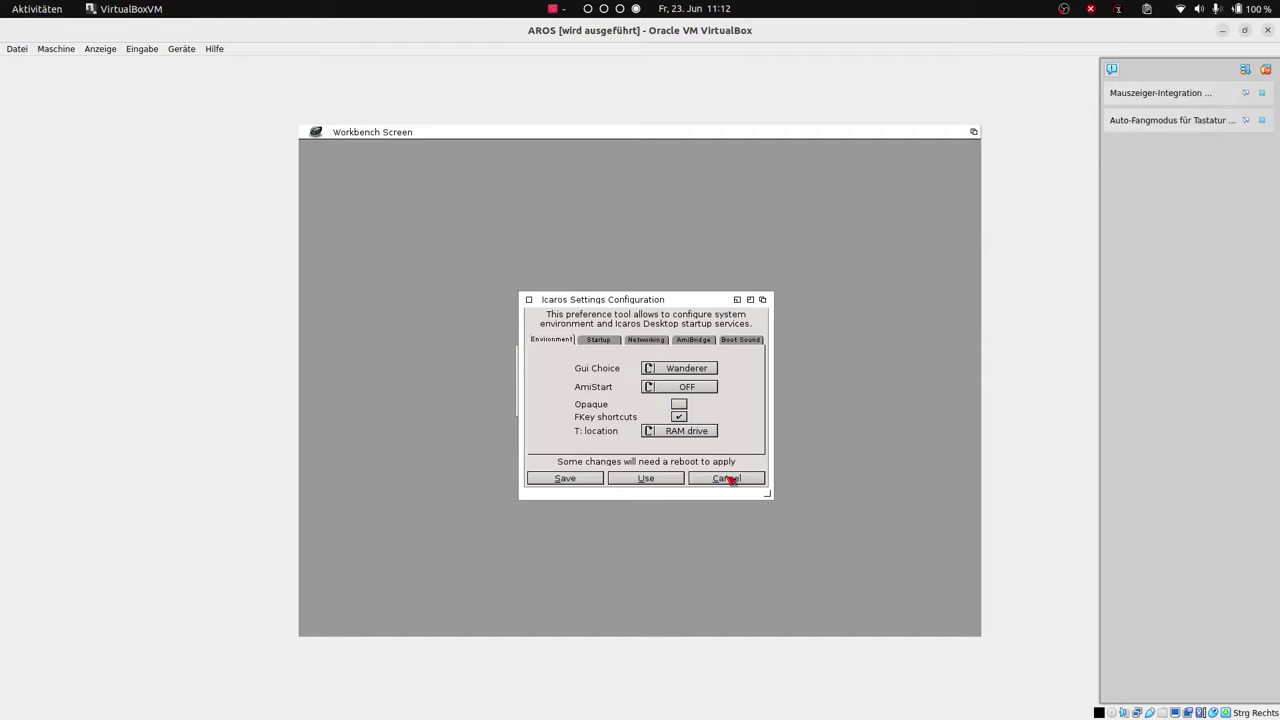
click(729, 477)
click(640, 395)
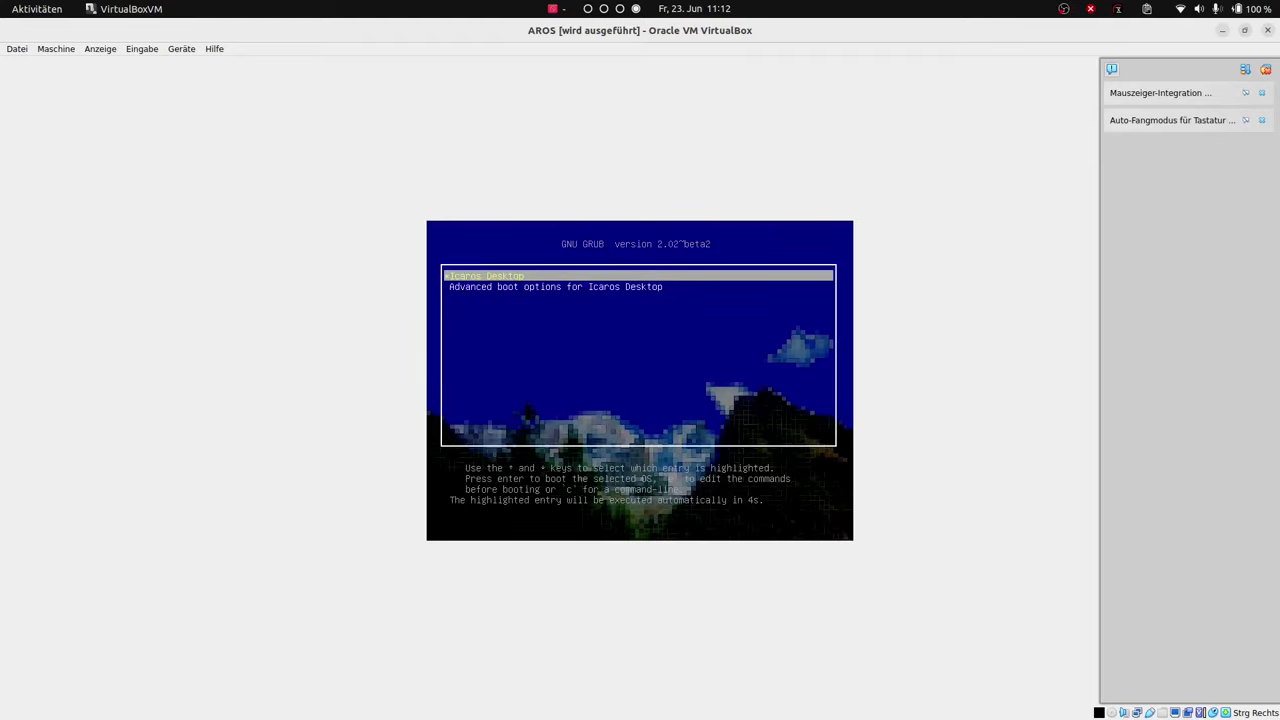
Boot Icaros Desktop from the advanced boot options with VESA graphics Widescreen 1366x768 and switch the machine to full-screen mode
key(Down)
key(Return)
key(Down)
key(Down)
key(Down)
key(Down)
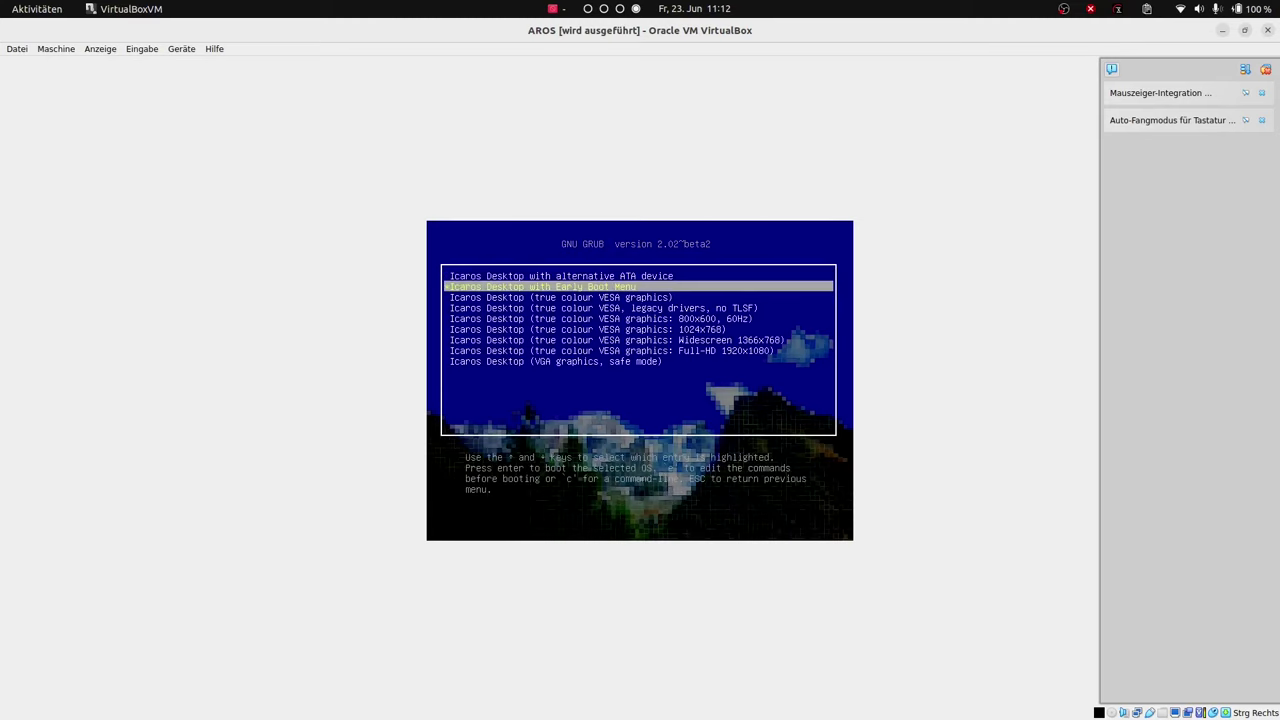
key(Down)
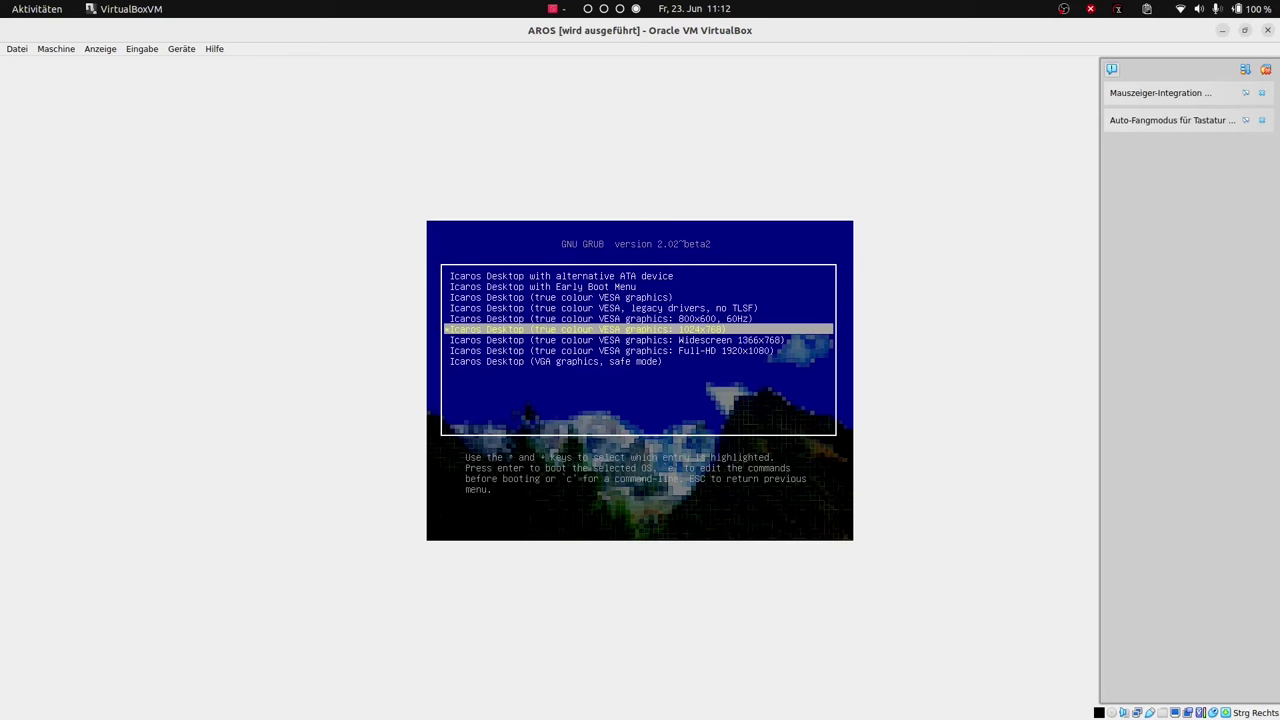
key(Down)
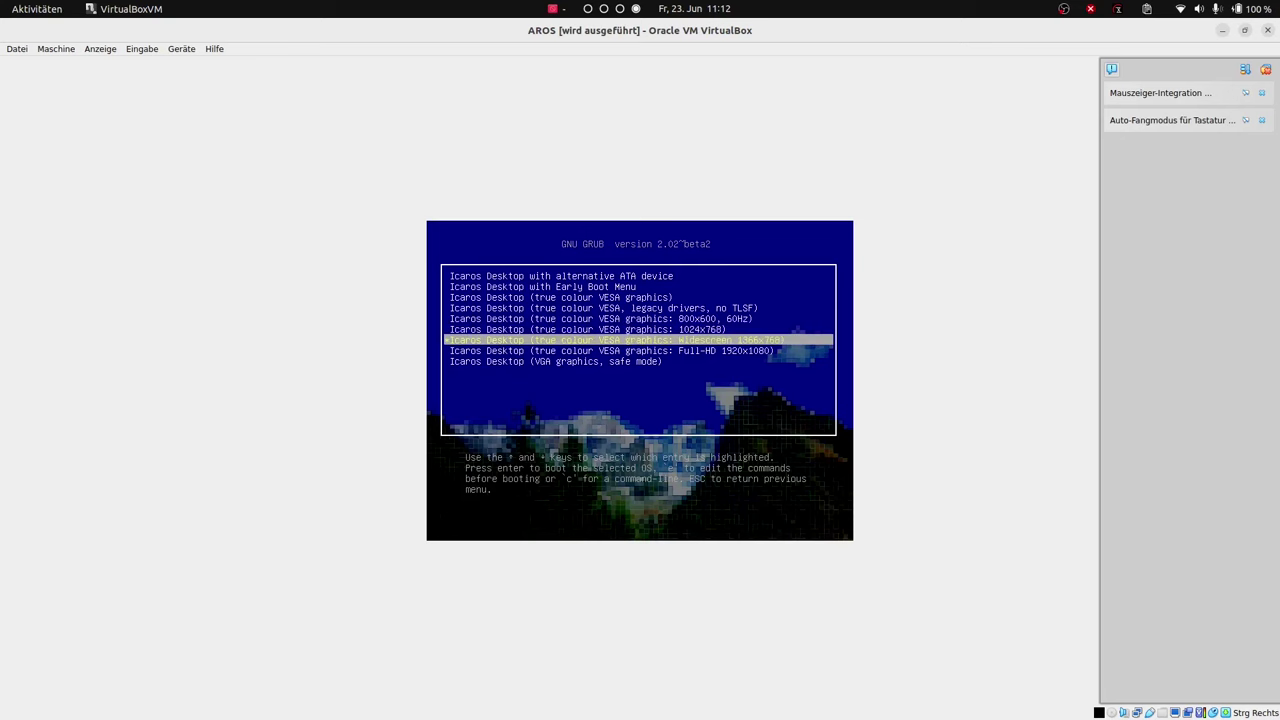
key(Return)
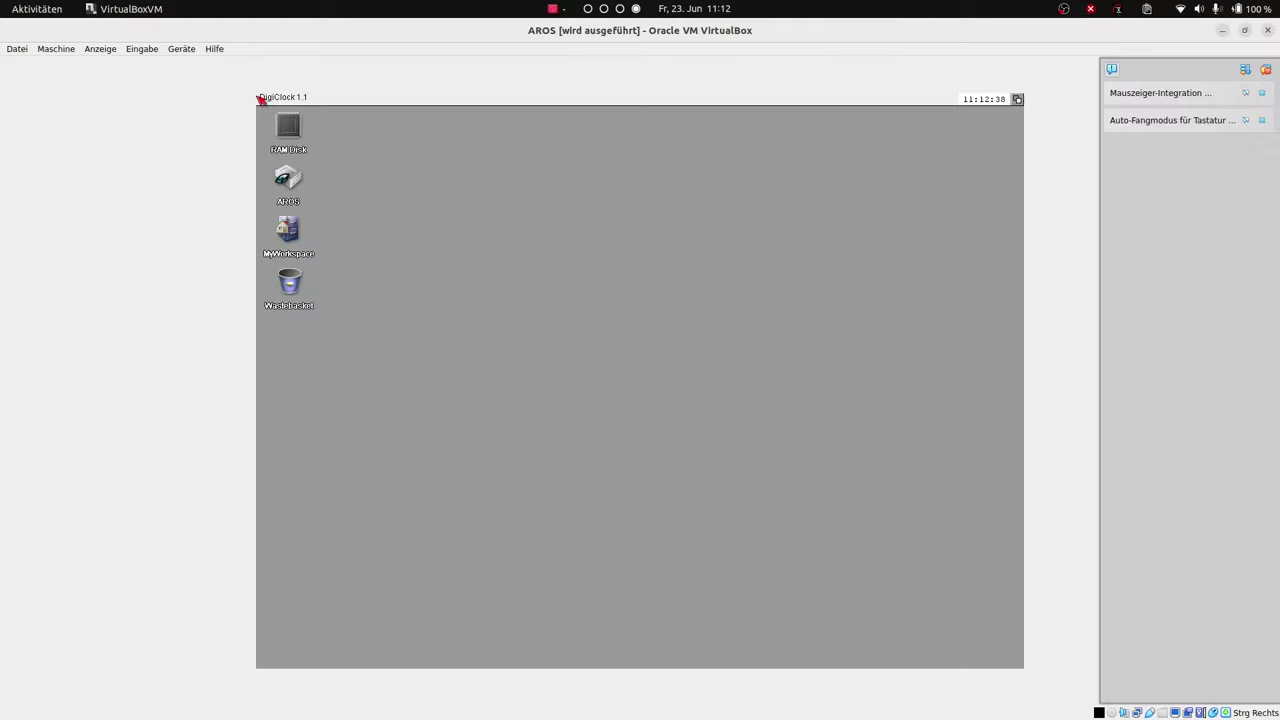
key(ctrl+f)
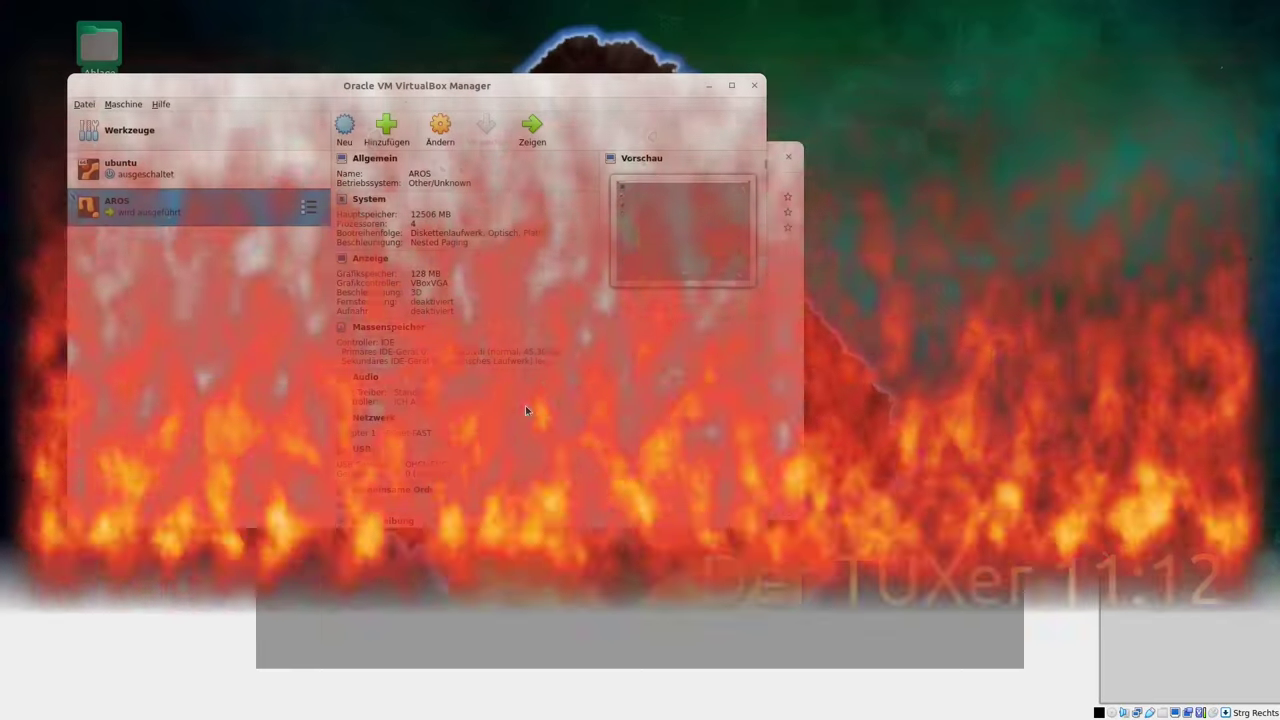